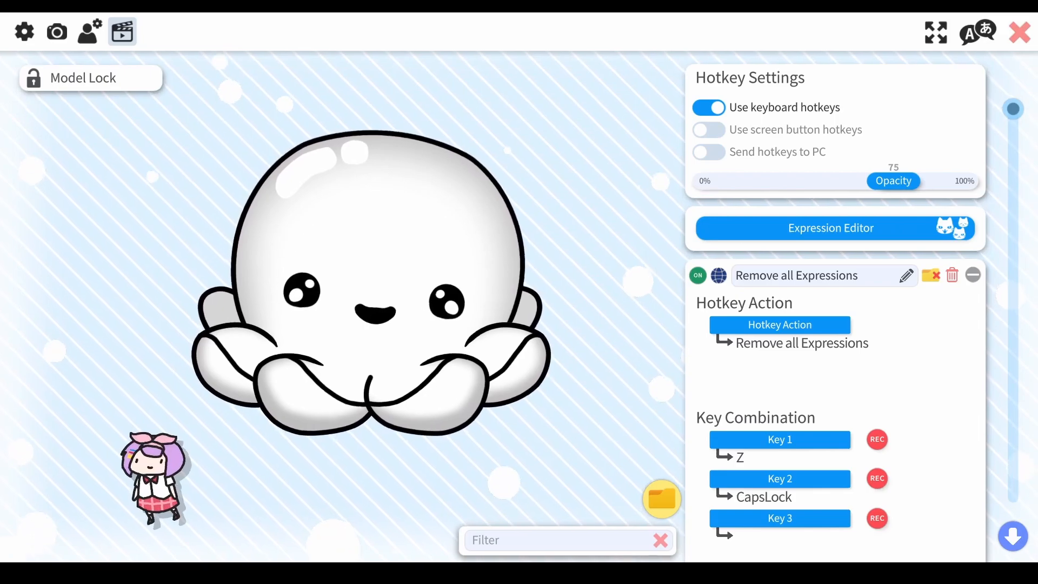
# Step: Review the hotkey list from Remove all Expressions through Ombre, Stripes, Suckers, Stitches, Patches, Paint and Tattoo, including each one's key combination
pyautogui.scroll(-3, 892, 157)
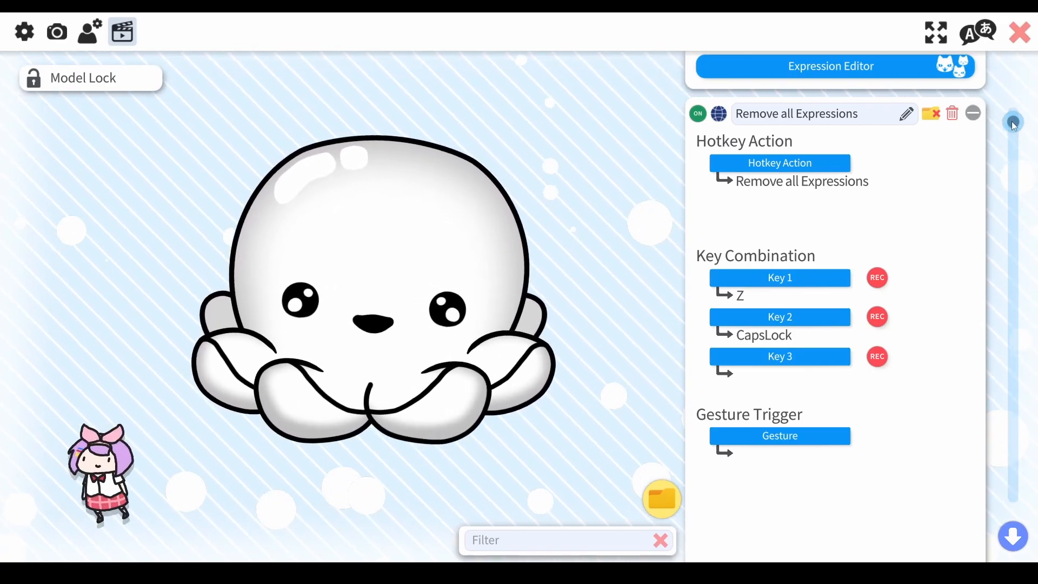
pyautogui.moveTo(1012, 121); pyautogui.dragTo(1027, 178)
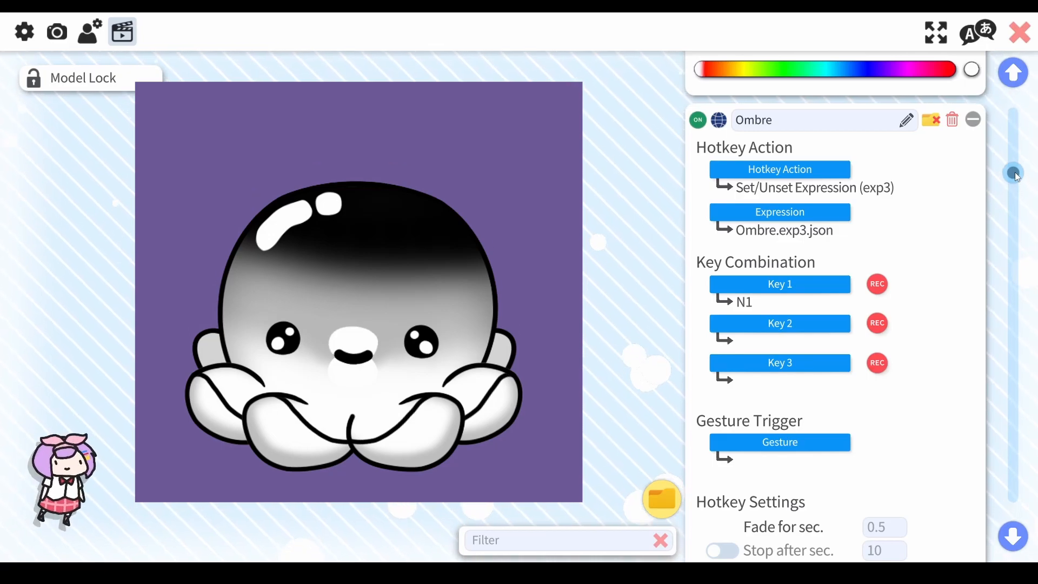
pyautogui.moveTo(1015, 173); pyautogui.dragTo(1016, 233)
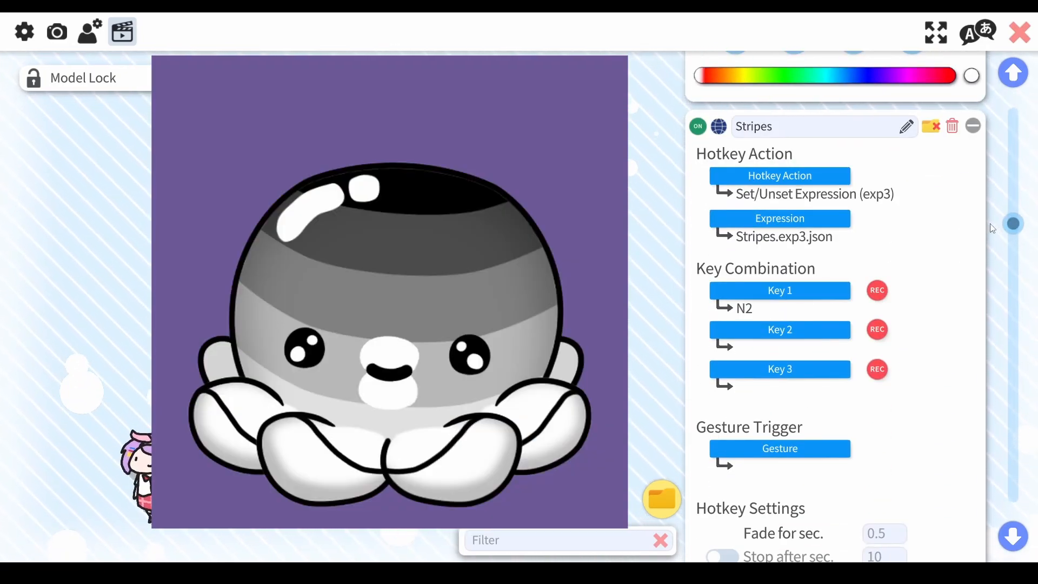
pyautogui.moveTo(1014, 224); pyautogui.dragTo(1019, 277)
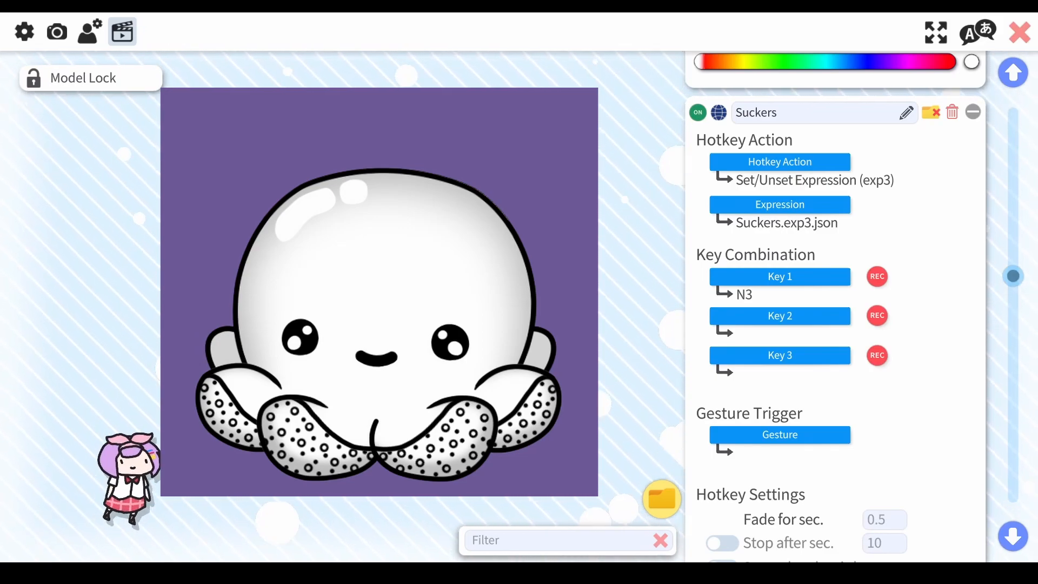
pyautogui.moveTo(1016, 276); pyautogui.dragTo(1024, 330)
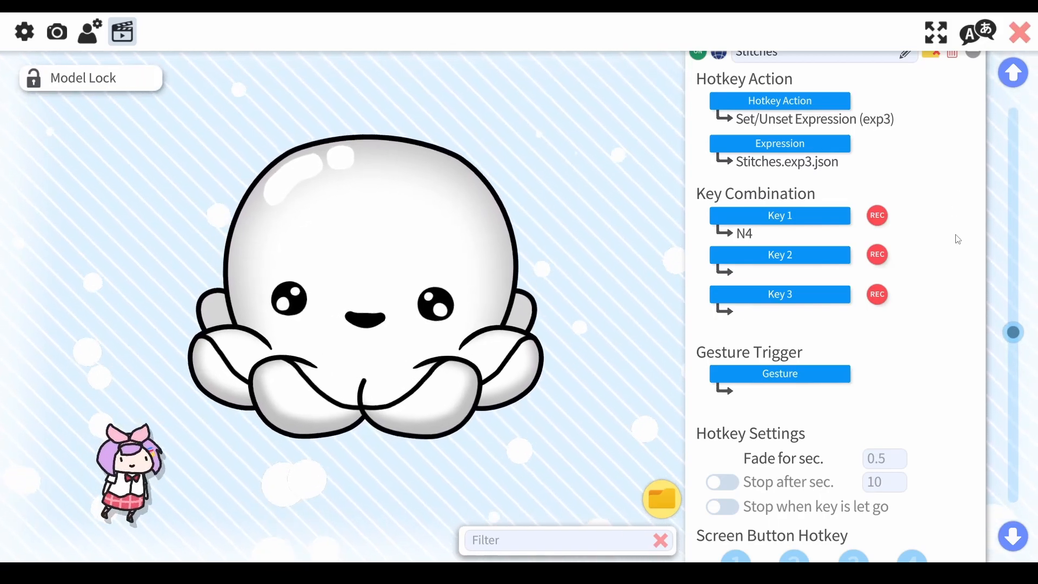
pyautogui.moveTo(1014, 332); pyautogui.dragTo(1021, 376)
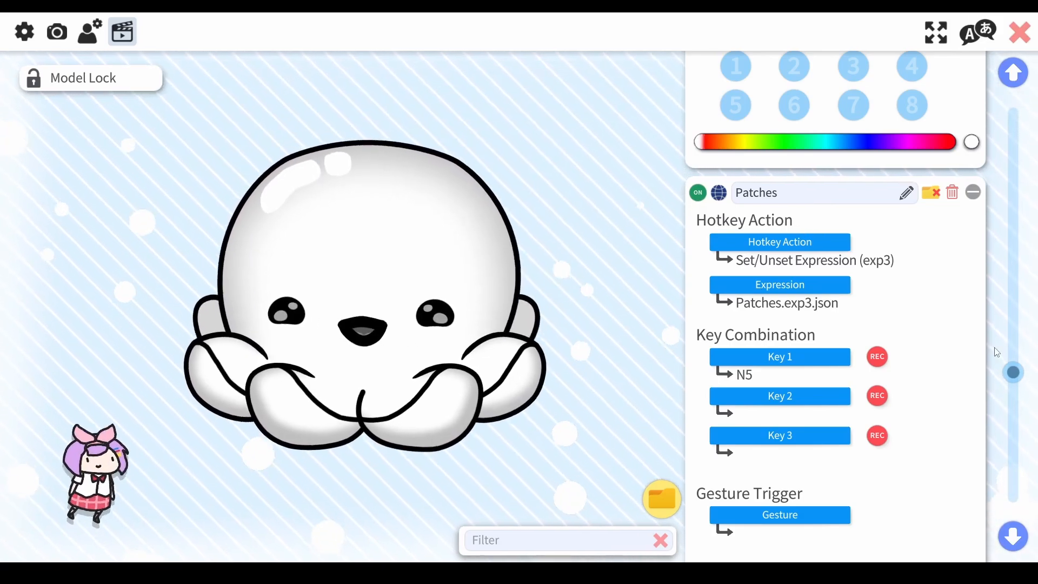
pyautogui.moveTo(1012, 373); pyautogui.dragTo(1019, 422)
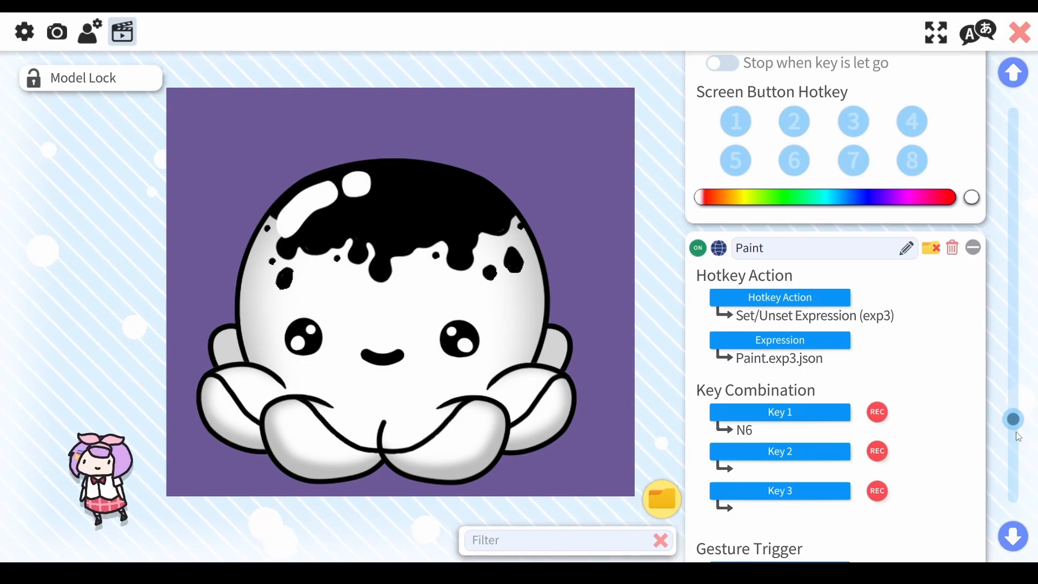
pyautogui.moveTo(1020, 429); pyautogui.dragTo(1016, 469)
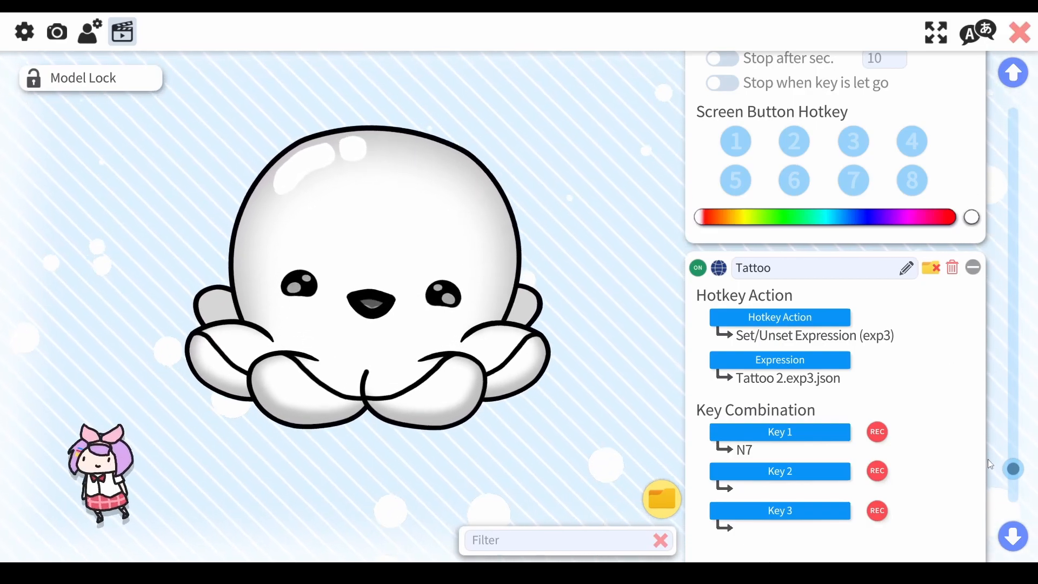
pyautogui.moveTo(1014, 474)
pyautogui.mouseDown()
pyautogui.moveTo(1017, 489)
pyautogui.moveTo(1010, 122)
pyautogui.mouseUp()
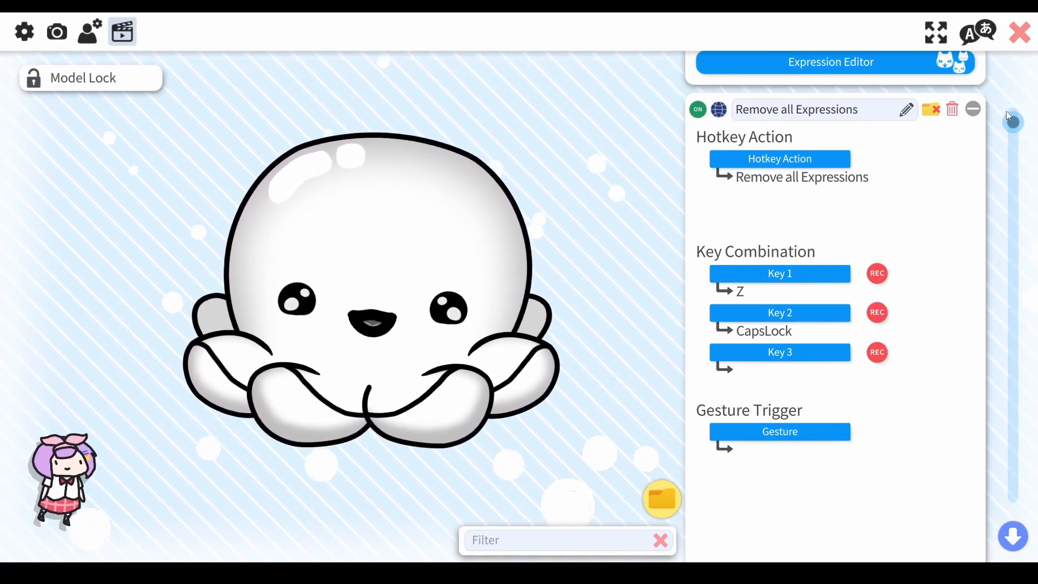
pyautogui.moveTo(1009, 122); pyautogui.dragTo(1018, 265)
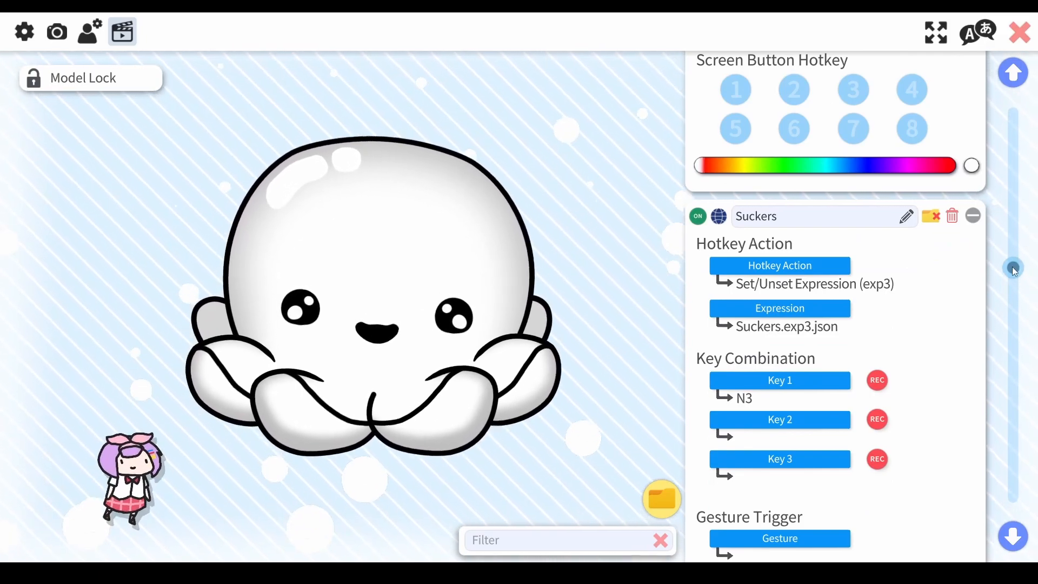
pyautogui.moveTo(1015, 268); pyautogui.dragTo(1028, 426)
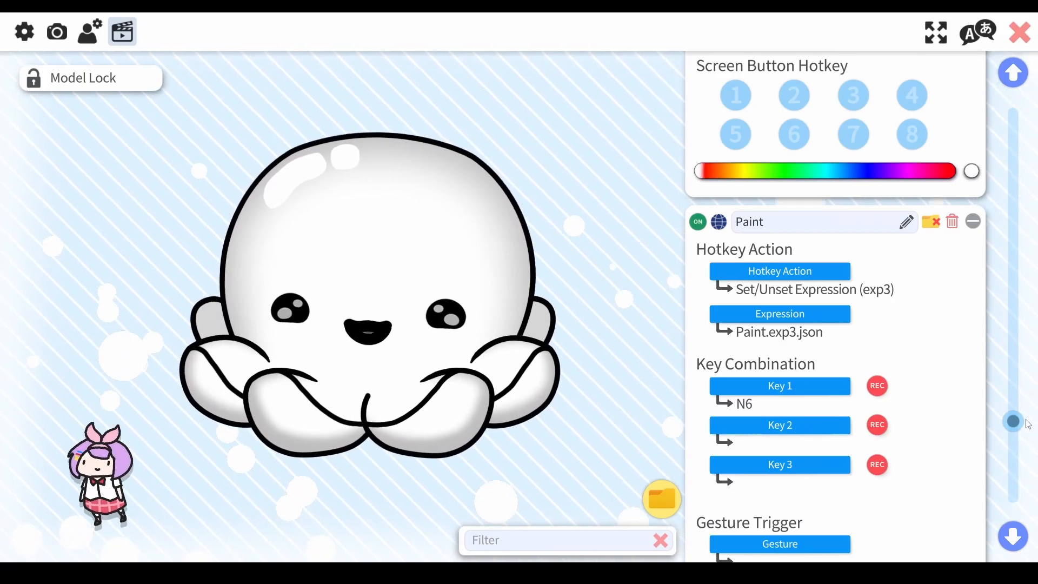
pyautogui.moveTo(1026, 420)
pyautogui.mouseDown()
pyautogui.moveTo(1011, 490)
pyautogui.moveTo(1014, 444)
pyautogui.moveTo(1013, 495)
pyautogui.moveTo(1019, 122)
pyautogui.mouseUp()
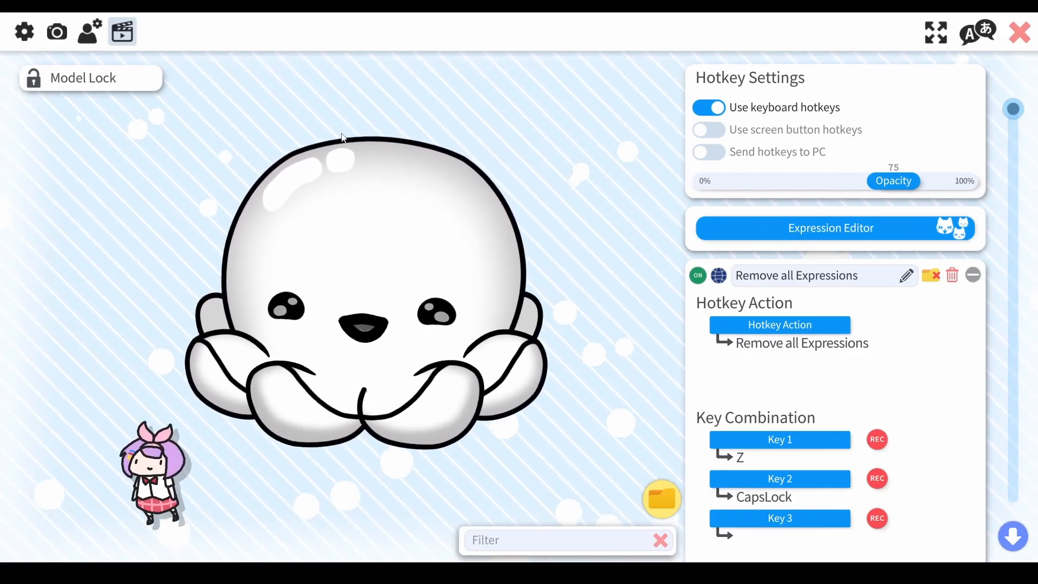
# Step: Open the multiply/screen color customization for the octo model's ArtMeshes from its model settings
pyautogui.click(90, 34)
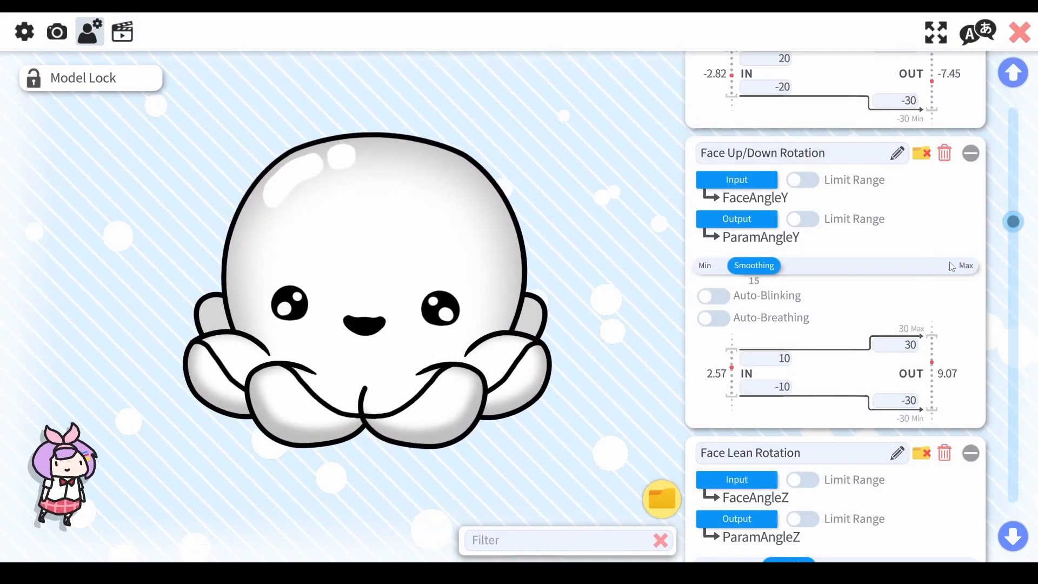
pyautogui.scroll(10, 944, 280)
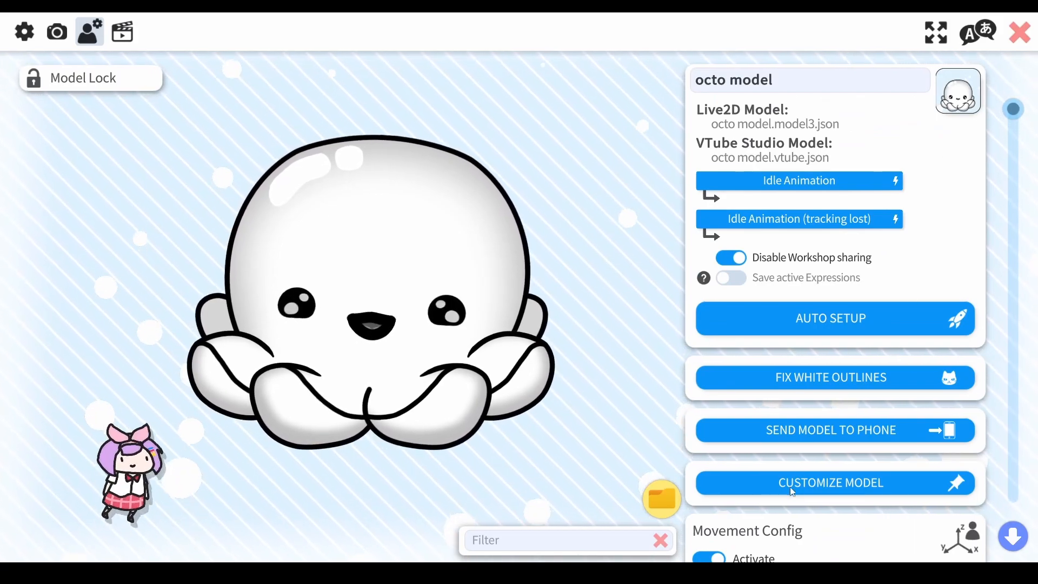
pyautogui.click(836, 480)
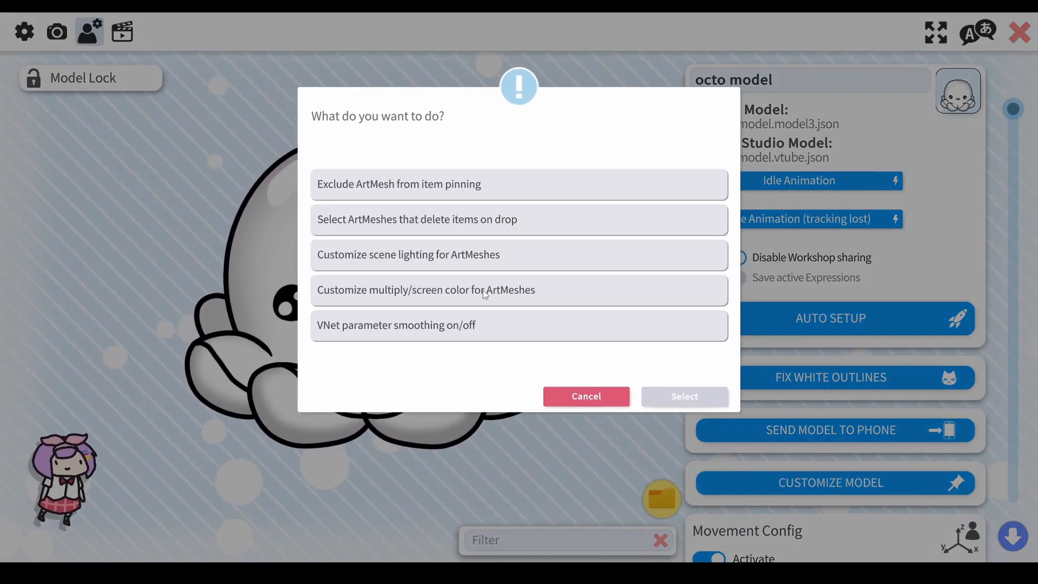
pyautogui.click(492, 292)
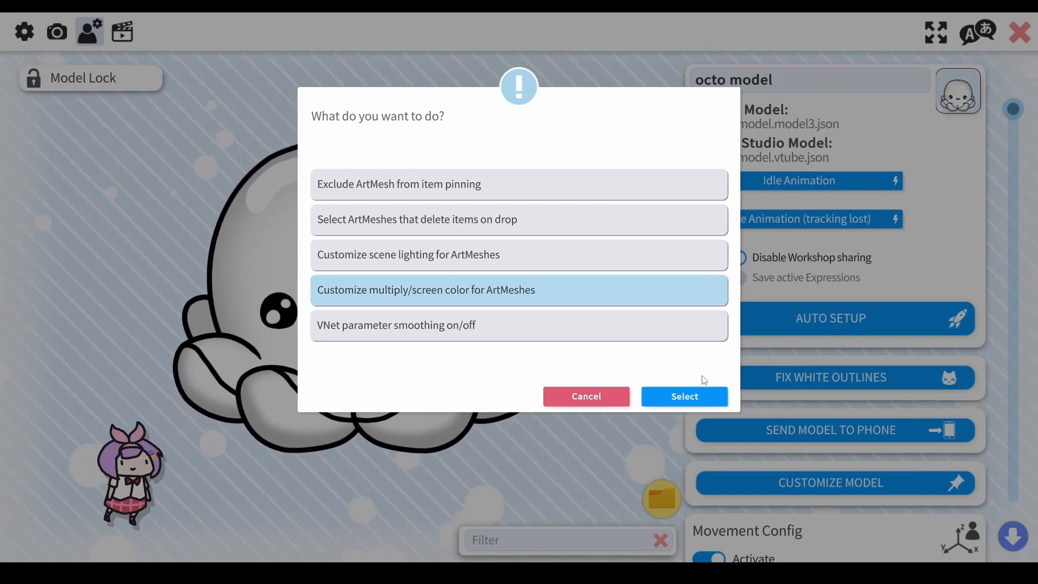
pyautogui.click(694, 401)
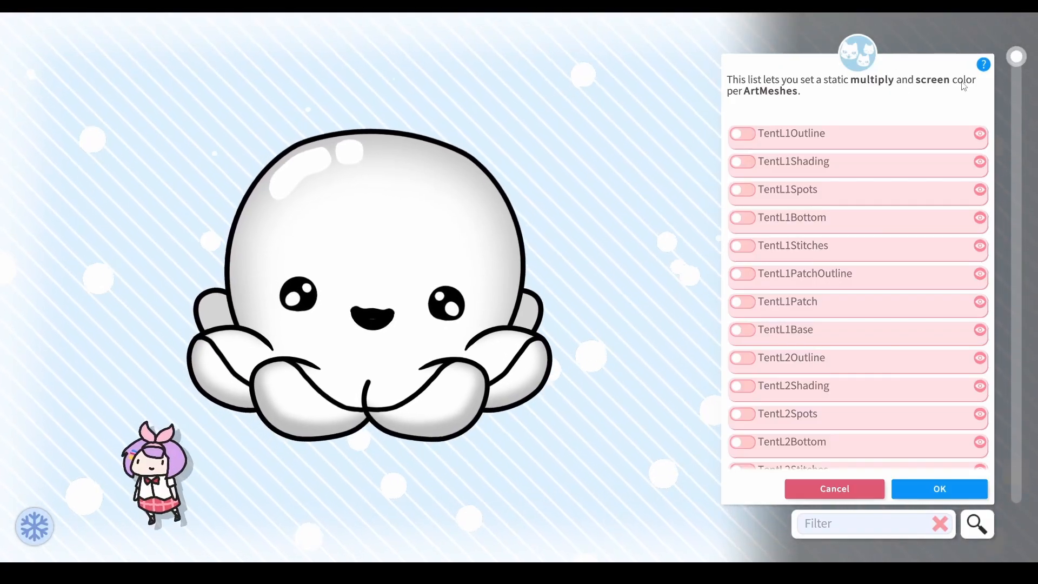
# Step: Browse the full ArtMesh list and narrow it by picking spots on the octopus's face, head and tentacle area
pyautogui.moveTo(1017, 57); pyautogui.dragTo(985, 436)
pyautogui.scroll(2, 982, 430)
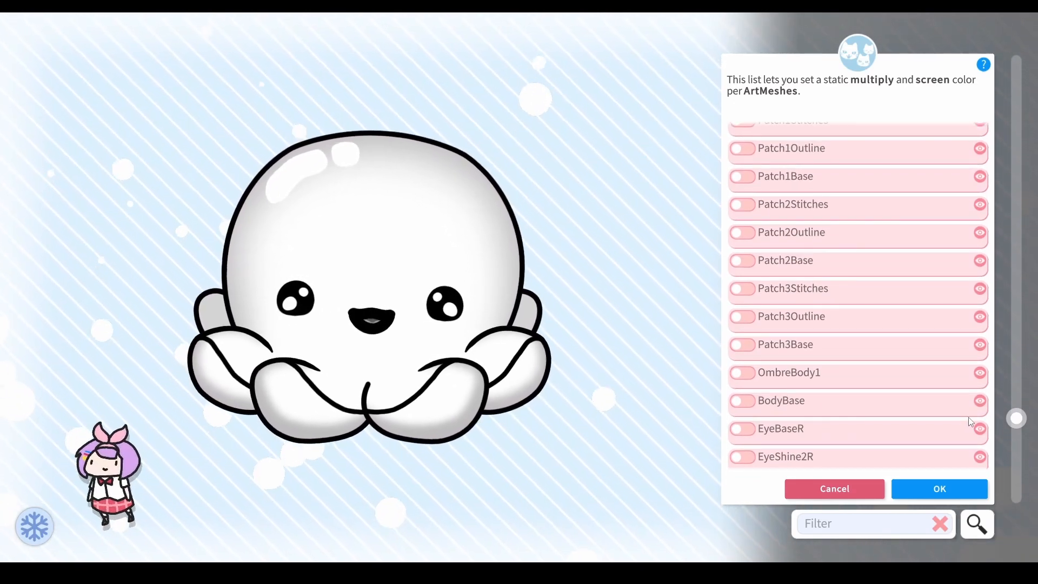
pyautogui.scroll(1, 968, 421)
pyautogui.scroll(15, 961, 411)
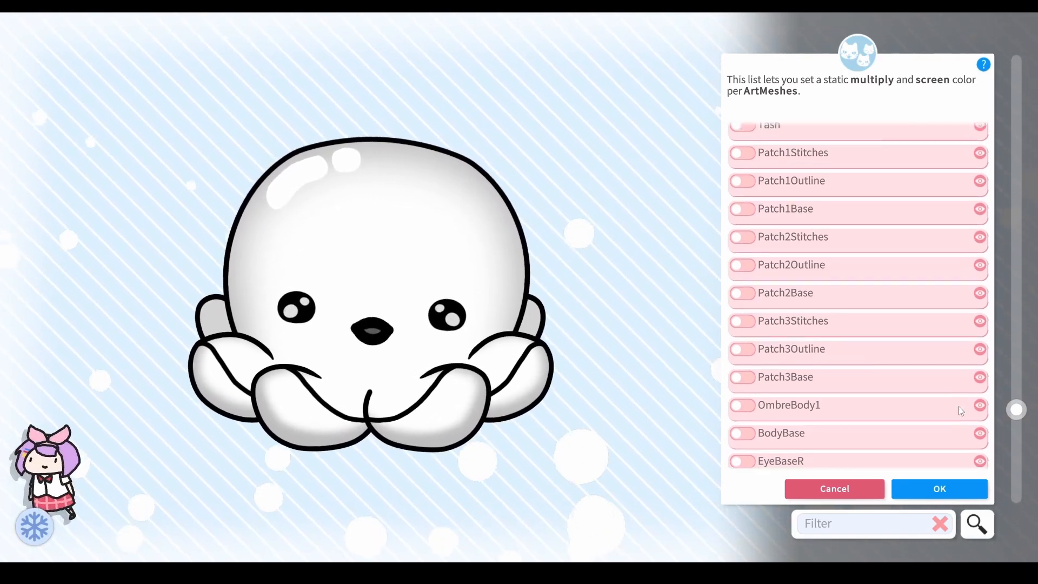
pyautogui.click(431, 303)
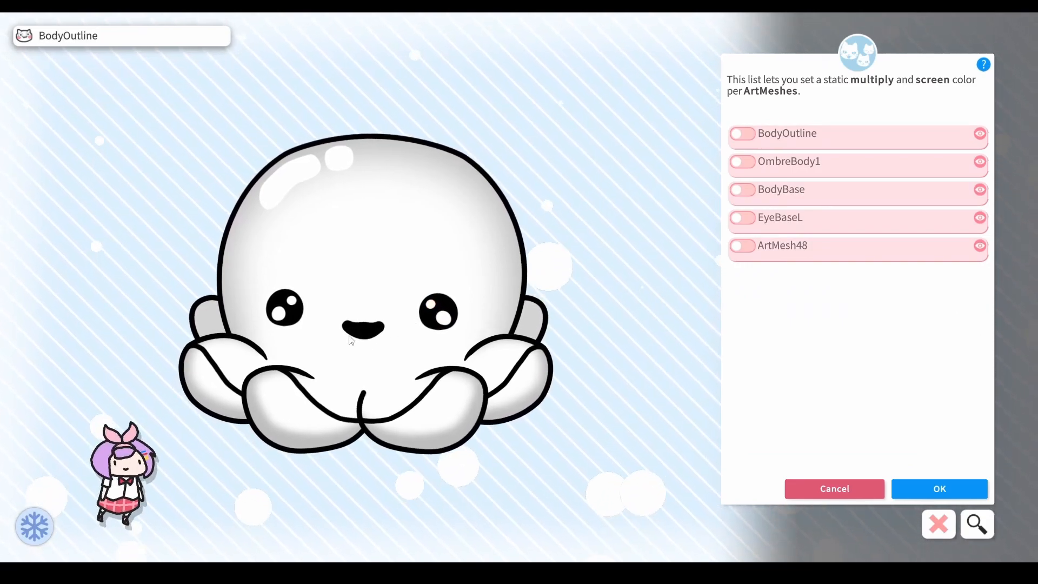
pyautogui.click(364, 347)
pyautogui.click(332, 352)
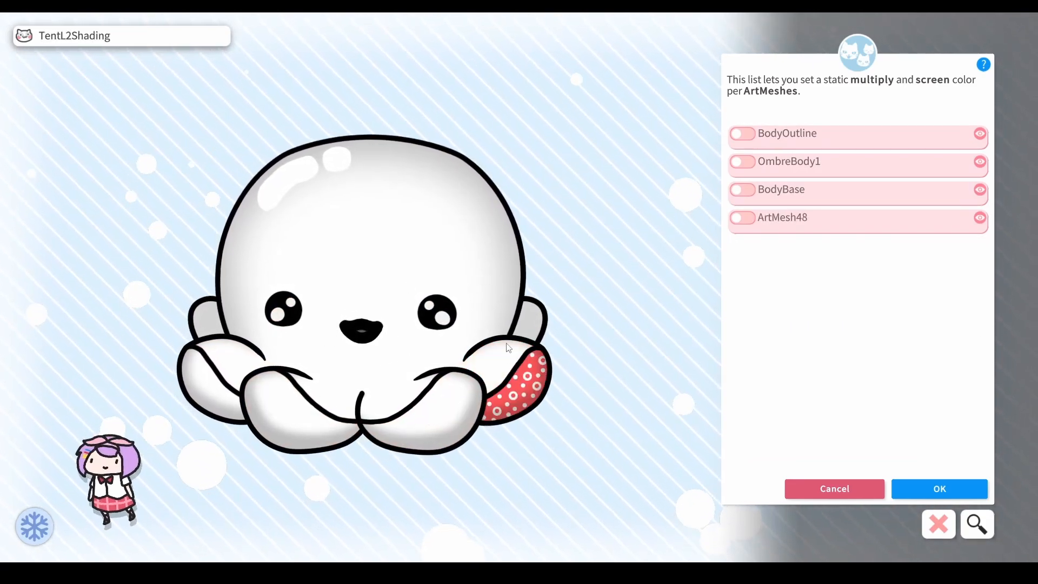
pyautogui.click(397, 188)
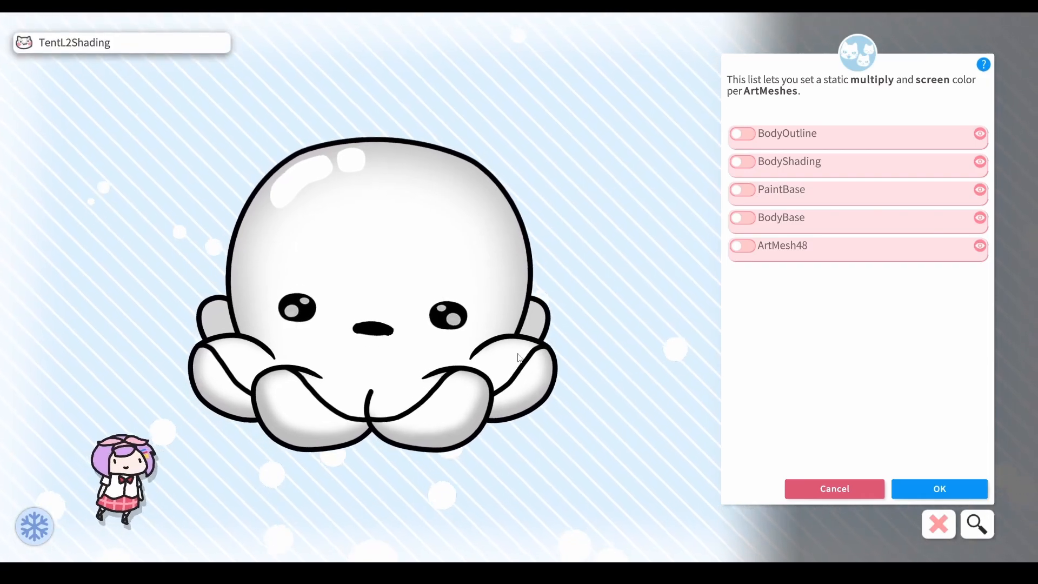
pyautogui.click(509, 323)
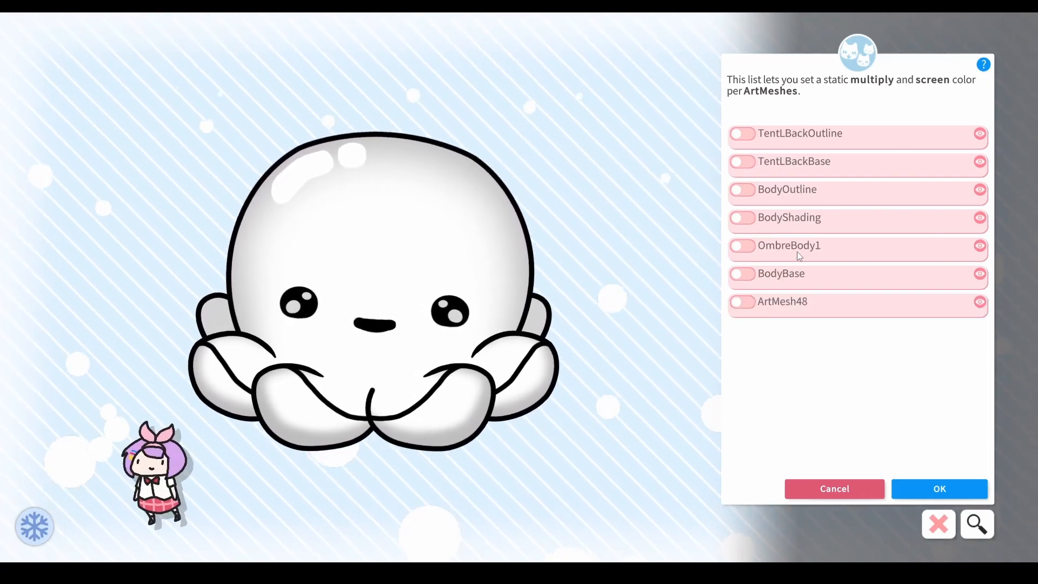
# Step: List the ArtMeshes on the octopus's upper head and highlight ArtMesh48, BodyBase and BodyShading on the model to identify them
pyautogui.click(421, 193)
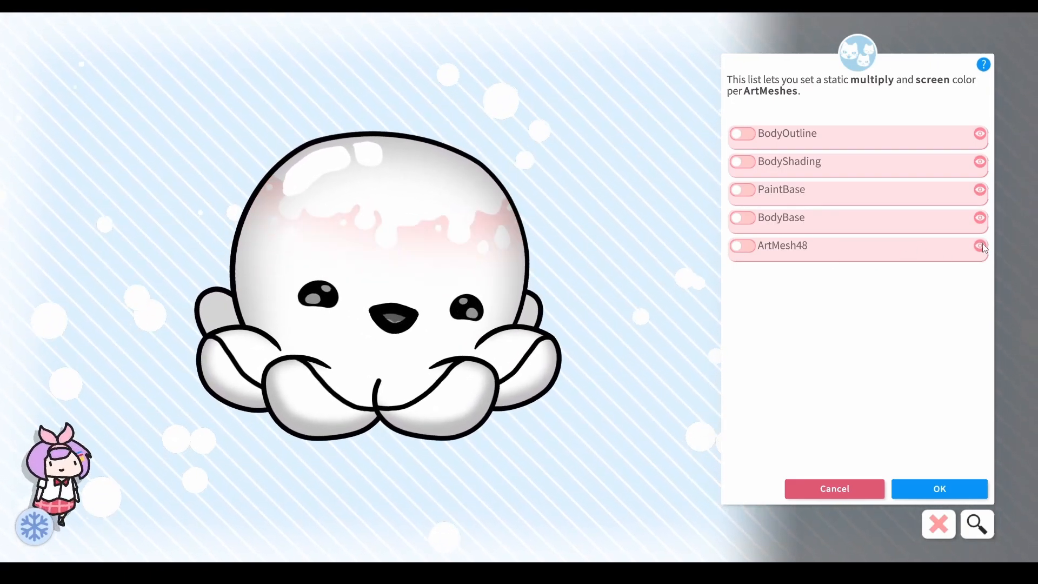
pyautogui.click(980, 246)
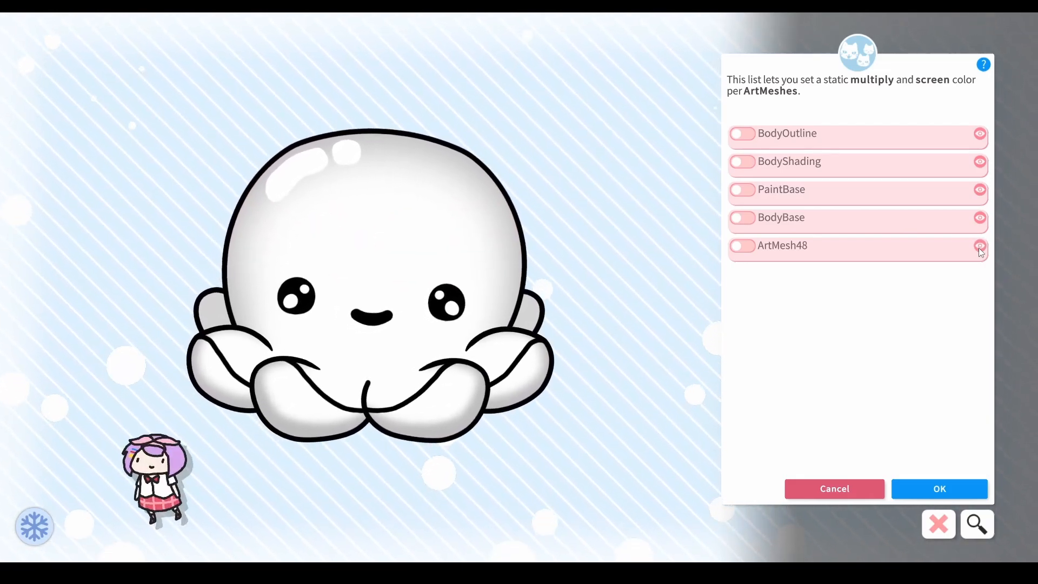
pyautogui.click(981, 217)
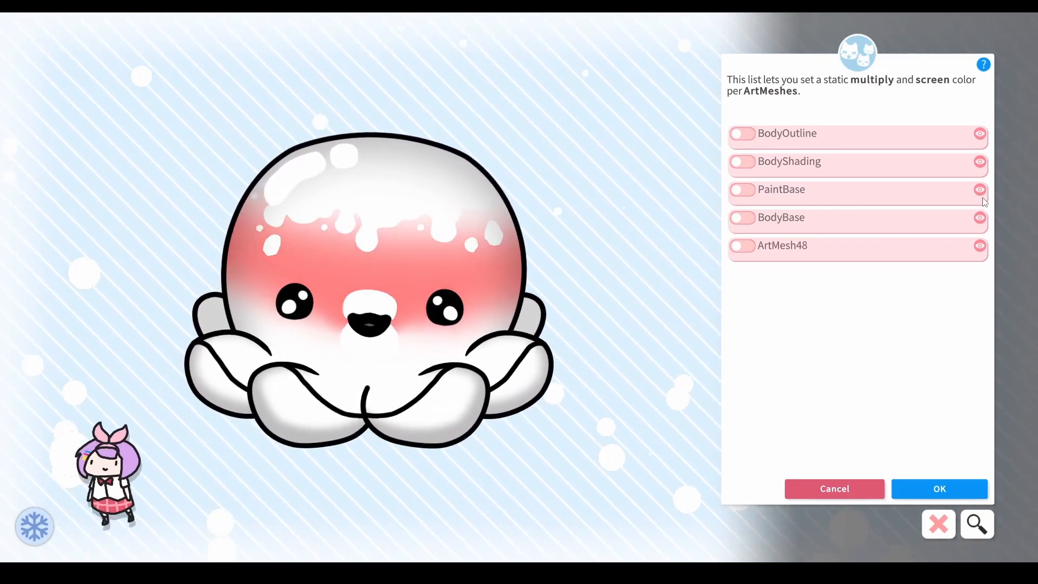
pyautogui.click(981, 161)
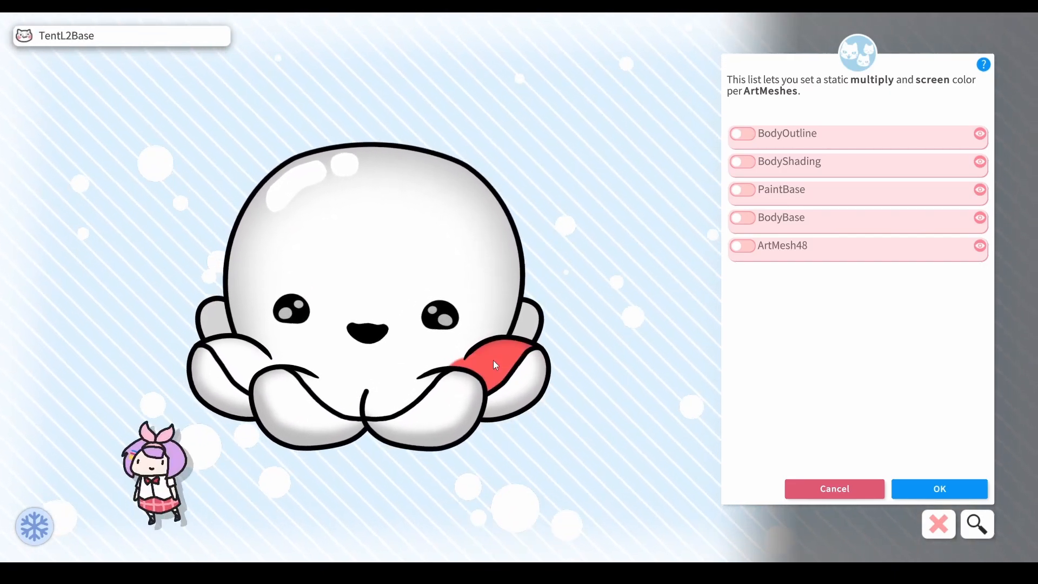
# Step: Pick the octopus's outer tentacle, enable a custom color for its TentL2Base mesh and set the multiply color to #FF5DFF
pyautogui.click(493, 358)
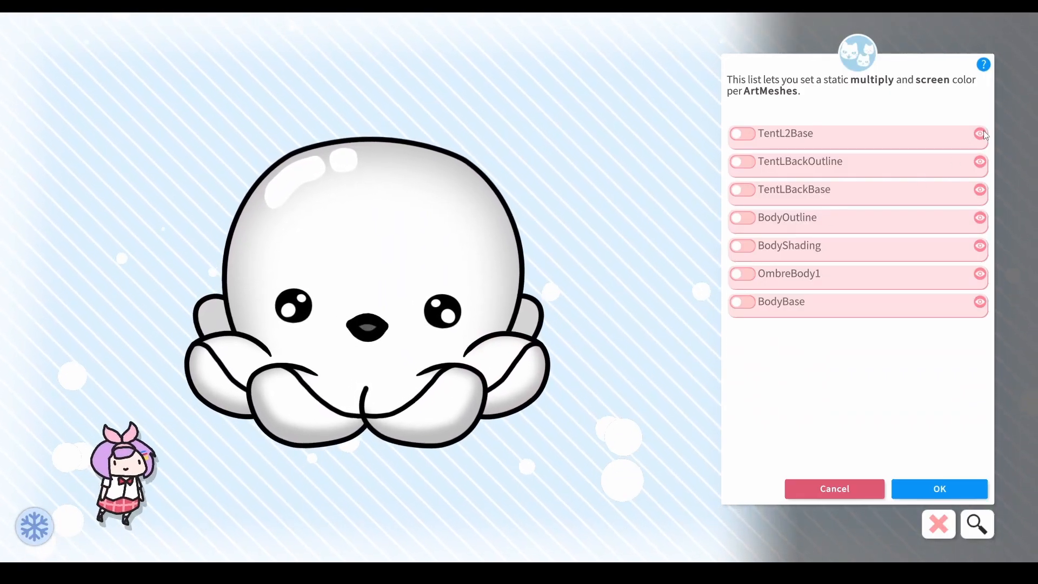
pyautogui.click(981, 133)
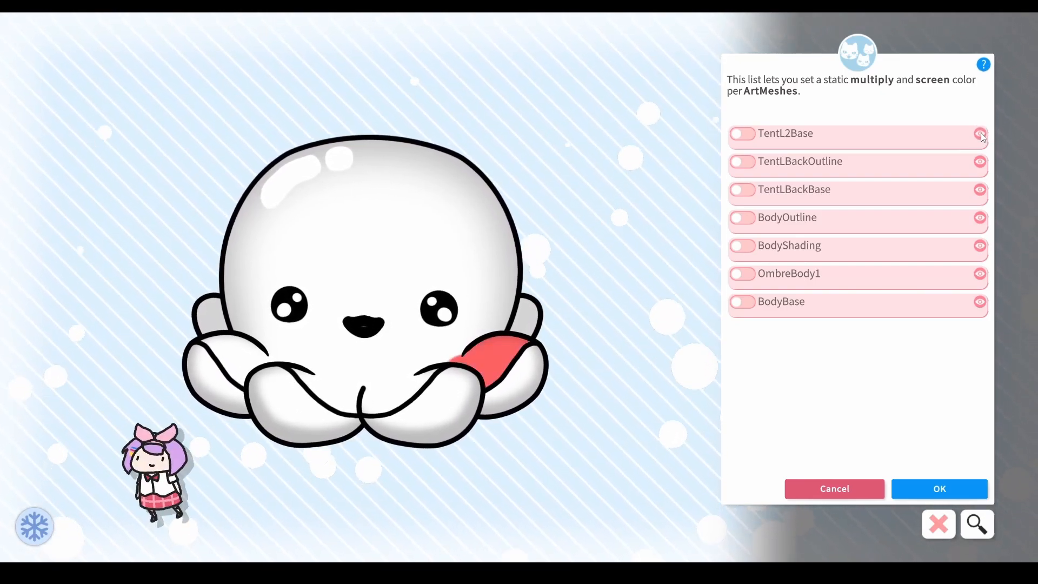
pyautogui.click(743, 135)
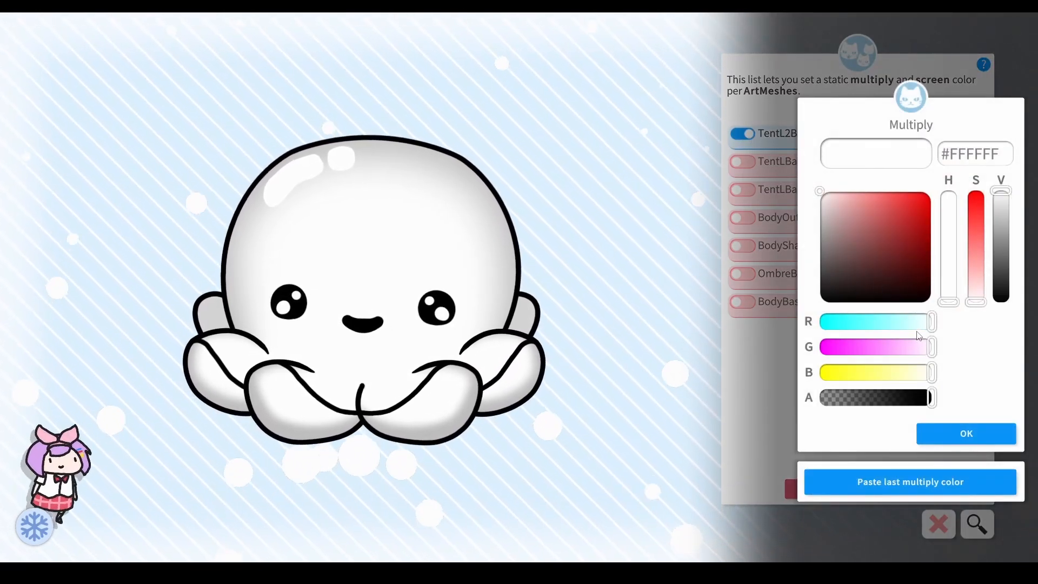
pyautogui.click(882, 322)
pyautogui.click(913, 348)
pyautogui.moveTo(913, 349)
pyautogui.mouseDown()
pyautogui.moveTo(867, 348)
pyautogui.moveTo(904, 357)
pyautogui.mouseUp()
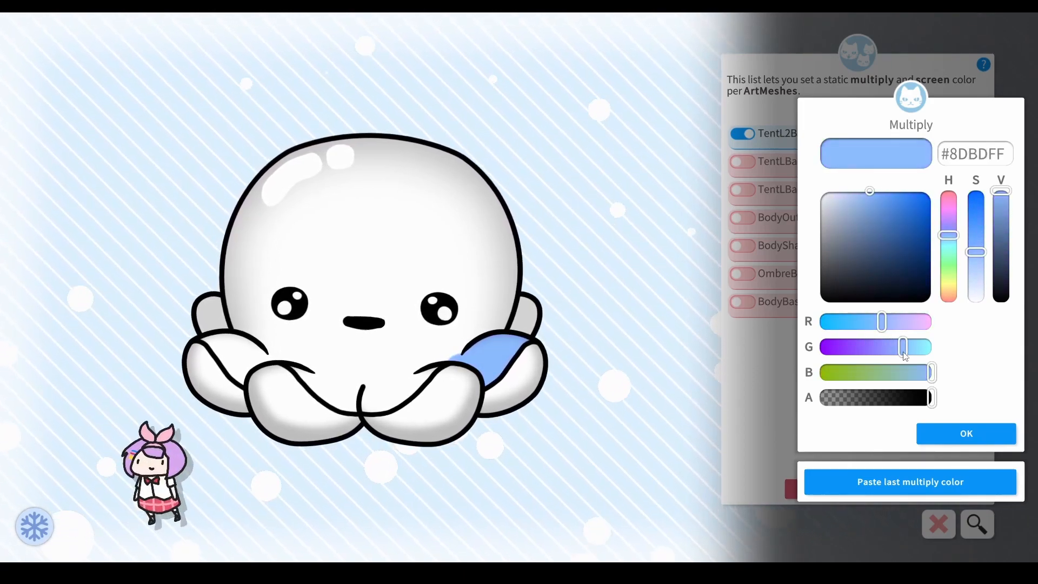
pyautogui.moveTo(882, 321); pyautogui.dragTo(935, 324)
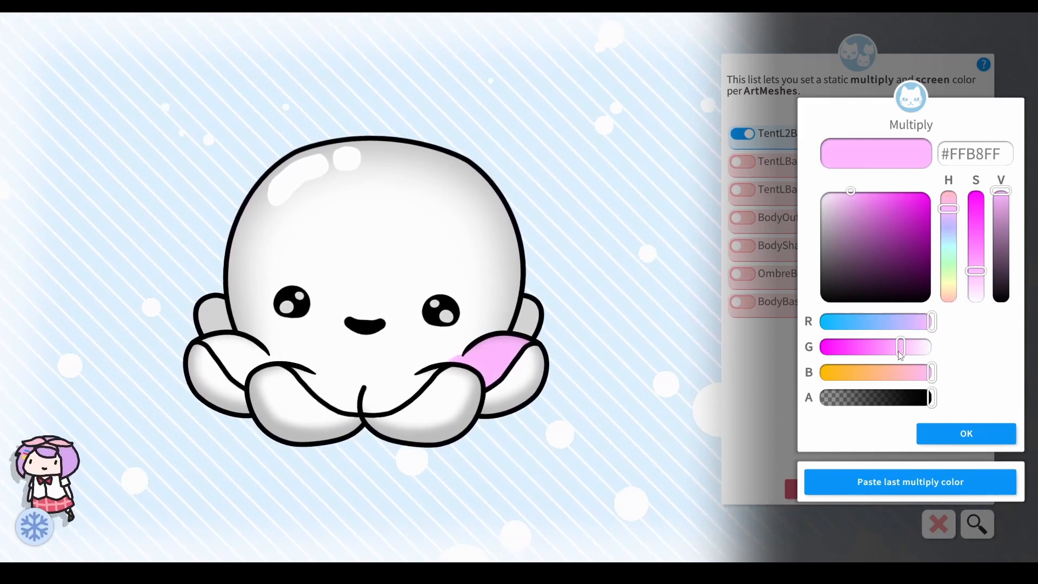
pyautogui.moveTo(903, 349); pyautogui.dragTo(873, 356)
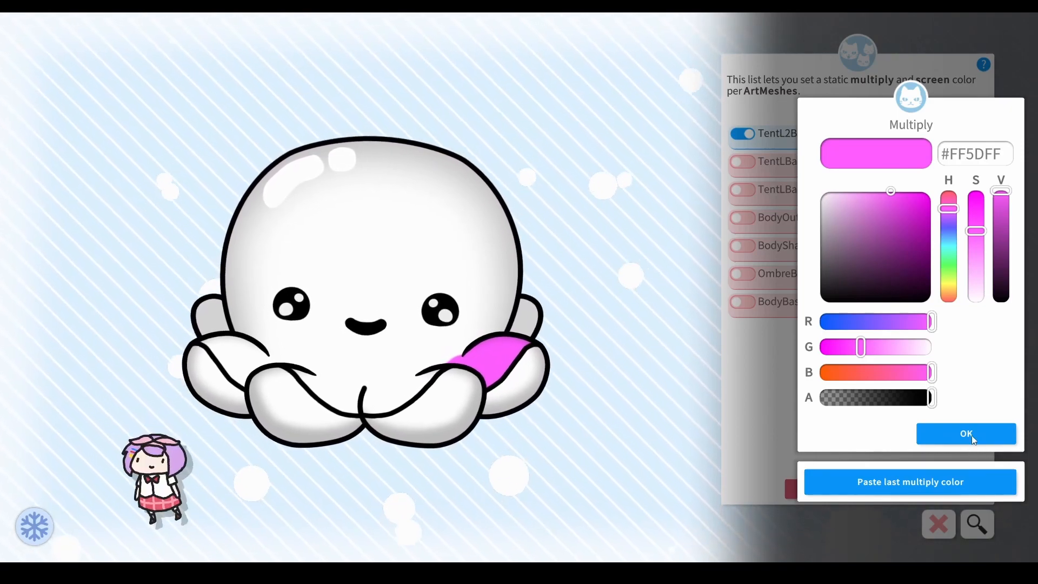
pyautogui.click(972, 436)
pyautogui.click(972, 436)
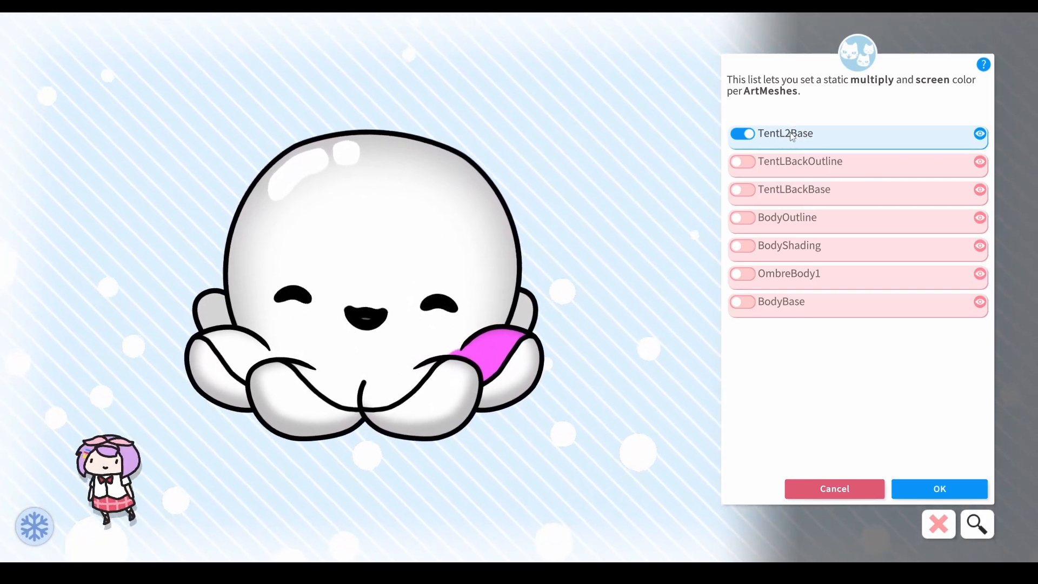
# Step: Change the multiply color of the TentL2Base mesh to the softer pink #E37DE3
pyautogui.click(829, 135)
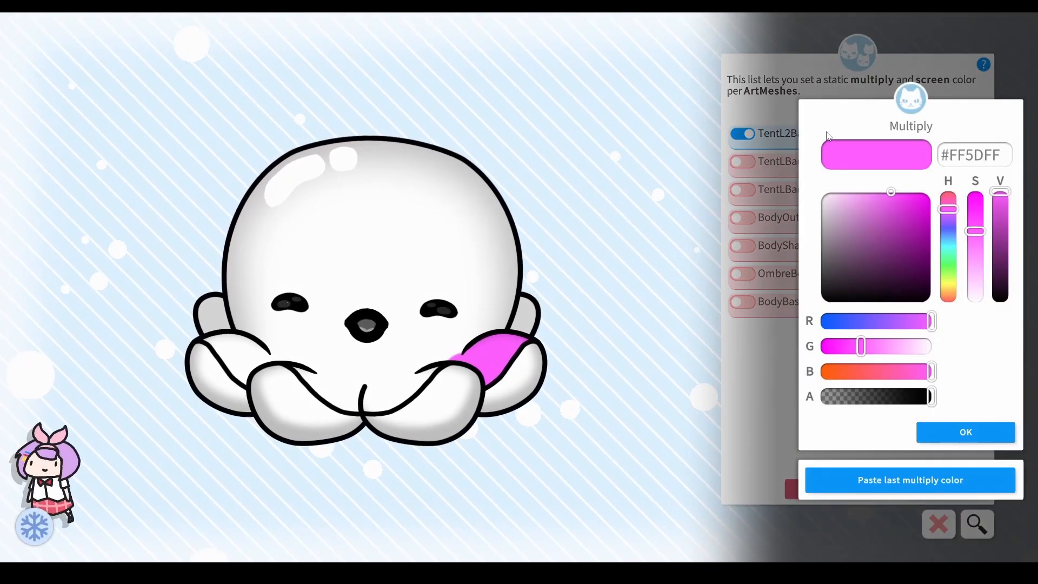
pyautogui.moveTo(893, 194); pyautogui.dragTo(872, 205)
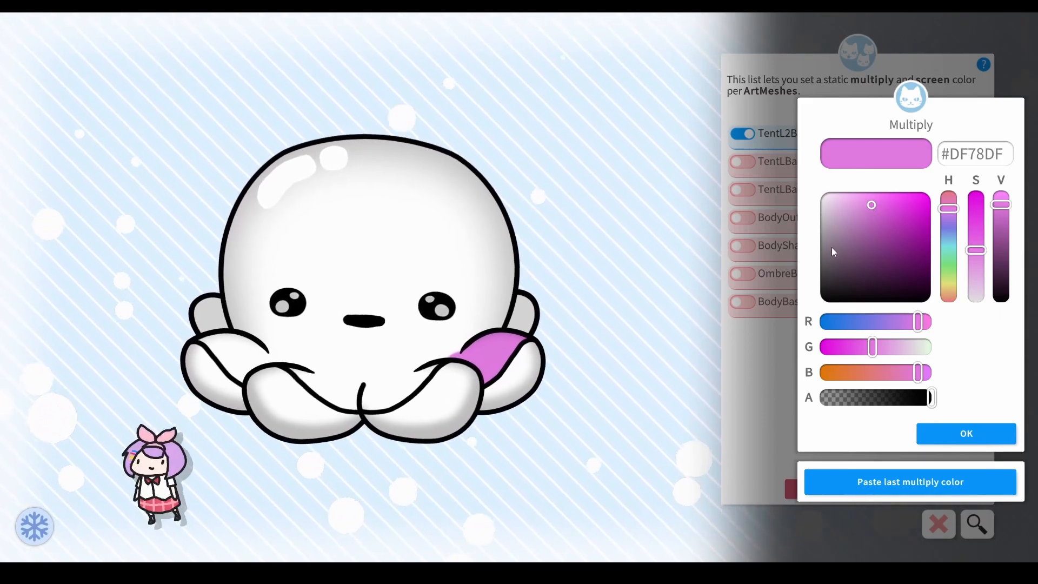
pyautogui.click(871, 203)
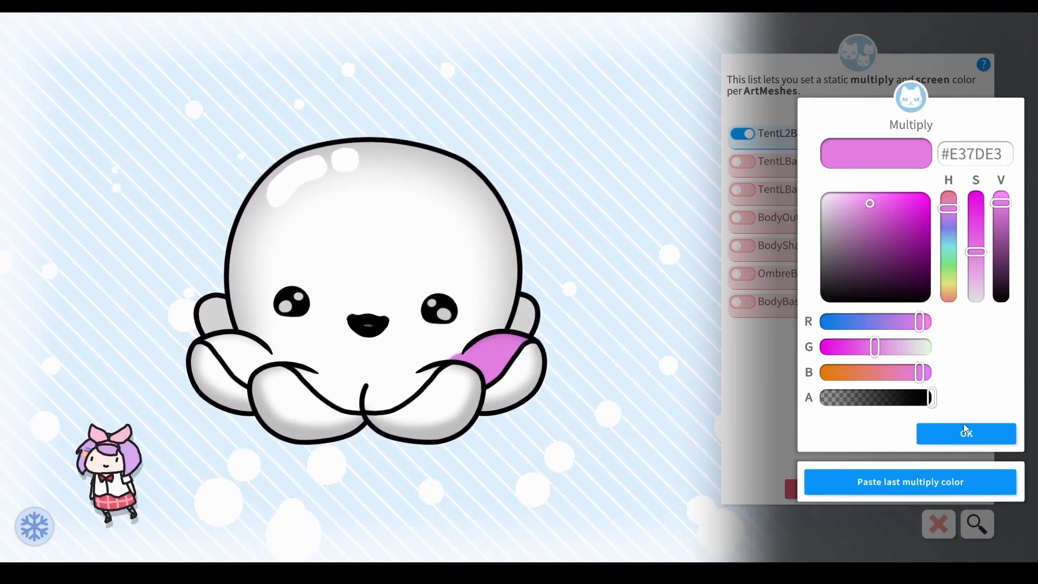
pyautogui.click(967, 435)
pyautogui.click(966, 435)
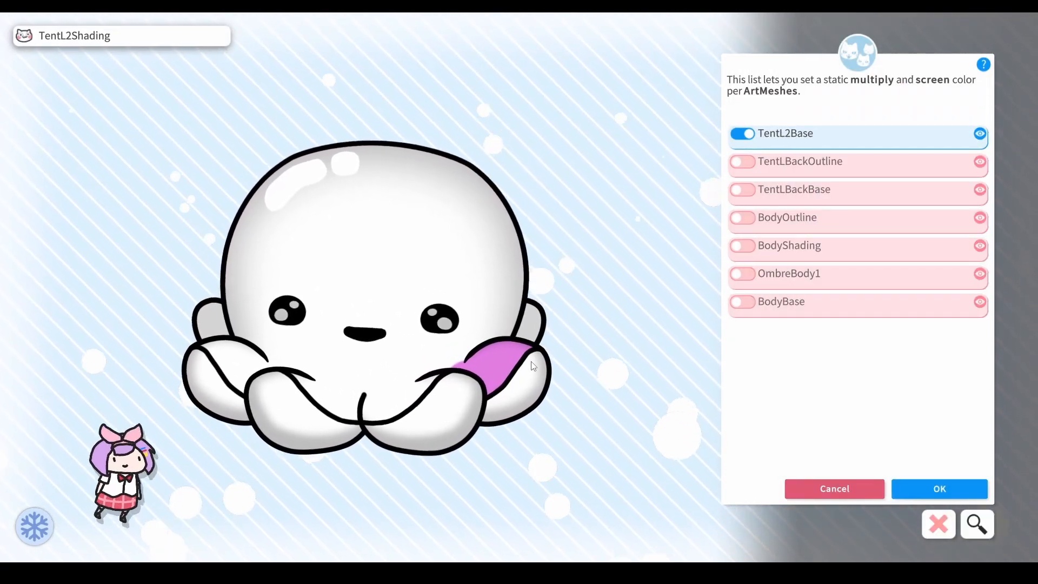
# Step: Pick the underside of the octopus's outer tentacle, enable a custom color for TentL2Bottom and set its multiply color to #FFCA5B
pyautogui.click(531, 365)
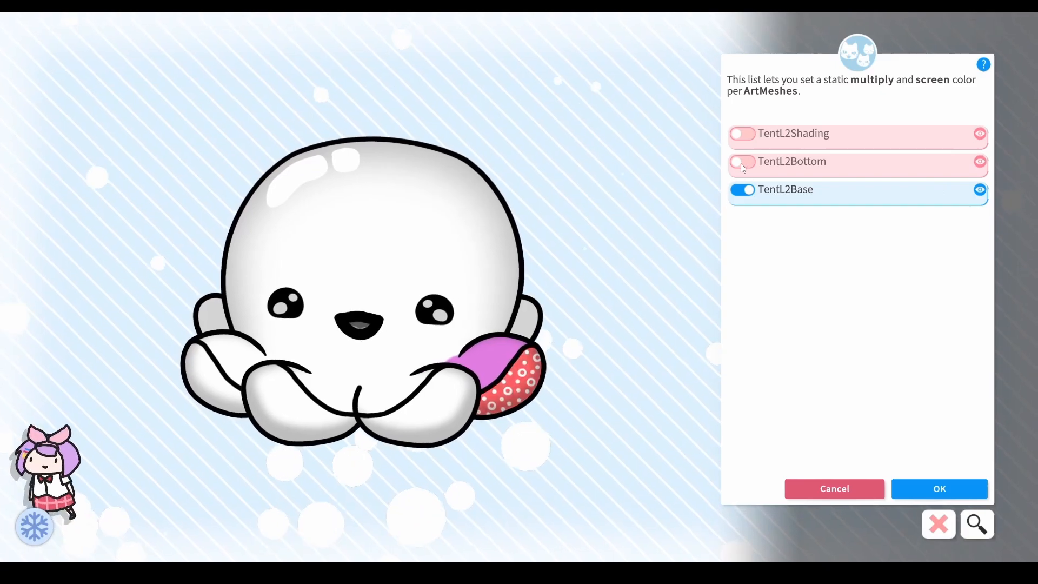
pyautogui.click(742, 163)
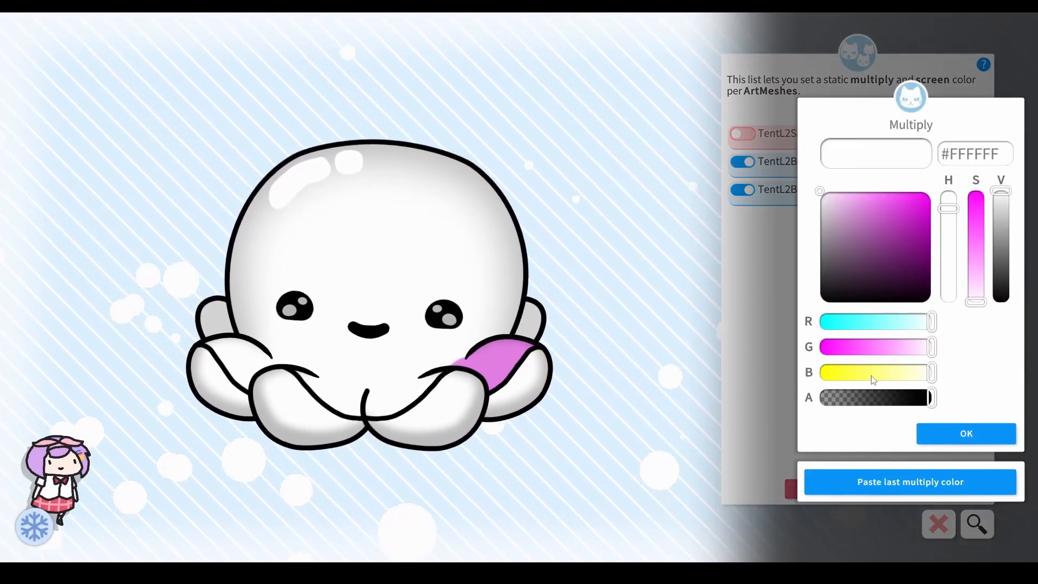
pyautogui.click(872, 377)
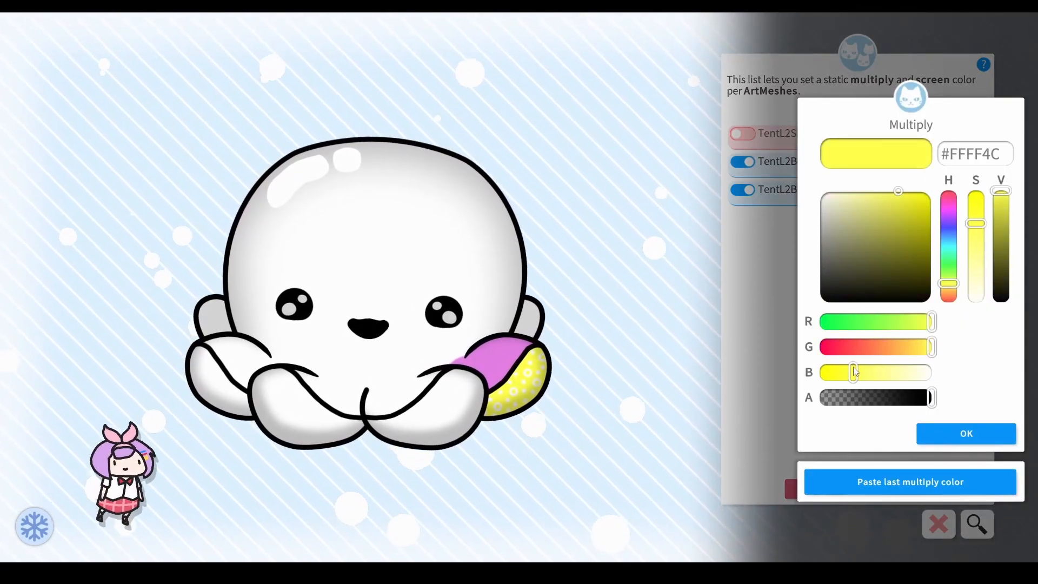
pyautogui.moveTo(928, 347); pyautogui.dragTo(910, 353)
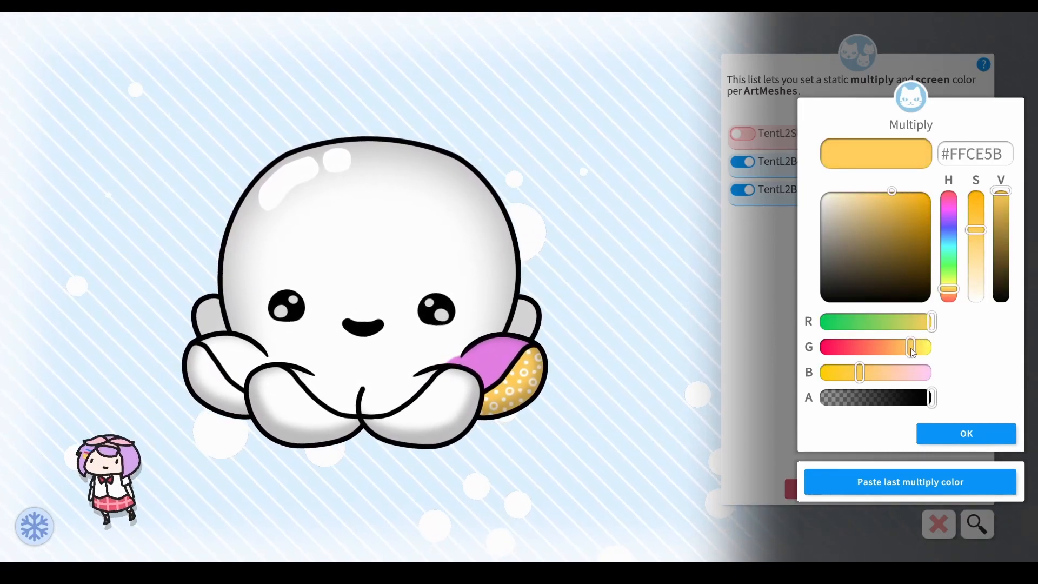
pyautogui.moveTo(914, 353); pyautogui.dragTo(911, 356)
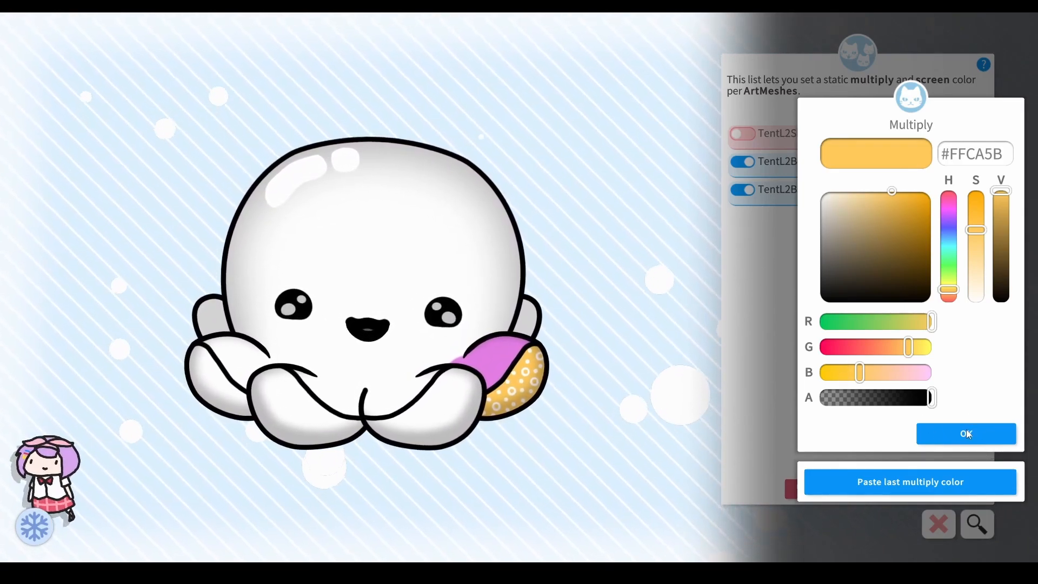
pyautogui.click(966, 429)
pyautogui.click(966, 433)
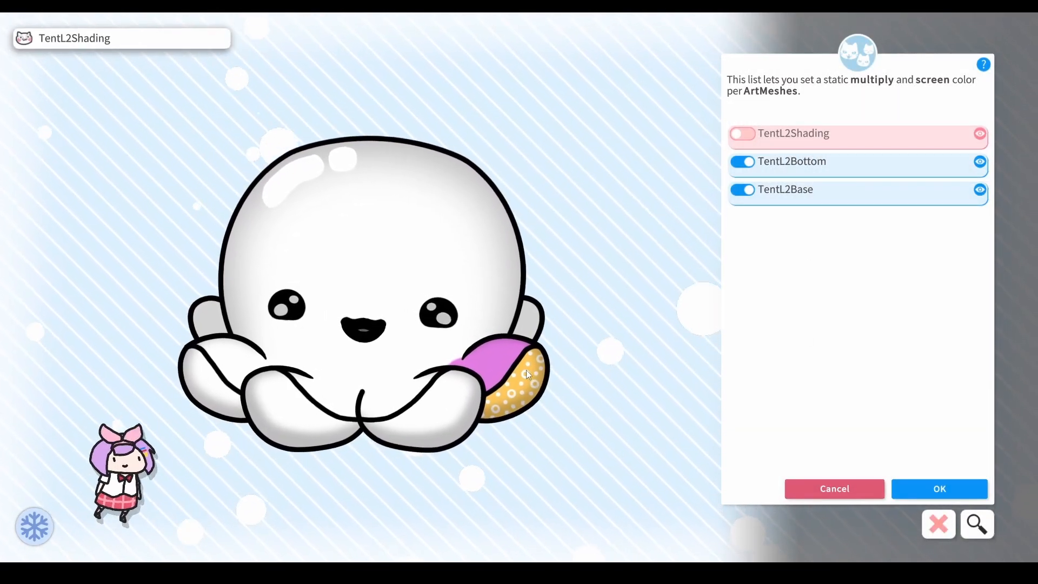
# Step: Pick the same tentacle's underside again, enable a custom color for TentL2Spots and set its multiply color to pale yellow #FFF4A3
pyautogui.click(527, 373)
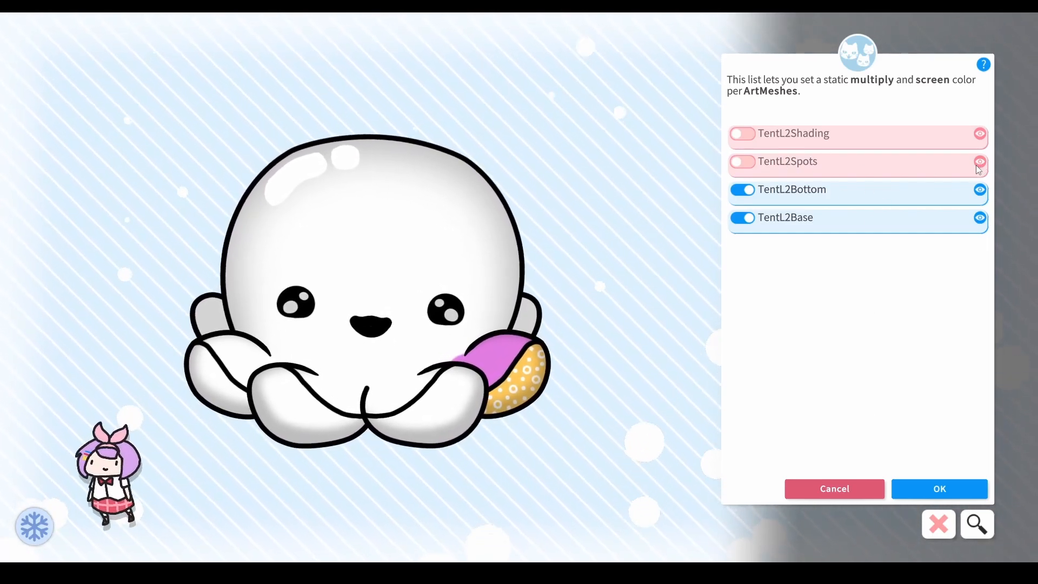
pyautogui.click(742, 163)
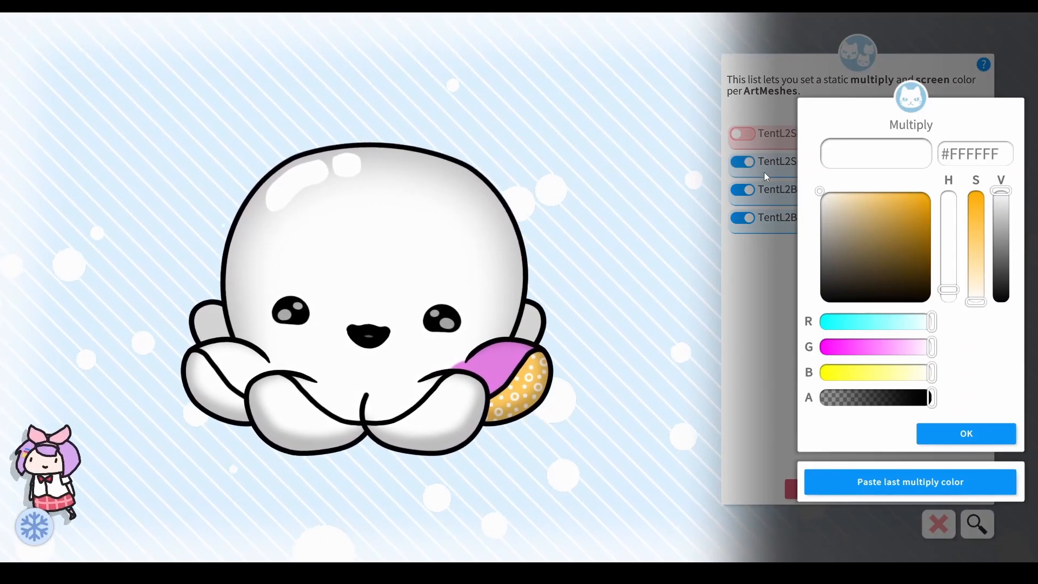
pyautogui.moveTo(892, 321)
pyautogui.mouseDown()
pyautogui.moveTo(829, 320)
pyautogui.moveTo(887, 311)
pyautogui.mouseUp()
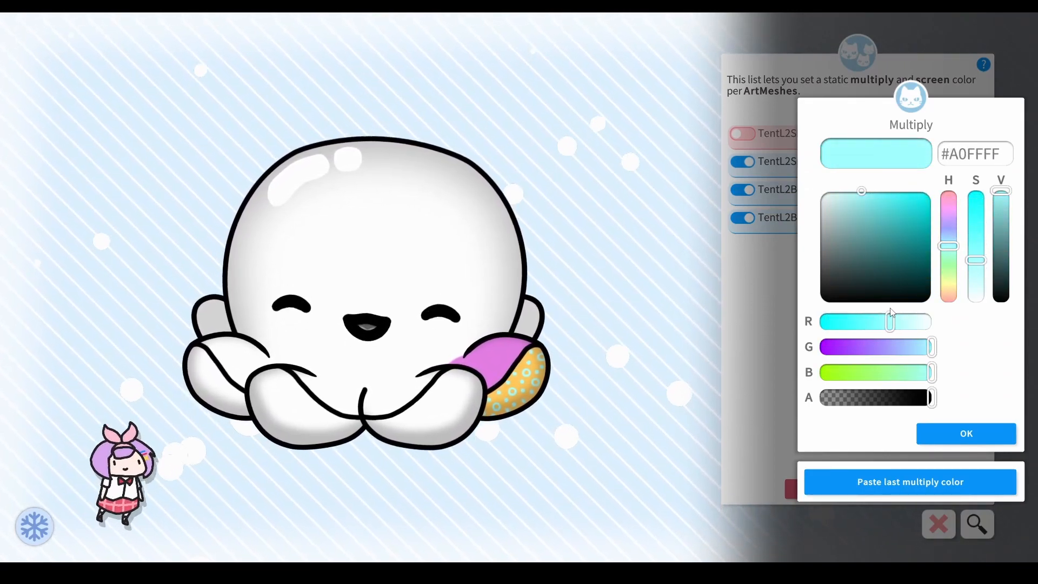
pyautogui.moveTo(880, 311); pyautogui.dragTo(953, 321)
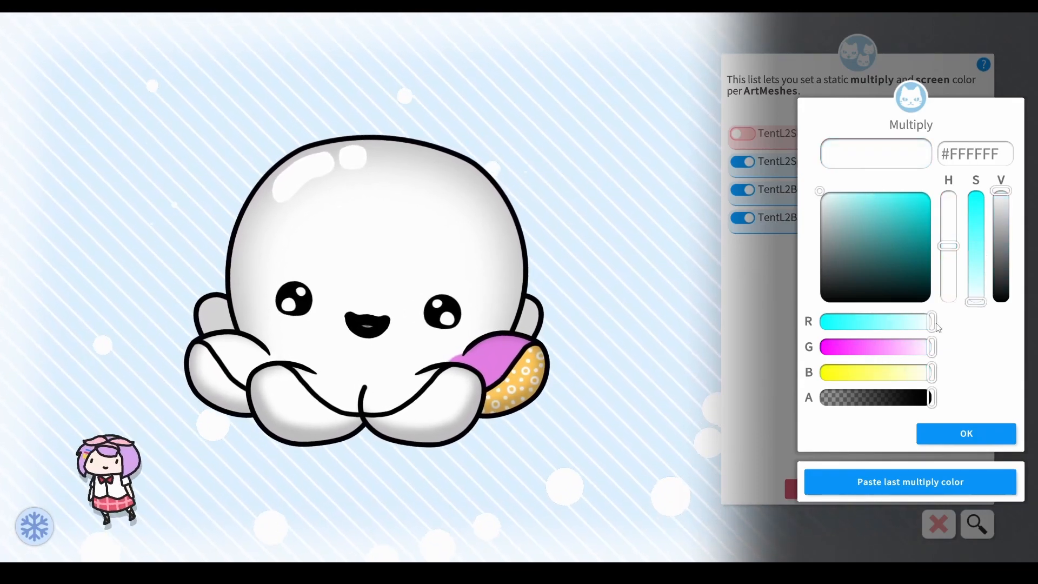
pyautogui.moveTo(877, 237); pyautogui.dragTo(908, 204)
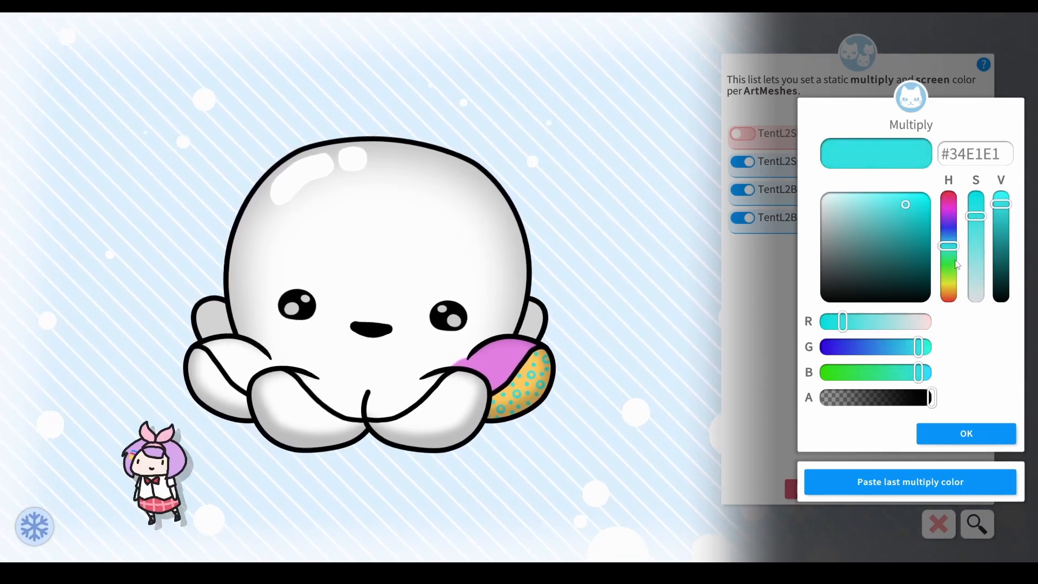
pyautogui.moveTo(947, 246); pyautogui.dragTo(953, 286)
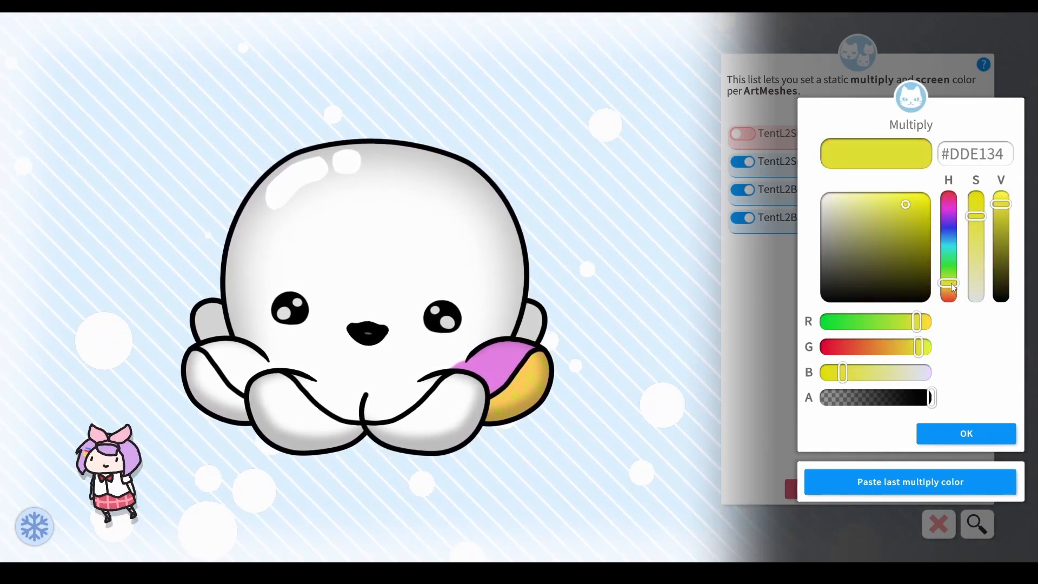
pyautogui.moveTo(925, 323); pyautogui.dragTo(930, 323)
pyautogui.moveTo(898, 209); pyautogui.dragTo(883, 172)
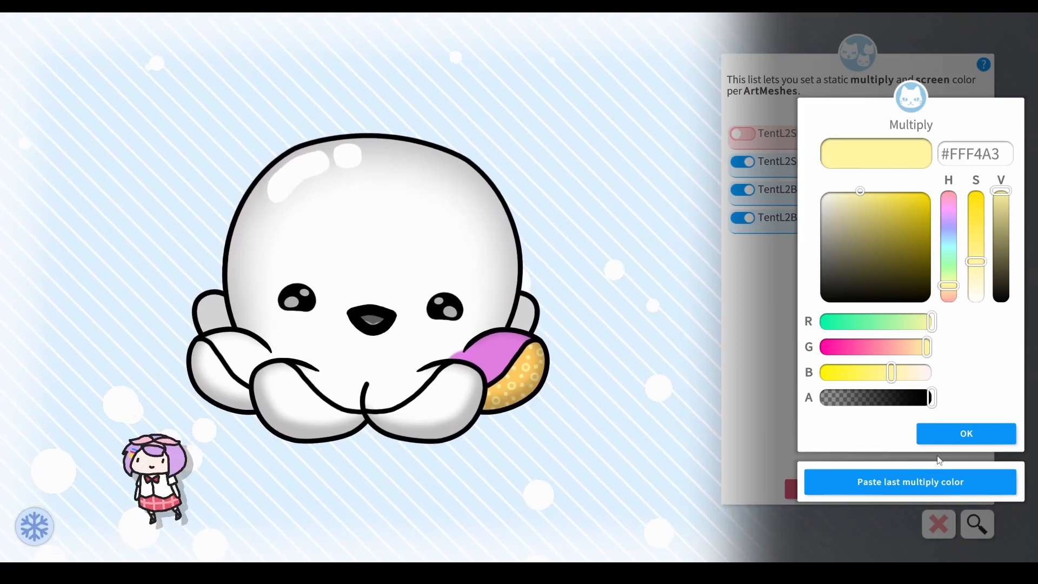
pyautogui.click(971, 431)
pyautogui.click(970, 433)
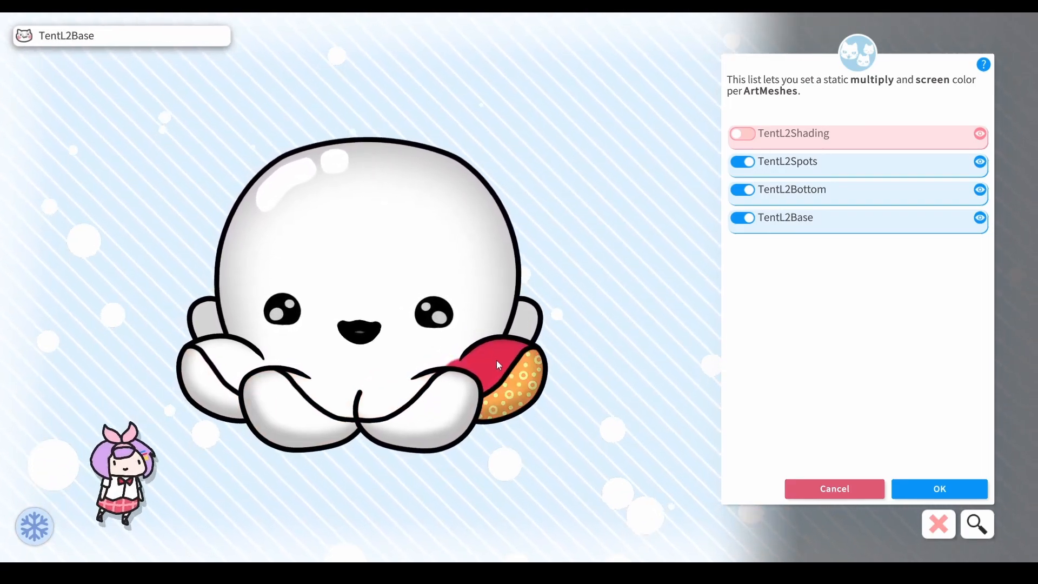
# Step: Try to make TentL2Base's #E37DE3 the last used multiply color by reopening and accepting it
pyautogui.click(497, 360)
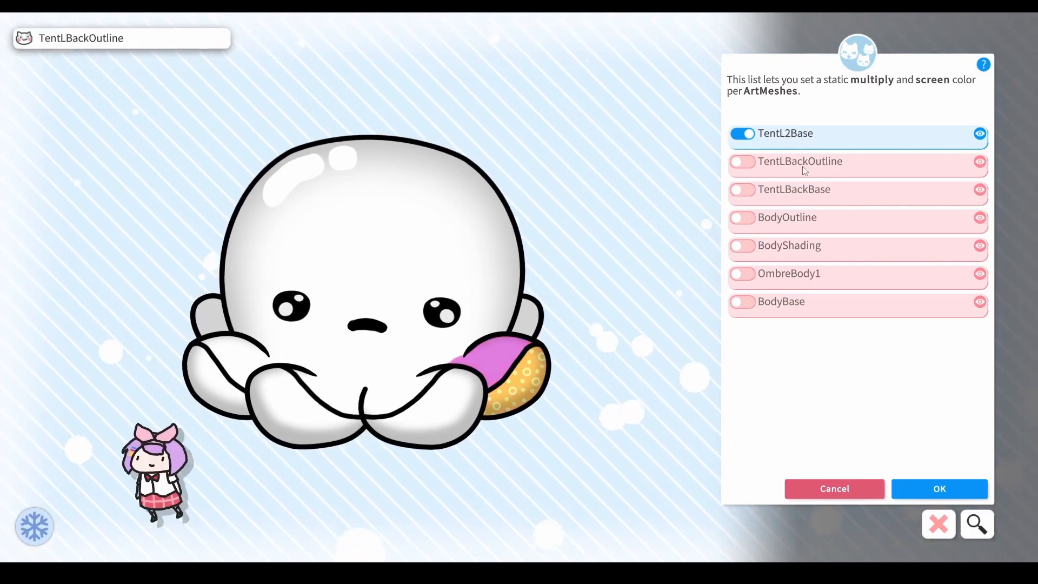
pyautogui.click(807, 143)
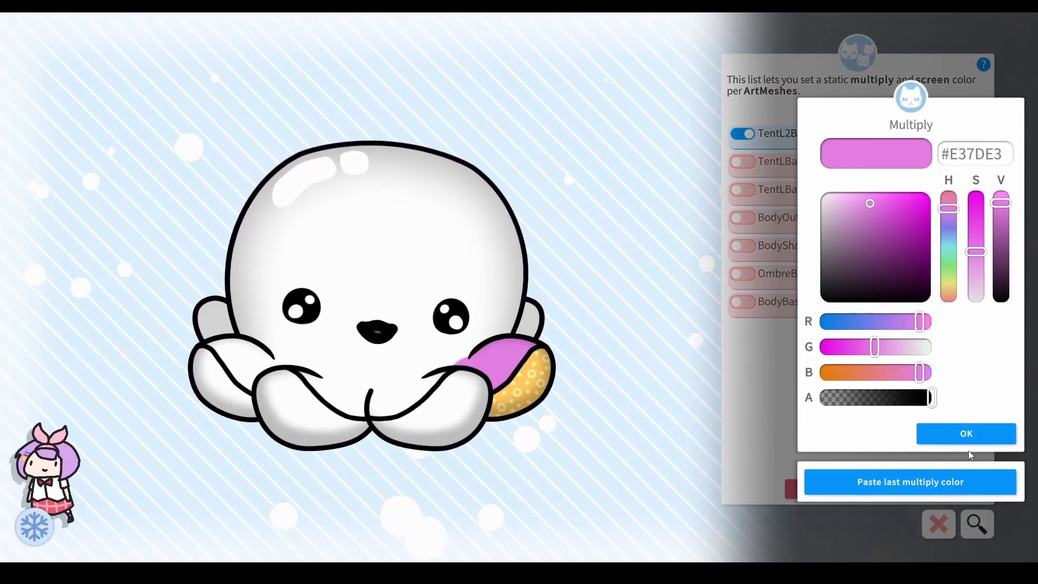
pyautogui.click(970, 434)
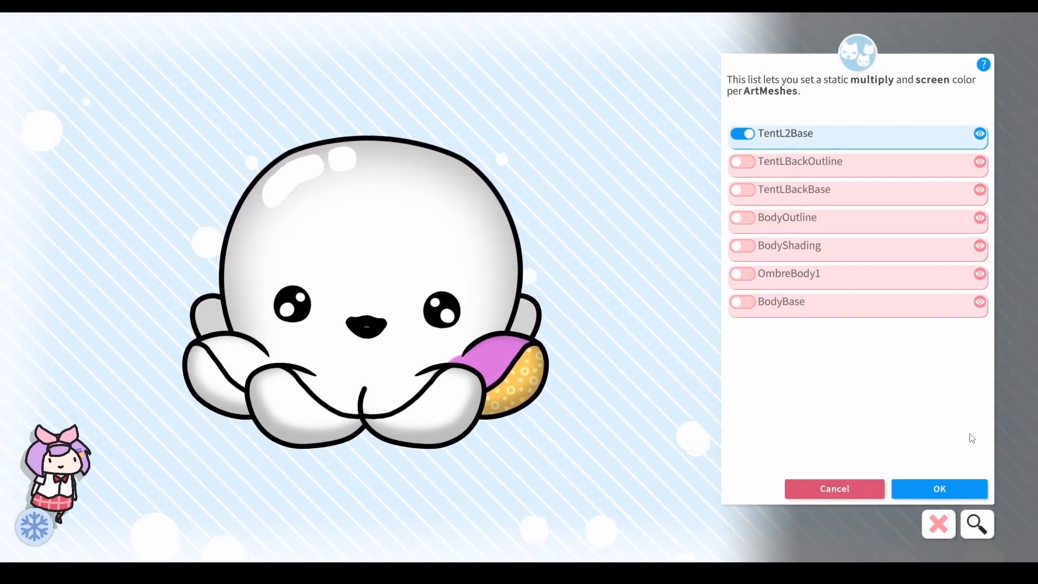
pyautogui.click(839, 139)
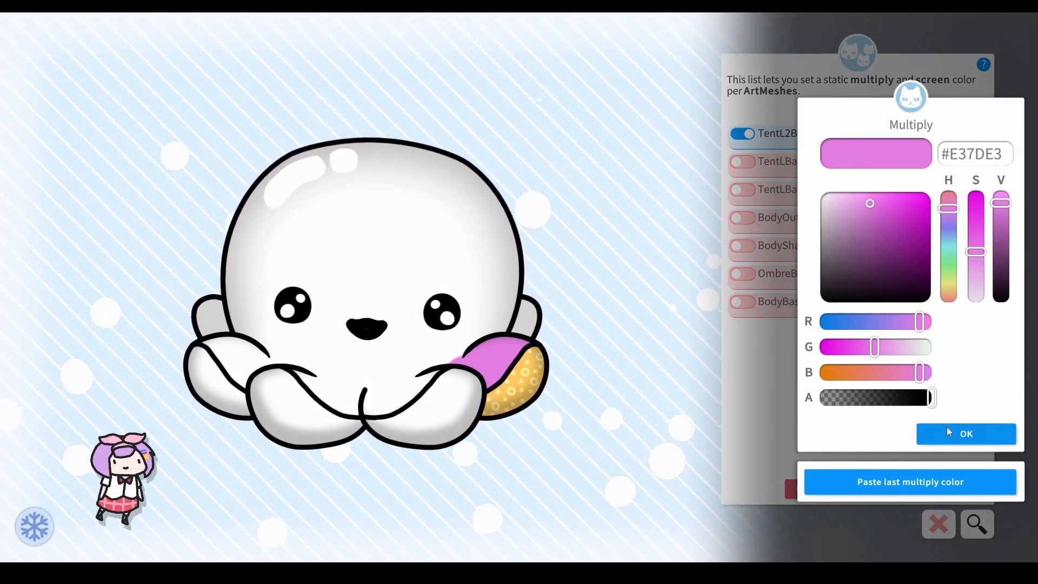
pyautogui.click(949, 432)
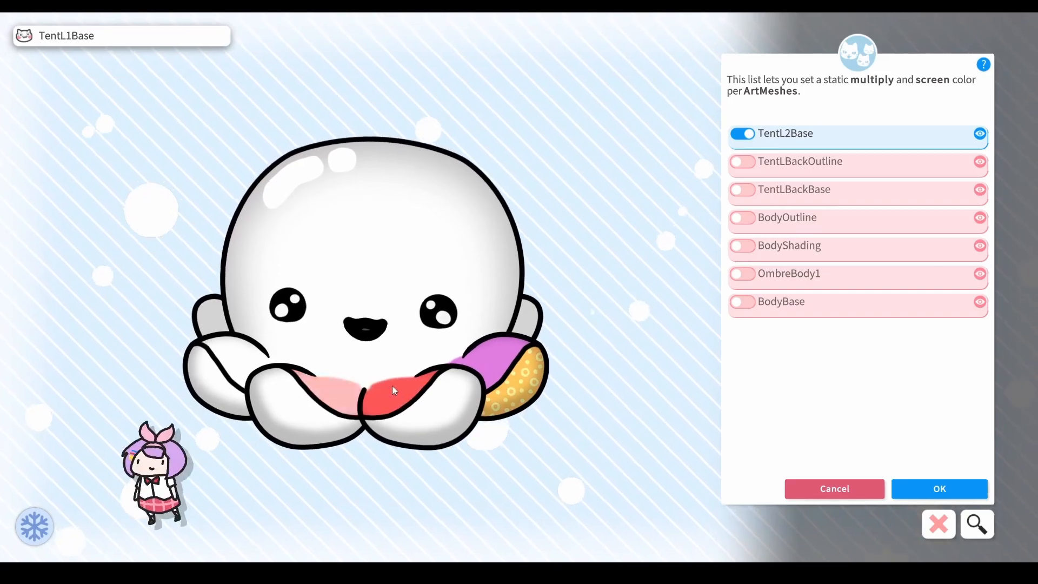
# Step: Pick the inner tentacle beside the colored one, enable a custom color for TentL1Base and paste the last multiply color, #FFF4A3
pyautogui.click(397, 393)
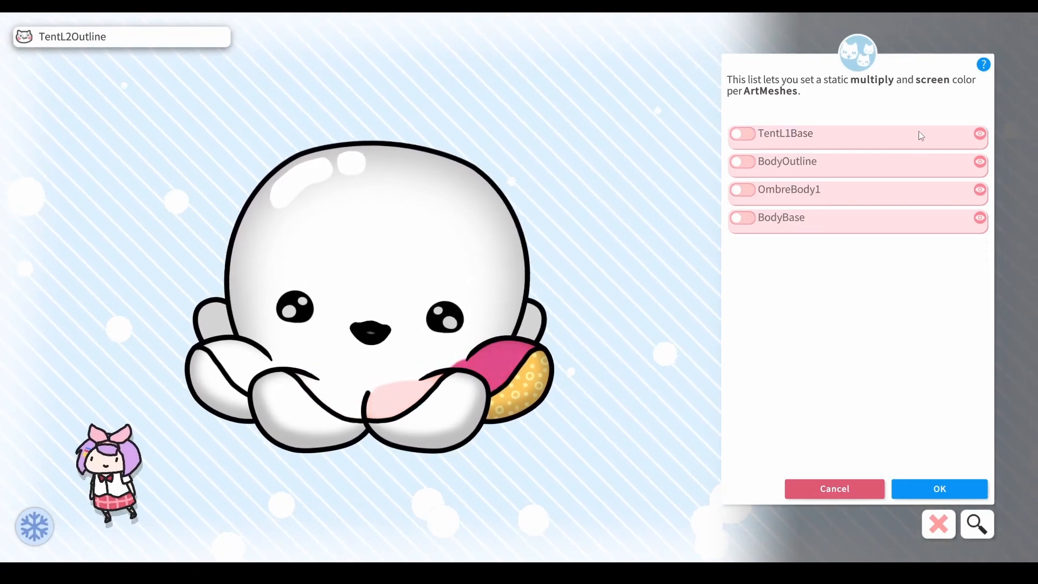
pyautogui.click(744, 134)
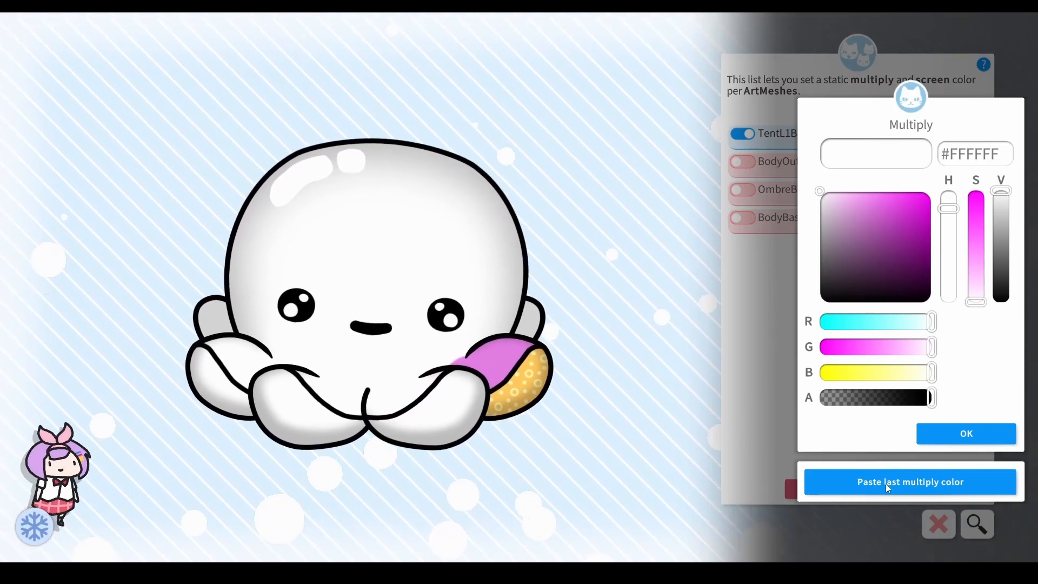
pyautogui.click(886, 483)
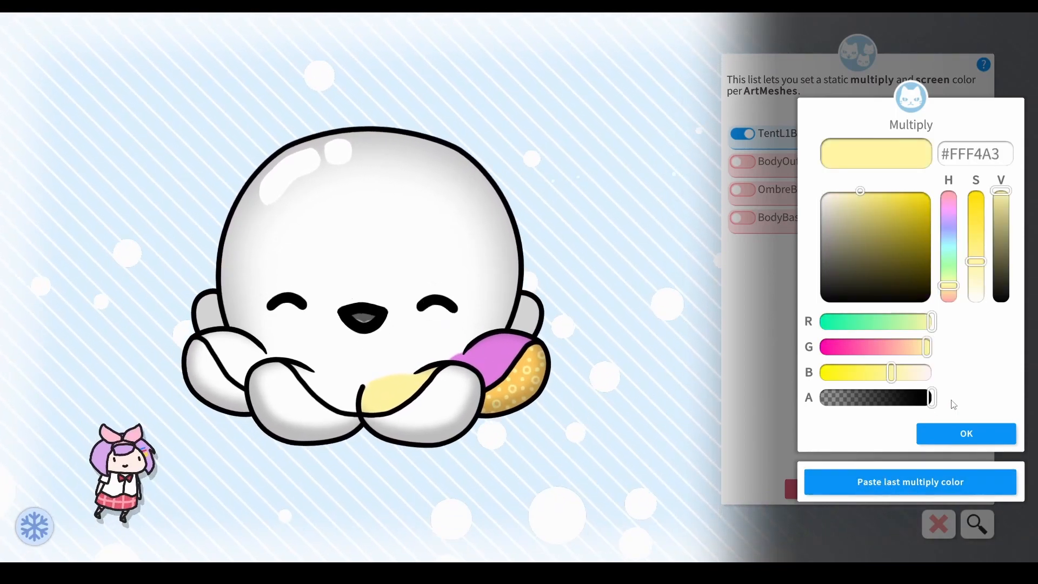
pyautogui.click(964, 433)
pyautogui.click(964, 432)
# Step: Pick the pink outer tentacle and reconfirm TentL2Base's multiply color #E37DE3 as the last used color
pyautogui.click(498, 355)
pyautogui.click(835, 161)
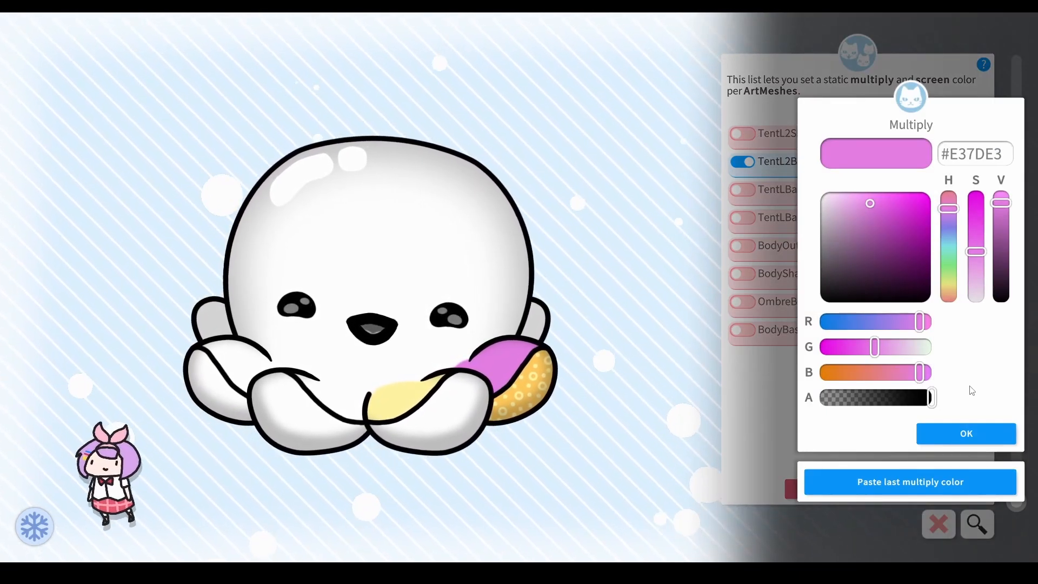
pyautogui.click(970, 435)
pyautogui.click(970, 435)
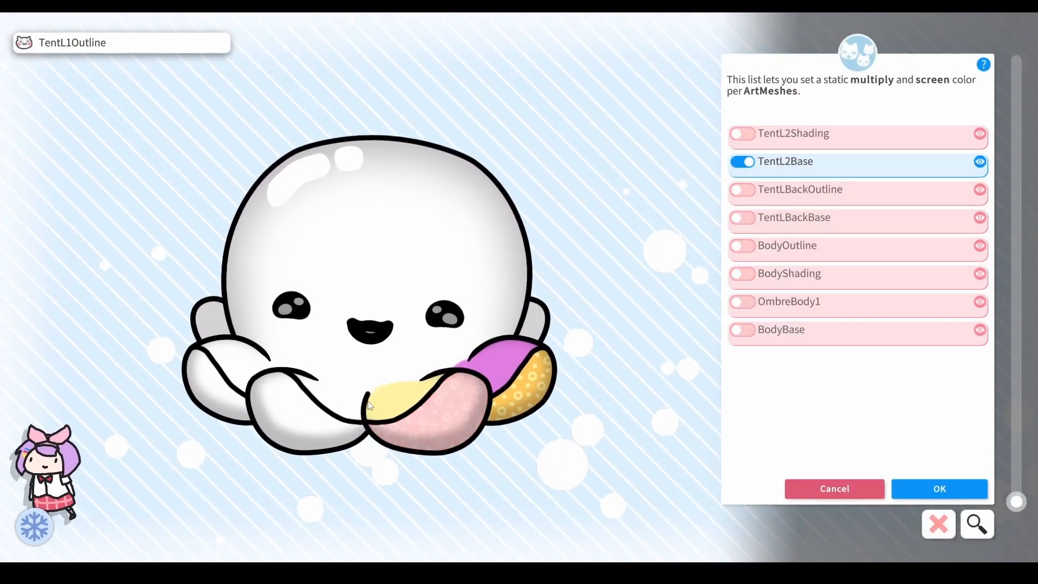
# Step: Pick the yellow inner tentacle and replace TentL1Base's multiply color by pasting the last used color, #E37DE3
pyautogui.click(384, 399)
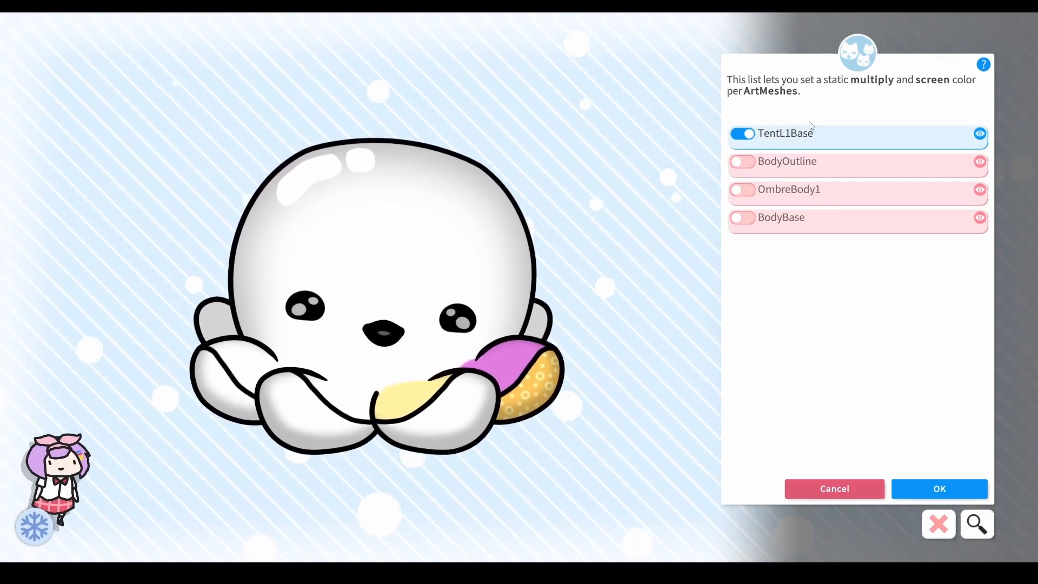
pyautogui.click(810, 141)
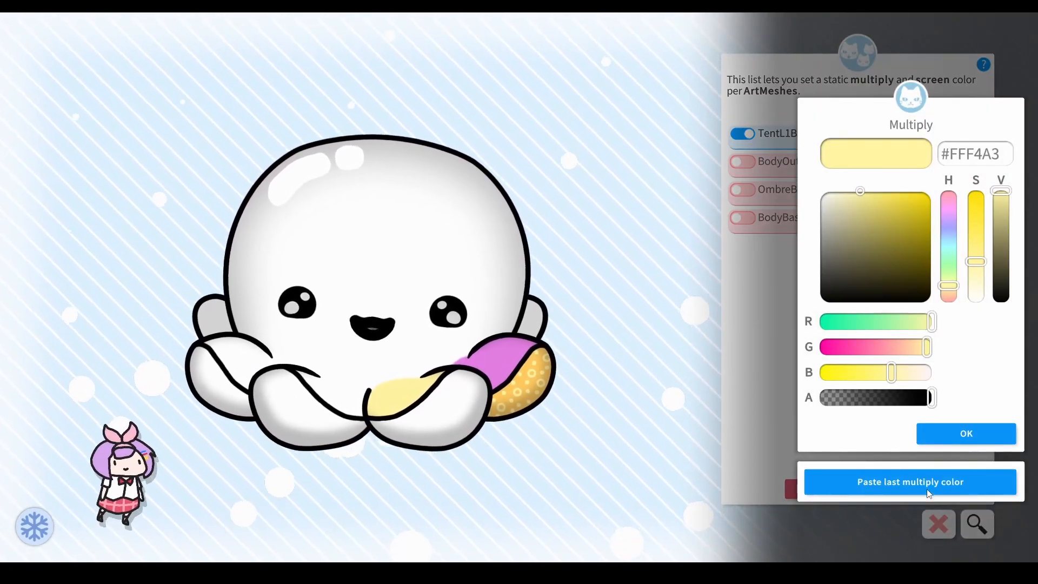
pyautogui.click(934, 482)
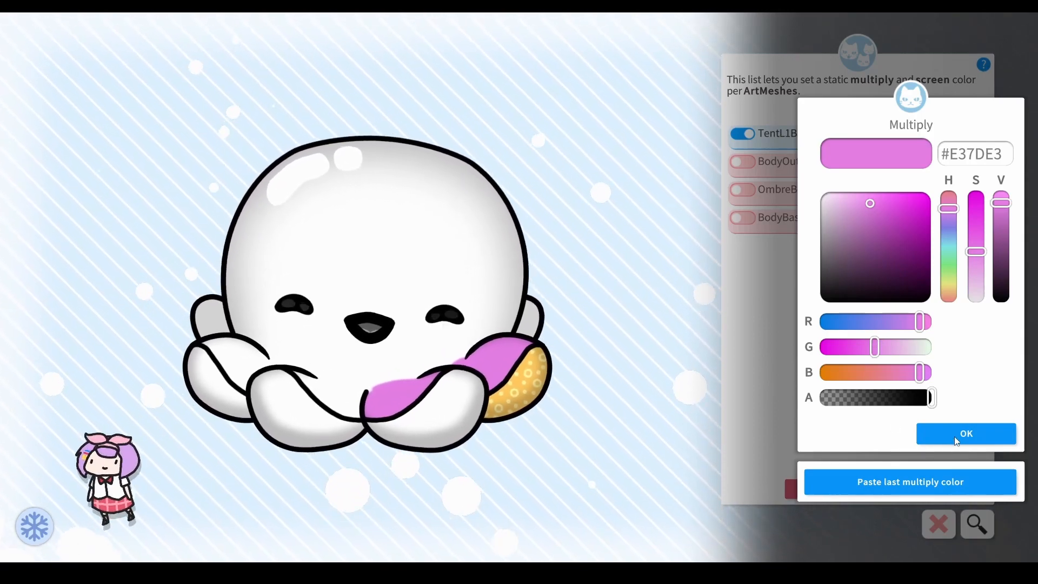
pyautogui.click(955, 436)
pyautogui.click(955, 435)
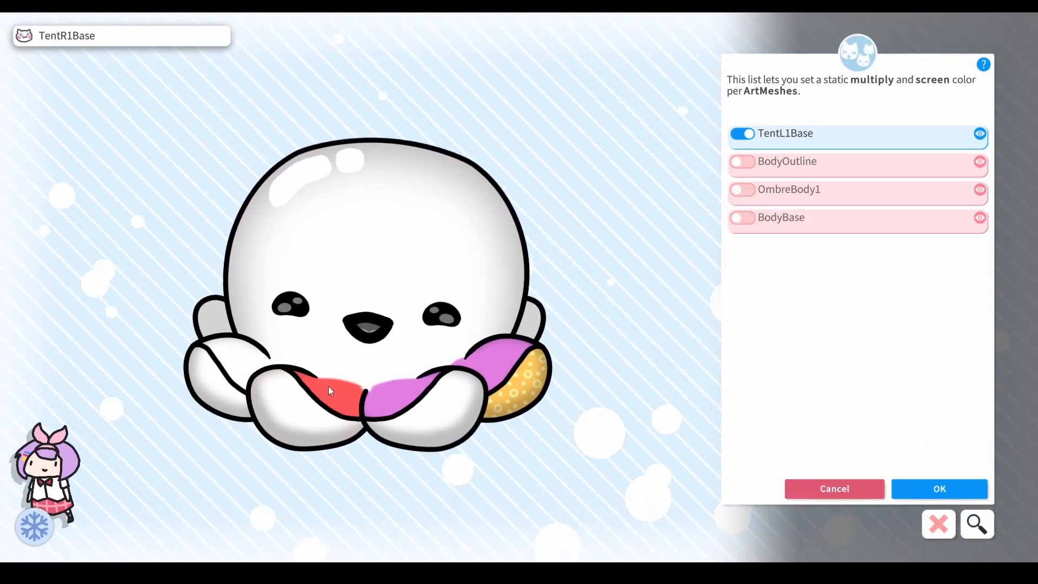
# Step: Pick the opposite inner tentacle, enable a custom color for TentR1Base and paste the last multiply color, #E37DE3
pyautogui.click(331, 388)
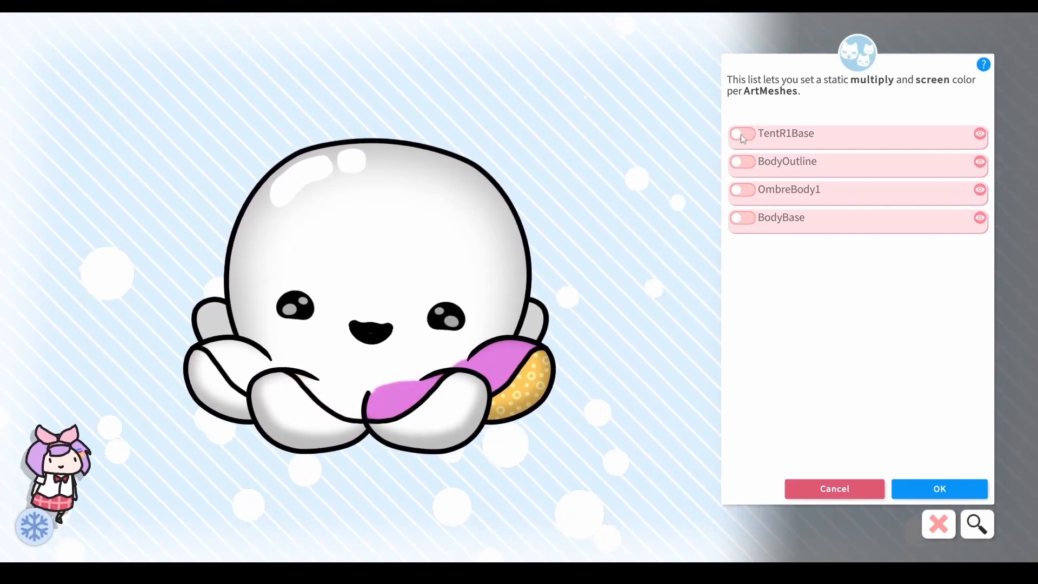
pyautogui.click(745, 134)
pyautogui.click(976, 482)
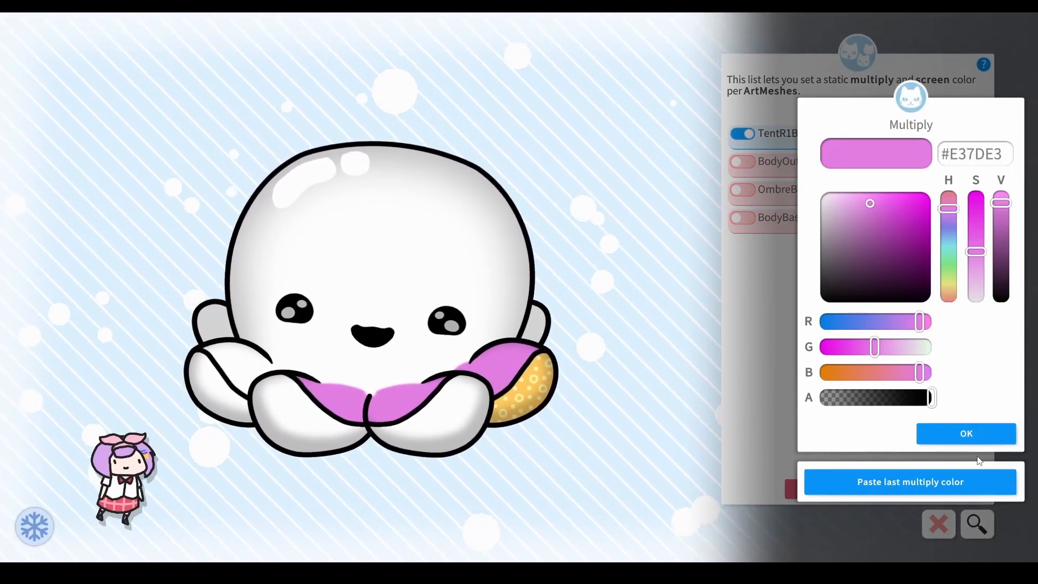
pyautogui.click(992, 433)
pyautogui.click(992, 433)
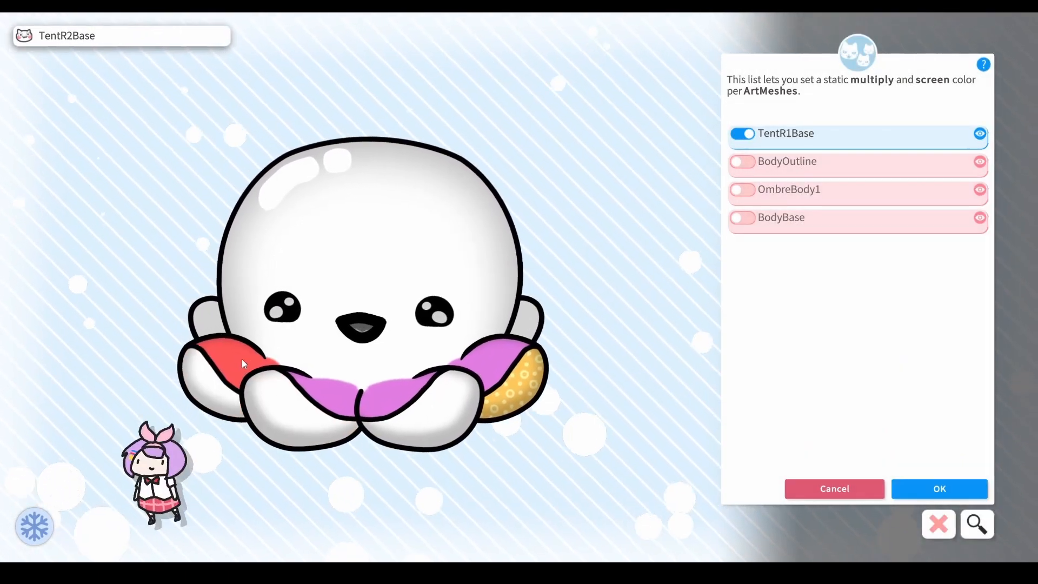
# Step: Pick the uncolored outer tentacle, enable a custom color for TentR2Base and paste the last multiply color, #E37DE3
pyautogui.click(243, 360)
pyautogui.click(742, 134)
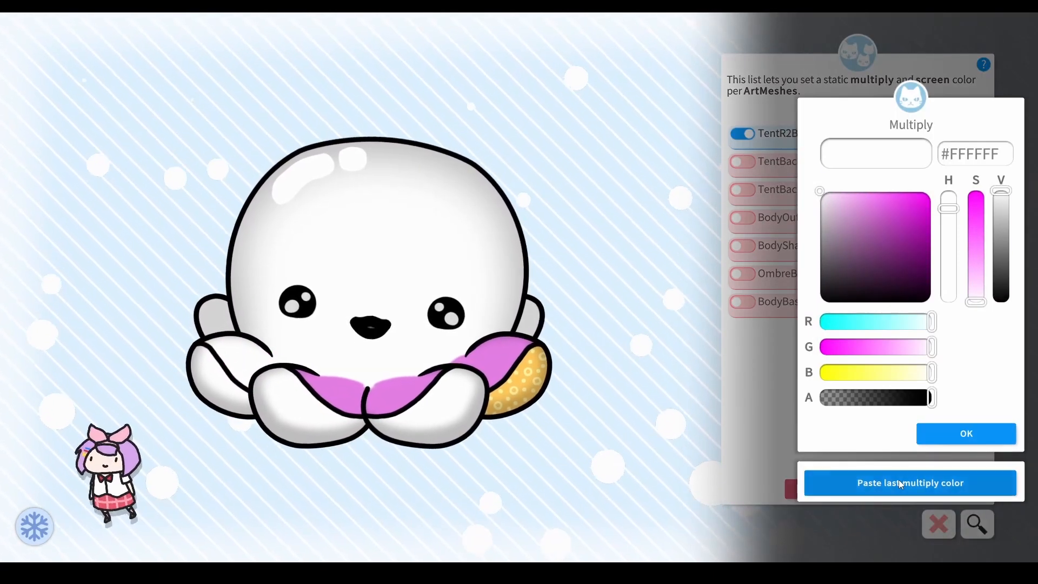
pyautogui.click(899, 481)
pyautogui.click(960, 434)
pyautogui.click(960, 431)
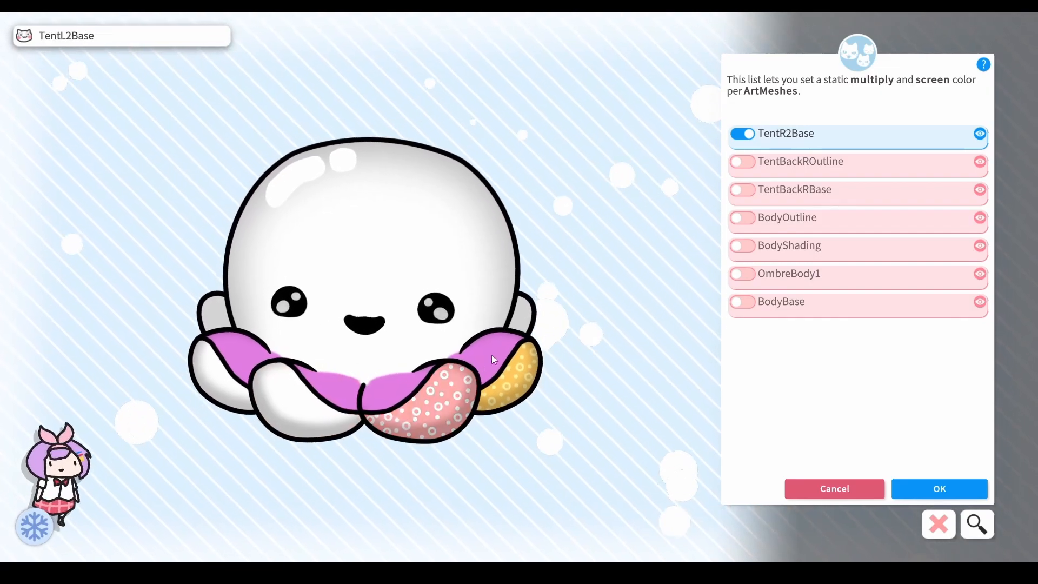
# Step: Pick the spotted outer tentacle's underside and reconfirm TentL2Bottom's multiply color #FFCA5B as the last used color
pyautogui.click(523, 362)
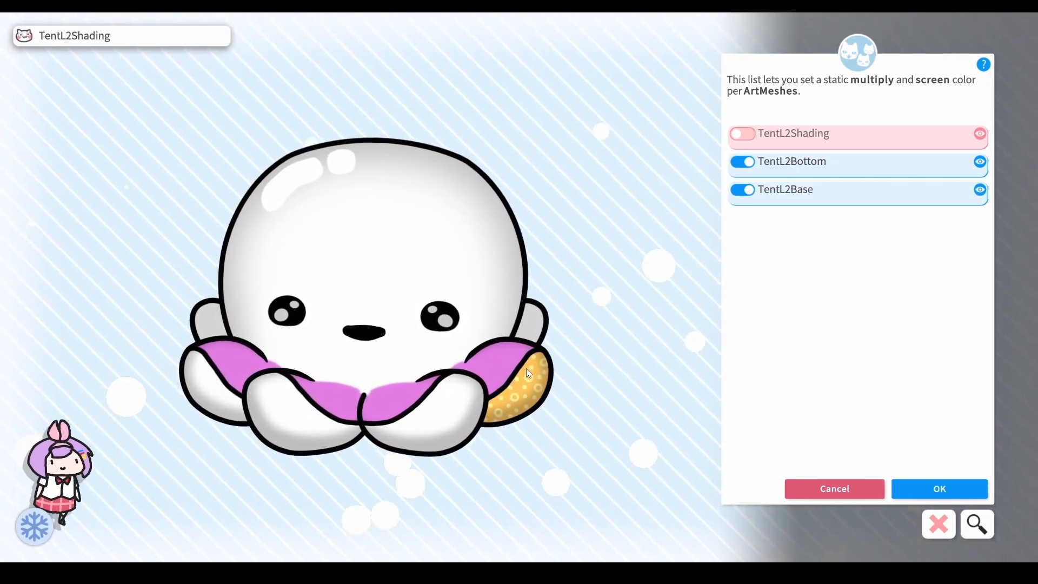
pyautogui.click(865, 193)
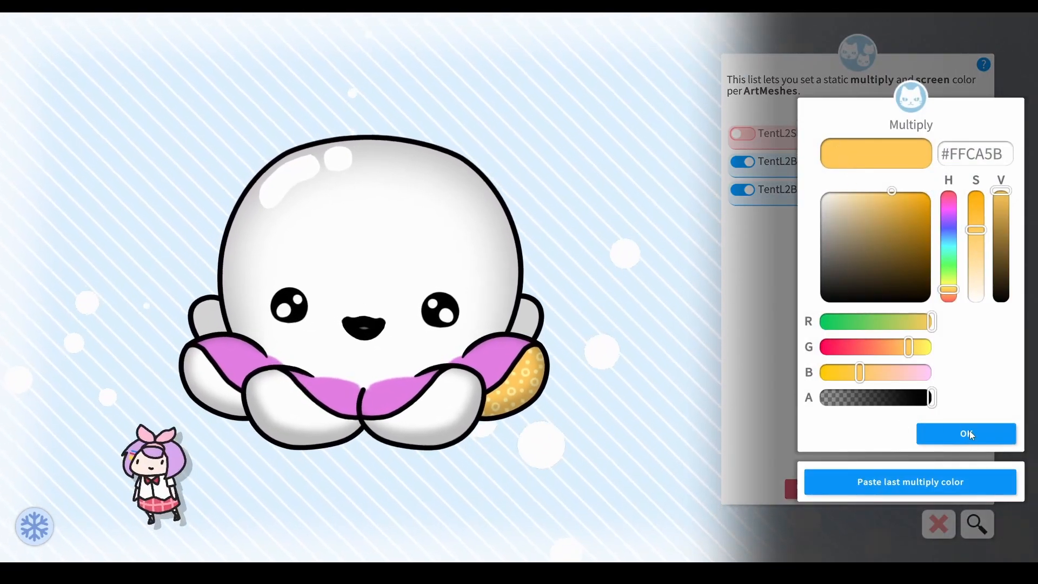
pyautogui.click(970, 432)
pyautogui.click(970, 431)
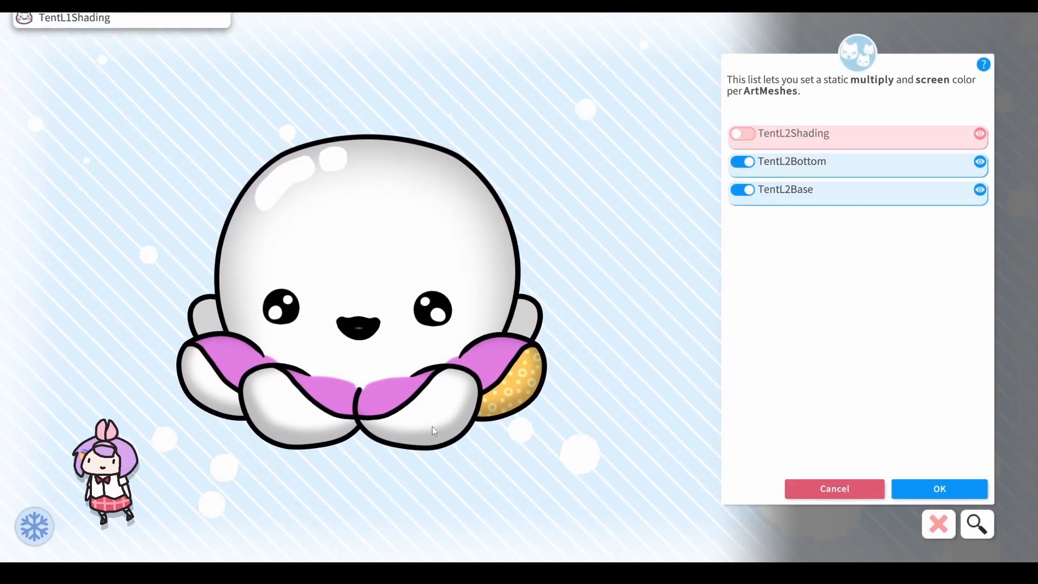
# Step: Pick the adjacent inner tentacle's white underside, enable a custom color for TentL1Bottom and paste the last multiply color, #FFCA5B
pyautogui.click(452, 386)
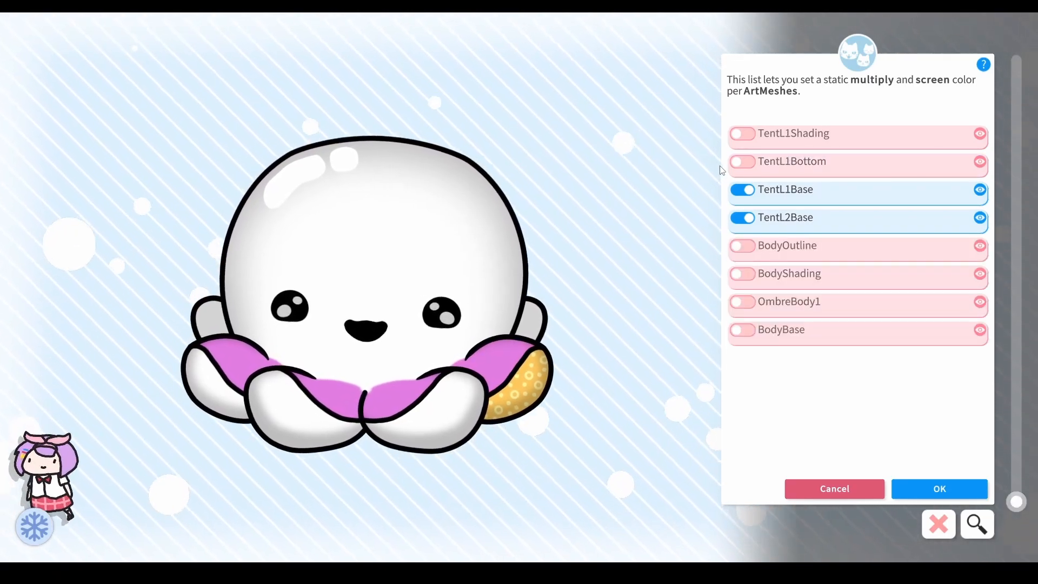
pyautogui.click(742, 161)
pyautogui.click(906, 479)
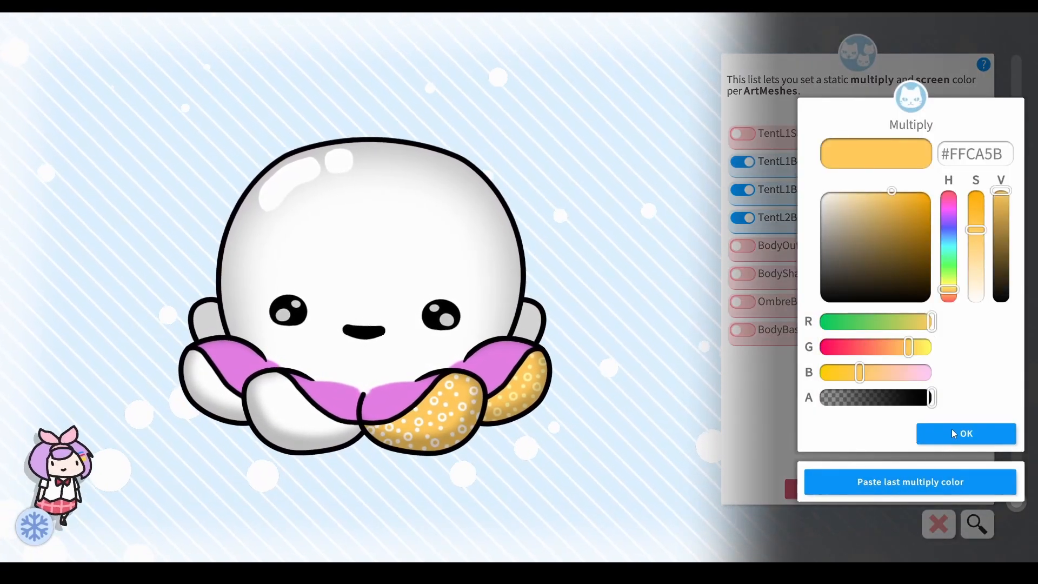
pyautogui.click(952, 429)
pyautogui.click(952, 430)
# Step: Pick the opposite inner tentacle's underside, enable a custom color for TentR1Bottom and paste the last multiply color, #FFCA5B
pyautogui.click(307, 400)
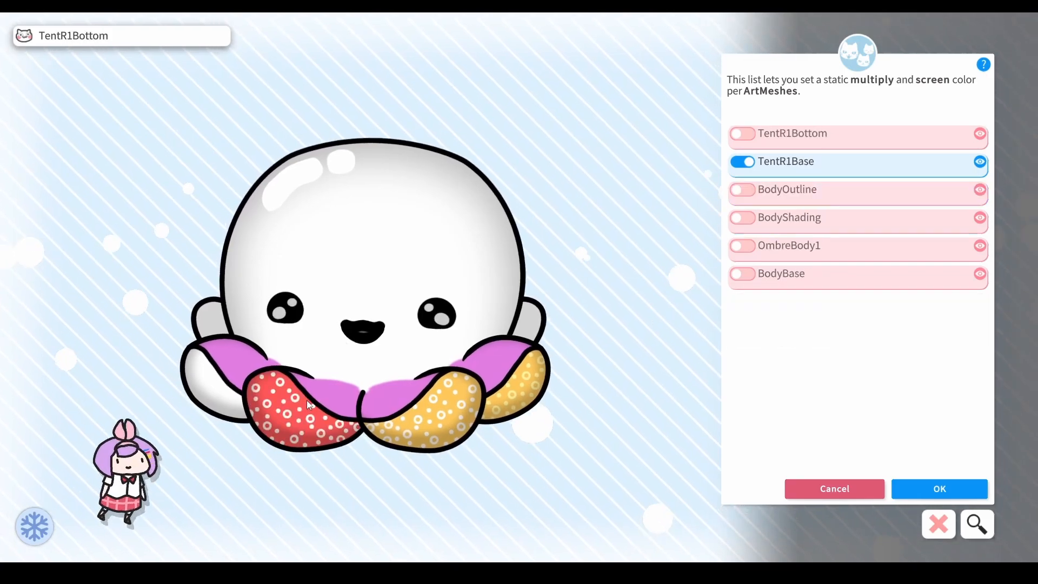
pyautogui.click(749, 134)
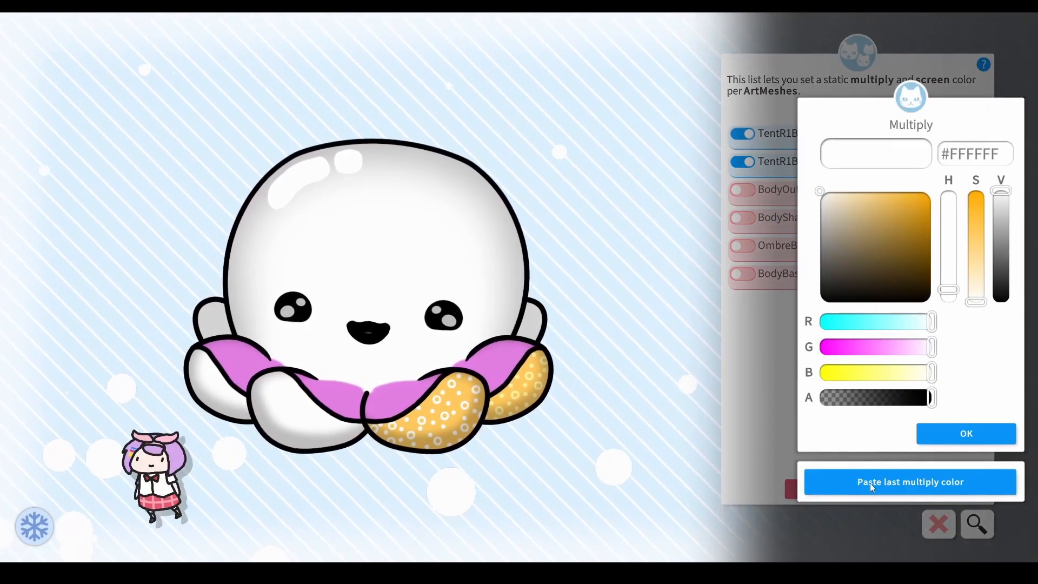
pyautogui.click(869, 485)
pyautogui.click(968, 427)
pyautogui.click(968, 431)
# Step: Pick the remaining white outer underside, enable a custom color for TentR2Bottom and paste the last multiply color, #FFCA5B
pyautogui.click(217, 389)
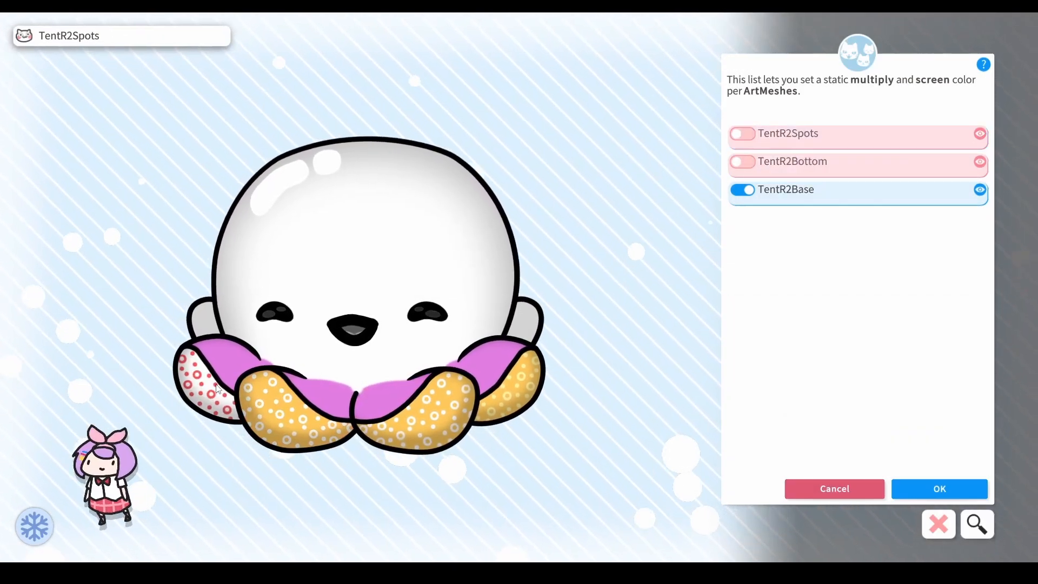
pyautogui.click(742, 162)
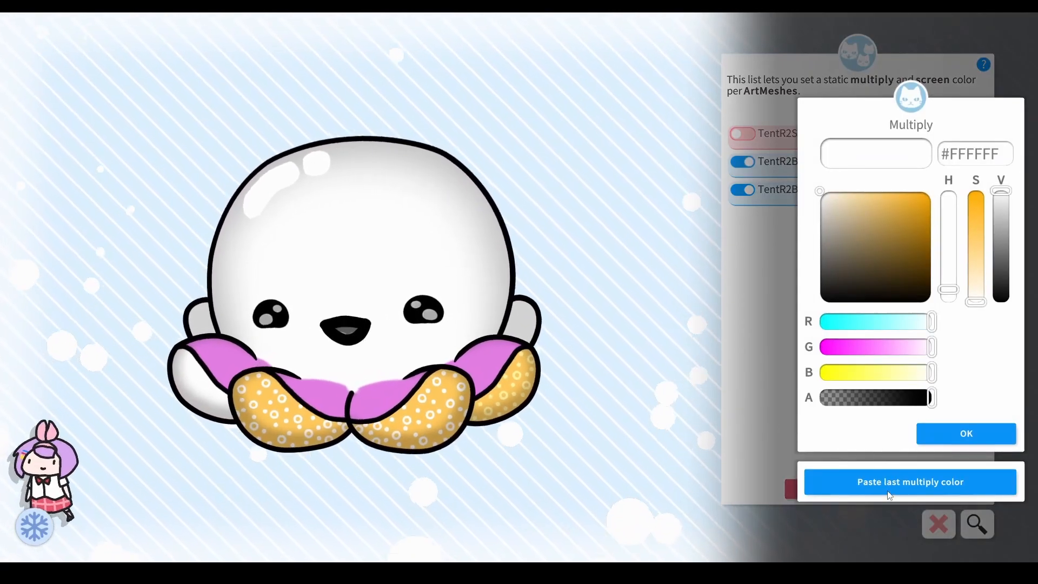
pyautogui.click(889, 494)
pyautogui.click(947, 434)
pyautogui.click(946, 435)
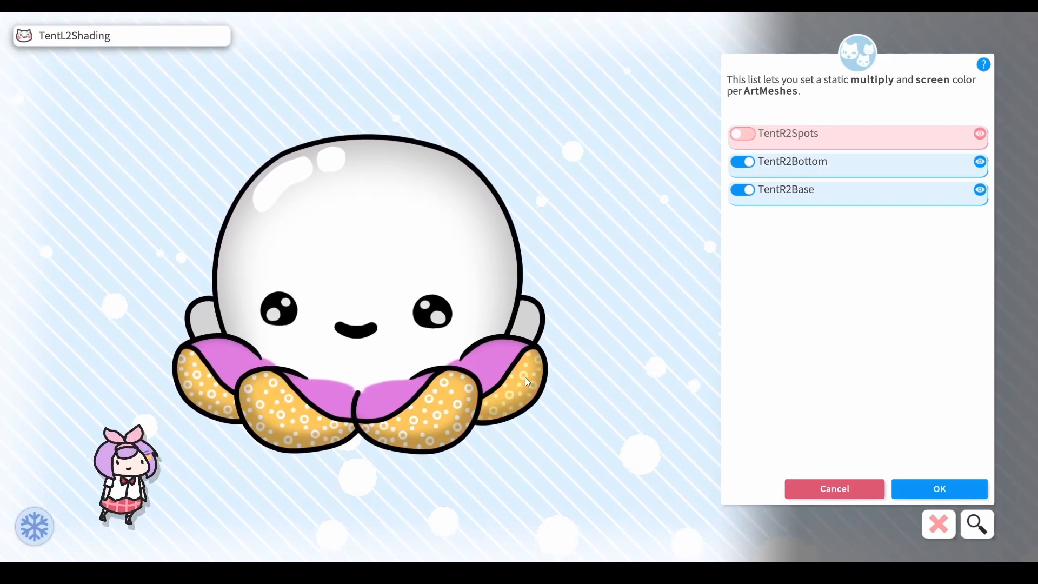
# Step: Pick the yellow-spotted outer tentacle and reconfirm TentL2Spots' multiply color #FFF4A3 as the last used color
pyautogui.click(524, 378)
pyautogui.click(793, 161)
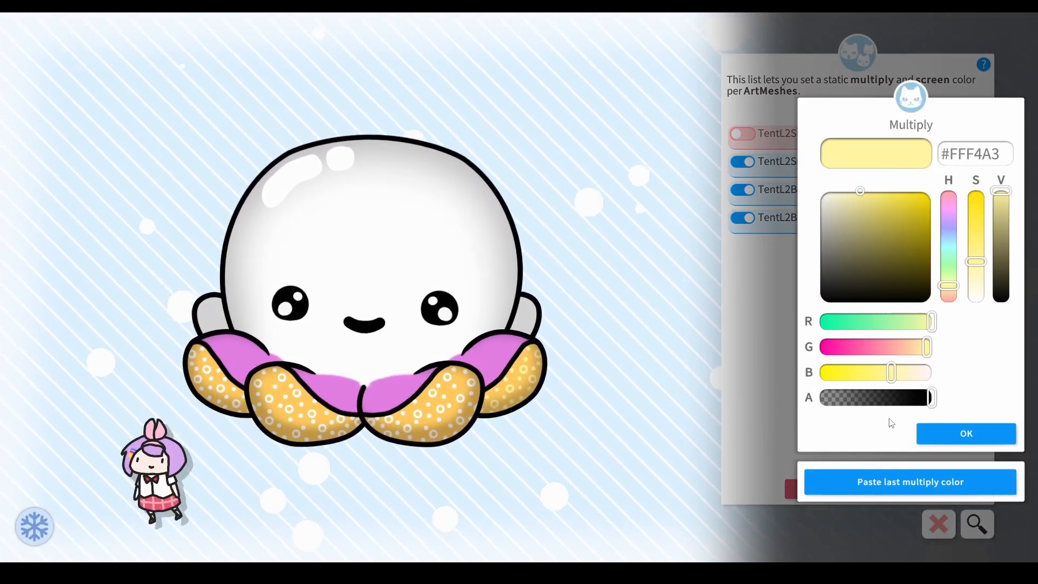
pyautogui.click(968, 432)
pyautogui.click(965, 432)
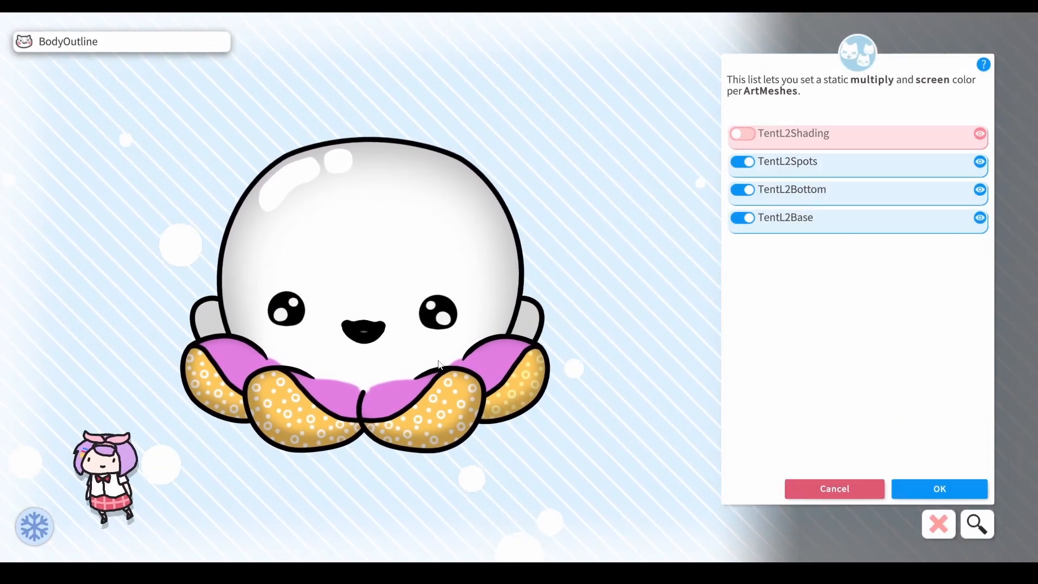
# Step: Pick the adjacent inner tentacle's white spots, enable a custom color for TentL1Spots and paste the last multiply color, #FFF4A3
pyautogui.click(446, 386)
pyautogui.click(741, 161)
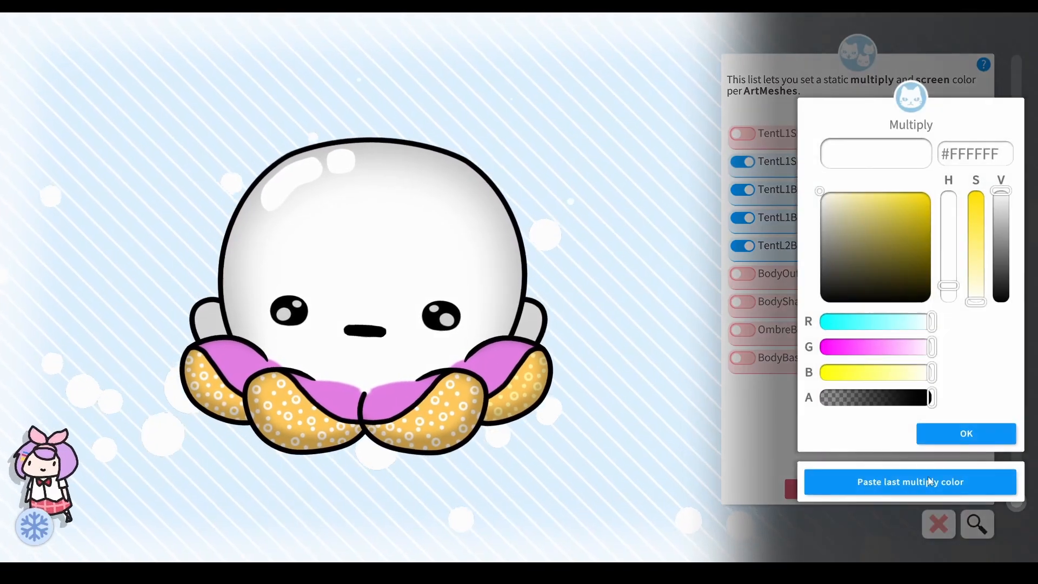
pyautogui.click(928, 476)
pyautogui.click(965, 434)
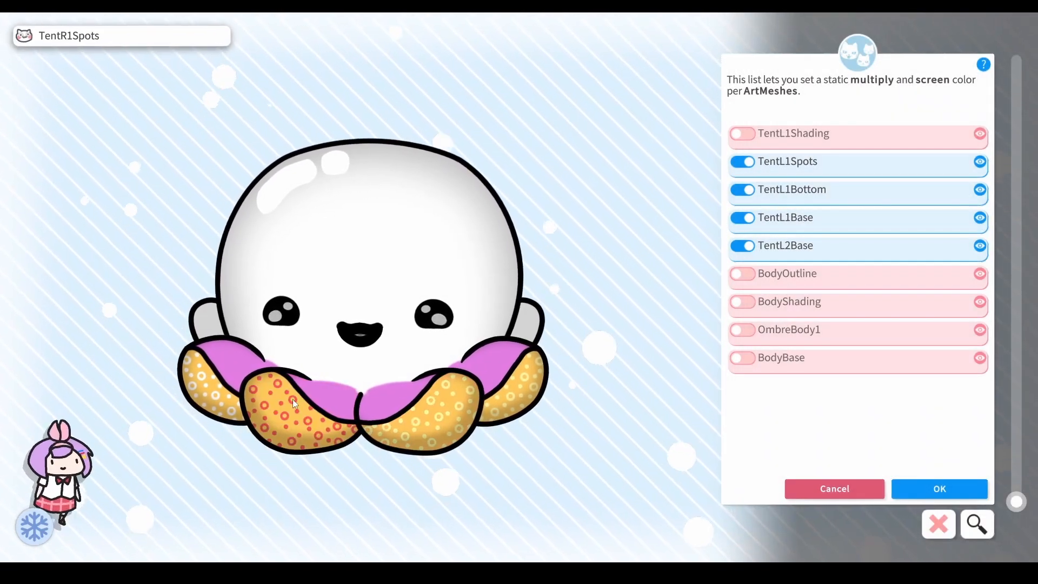
# Step: Pick the opposite inner tentacle's spots, enable a custom color for TentR1Spots and paste the last multiply color, #FFF4A3
pyautogui.click(294, 399)
pyautogui.click(743, 133)
pyautogui.click(861, 480)
pyautogui.click(980, 433)
pyautogui.click(977, 433)
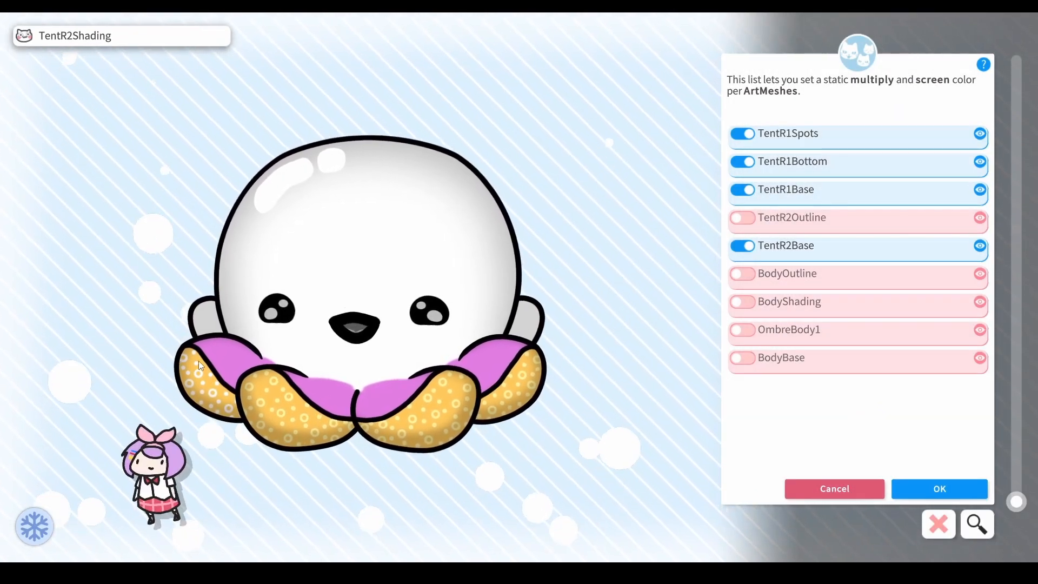
# Step: Pick the last white-spotted outer tentacle, enable a custom color for TentR2Spots and paste the last multiply color, #FFF4A3
pyautogui.click(198, 359)
pyautogui.click(743, 133)
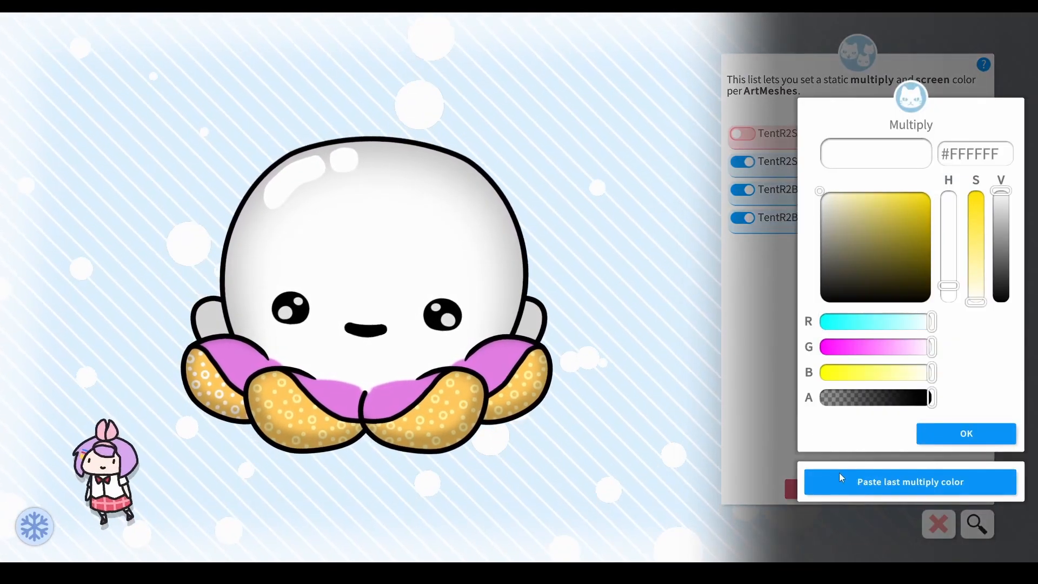
pyautogui.click(840, 473)
pyautogui.click(971, 434)
pyautogui.click(970, 433)
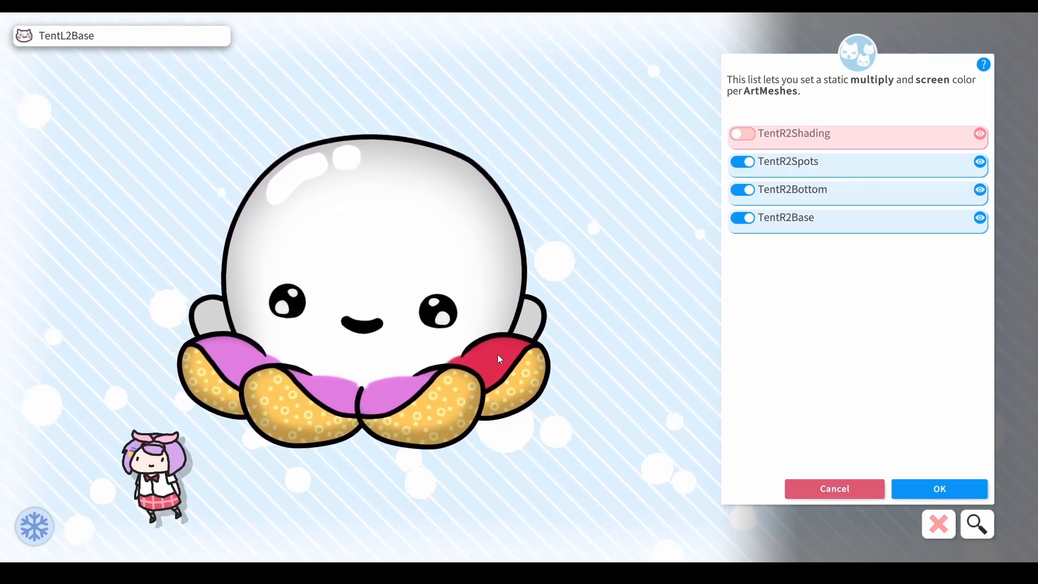
# Step: Pick the pink outer tentacle and reconfirm TentL2Base's multiply color #E37DE3 as the last used color
pyautogui.click(499, 355)
pyautogui.click(828, 135)
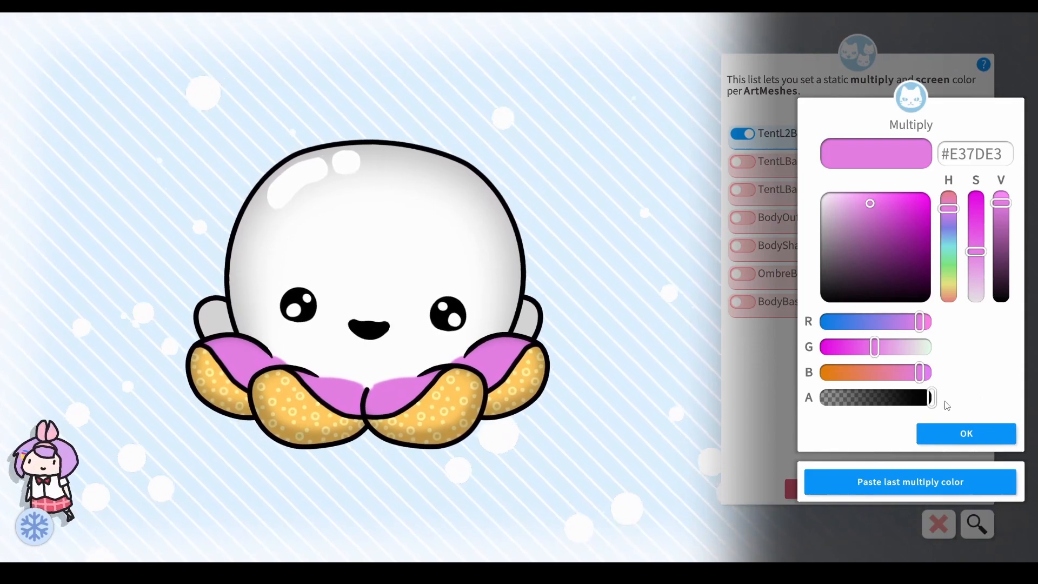
pyautogui.click(978, 436)
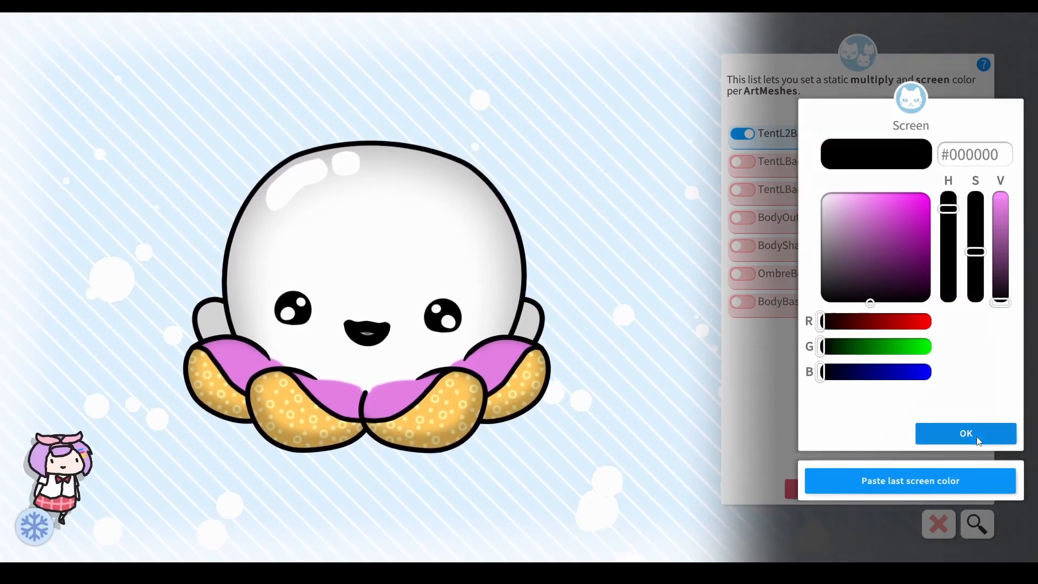
pyautogui.click(976, 436)
# Step: Pick the back tentacle behind TentL2Base, enable a custom color for TentLBackBase, paste the last multiply color and darken it to #C479C4
pyautogui.click(521, 322)
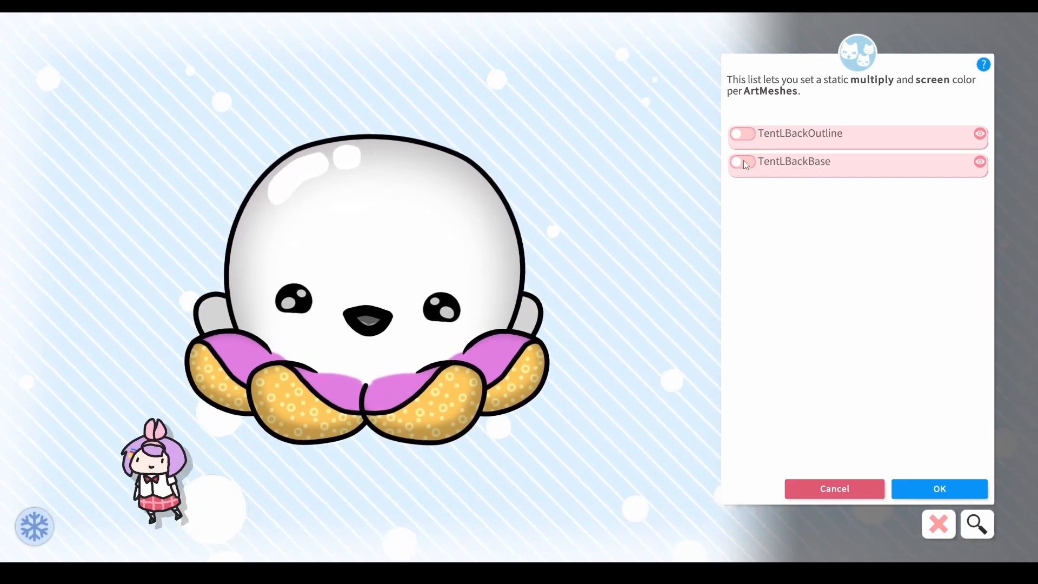
pyautogui.click(744, 161)
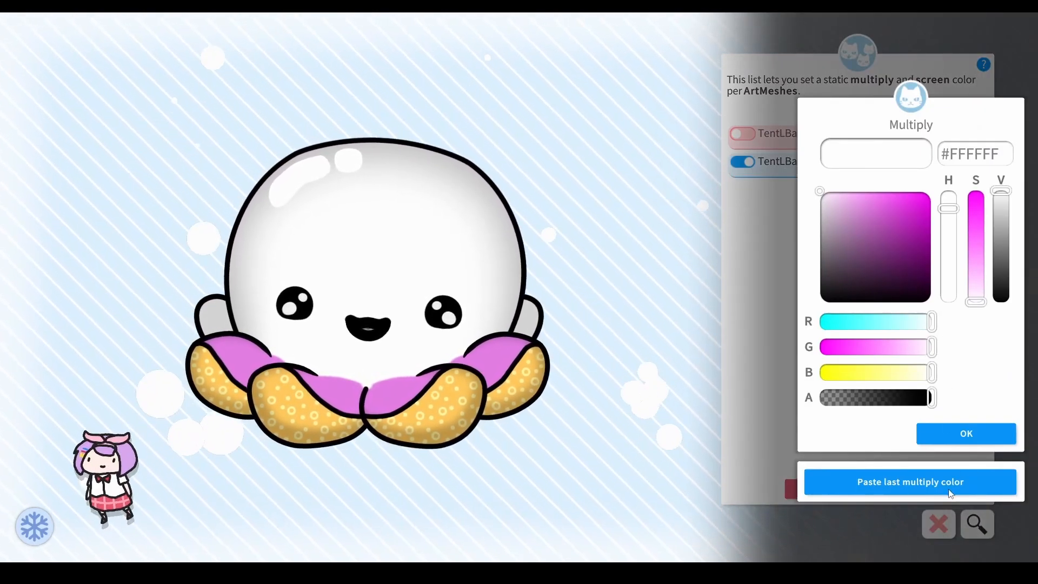
pyautogui.click(950, 494)
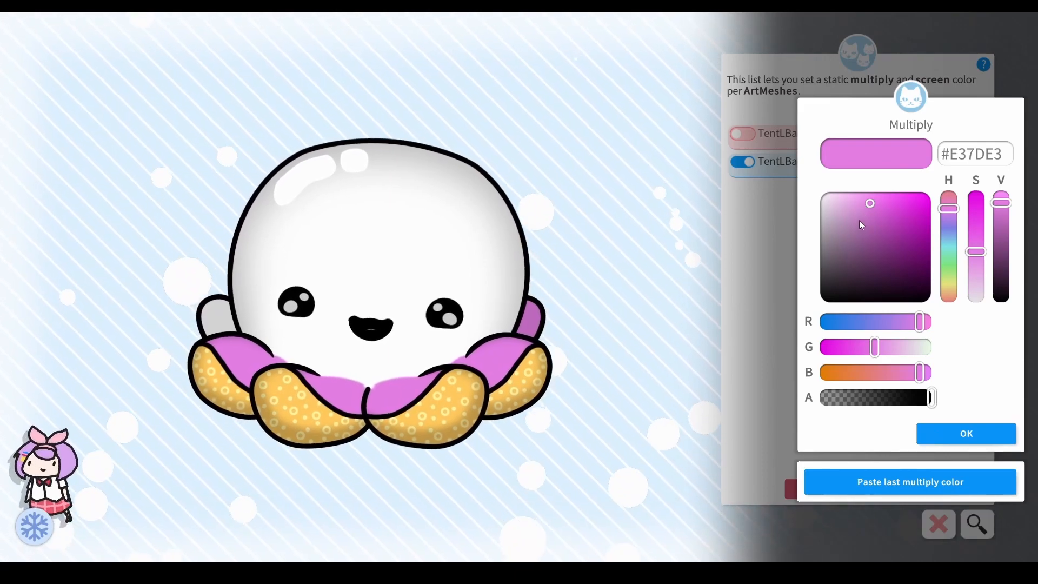
pyautogui.click(863, 217)
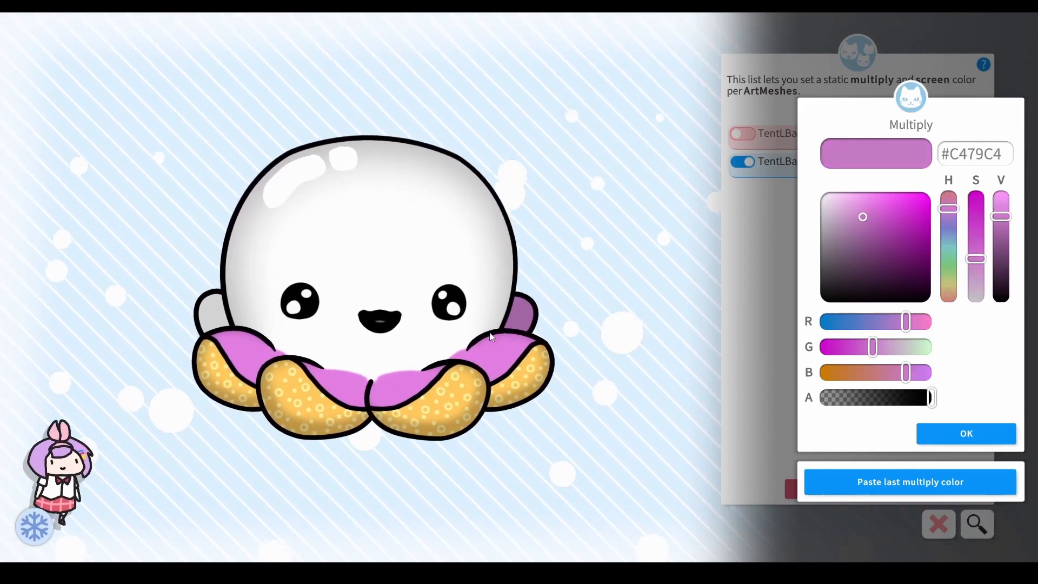
pyautogui.click(958, 433)
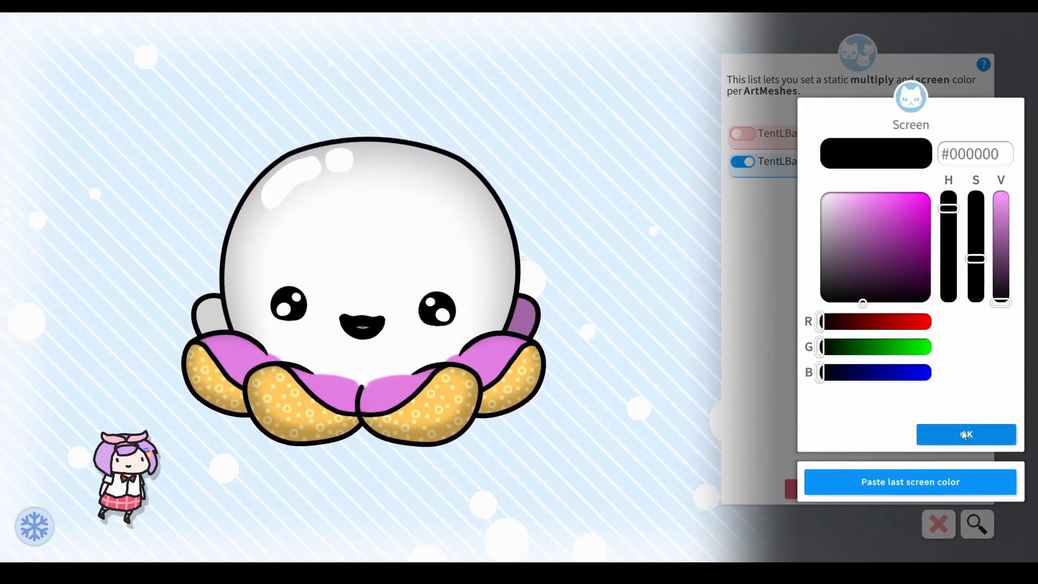
pyautogui.click(962, 433)
# Step: Pick the opposite gray back tentacle, enable a custom color for TentBackRBase and paste the last multiply color, #C479C4
pyautogui.click(744, 165)
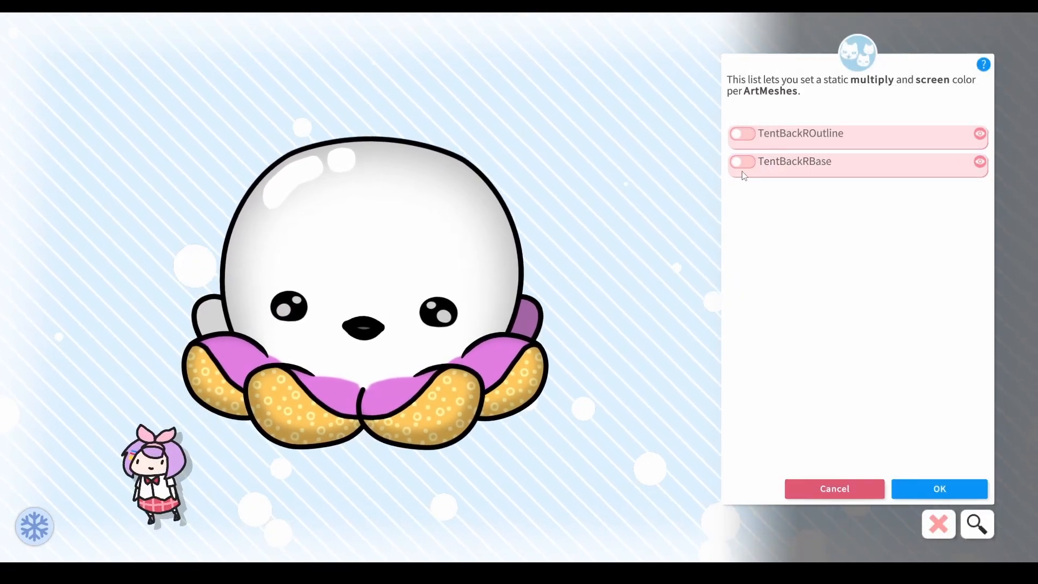
pyautogui.click(741, 163)
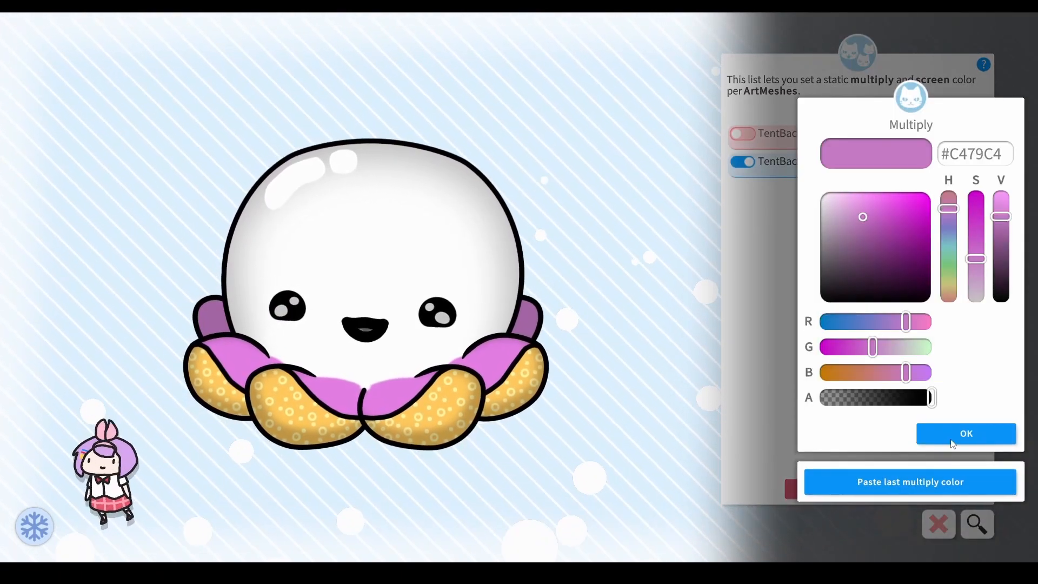
pyautogui.click(953, 441)
pyautogui.click(957, 434)
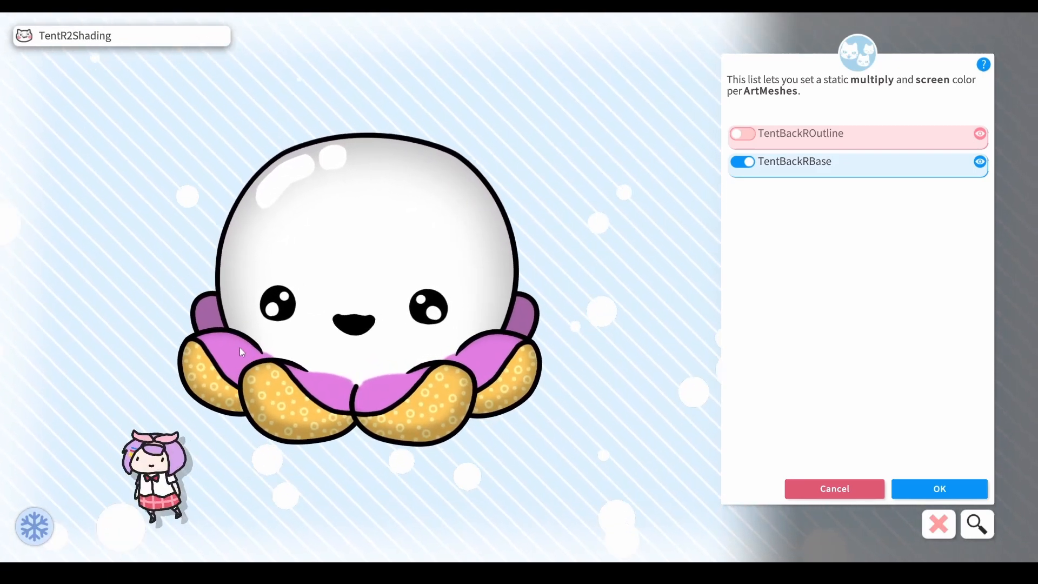
# Step: Pick the pink outer tentacle in front of TentBackRBase and reconfirm TentR2Base's multiply color #E37DE3 as the last used color
pyautogui.click(242, 352)
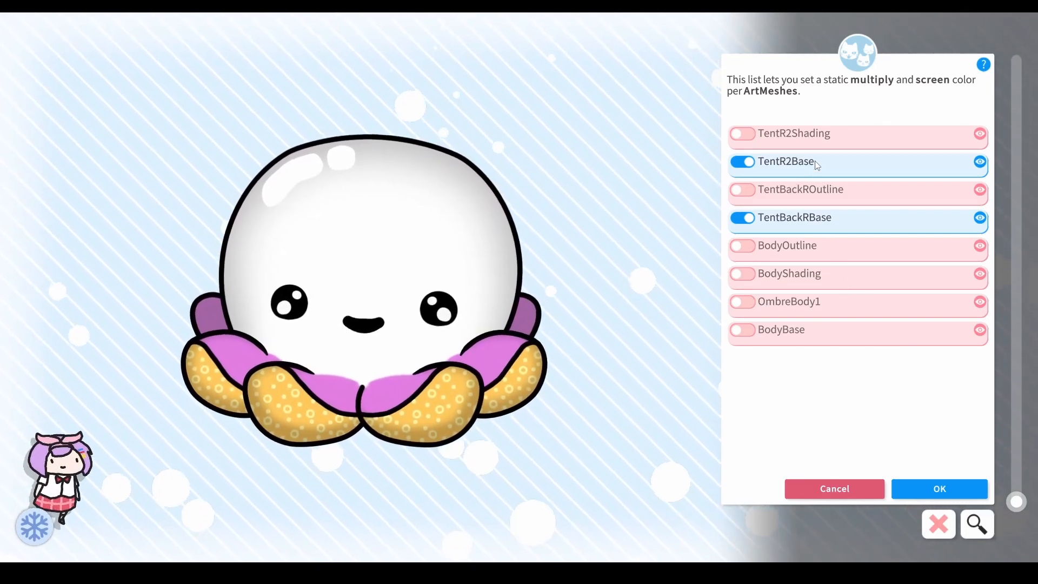
pyautogui.click(817, 165)
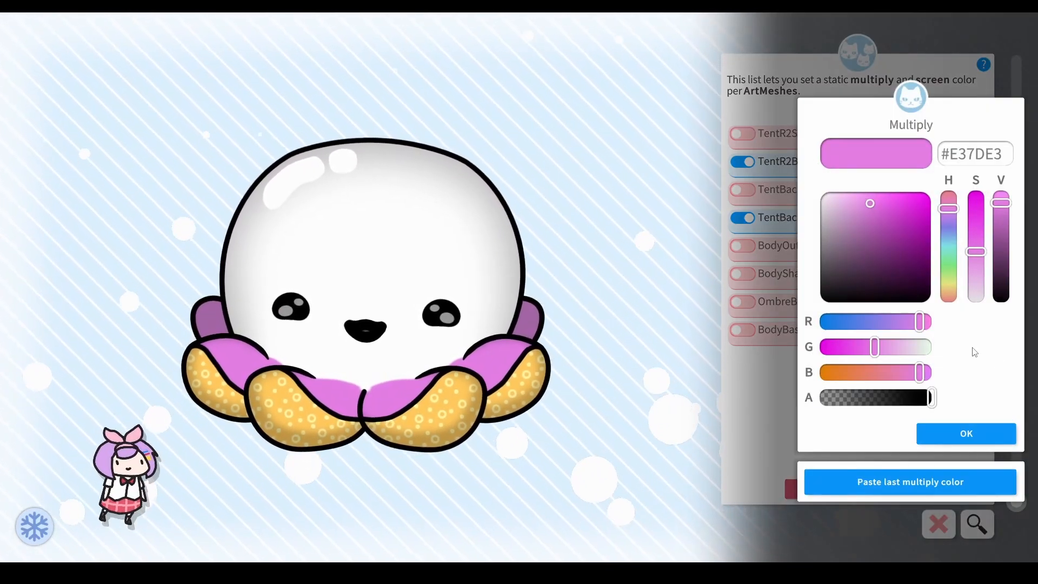
pyautogui.click(973, 434)
pyautogui.click(974, 436)
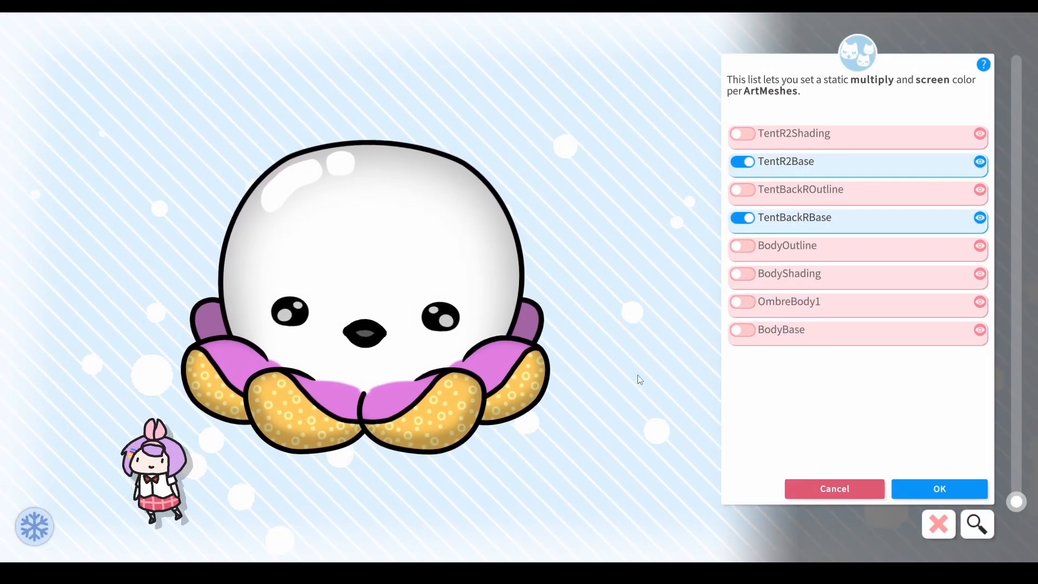
# Step: Pick the lower body, flash OmbreBody1 to identify it, then enable its custom color with the last multiply color #E37DE3 and the default screen color
pyautogui.click(411, 360)
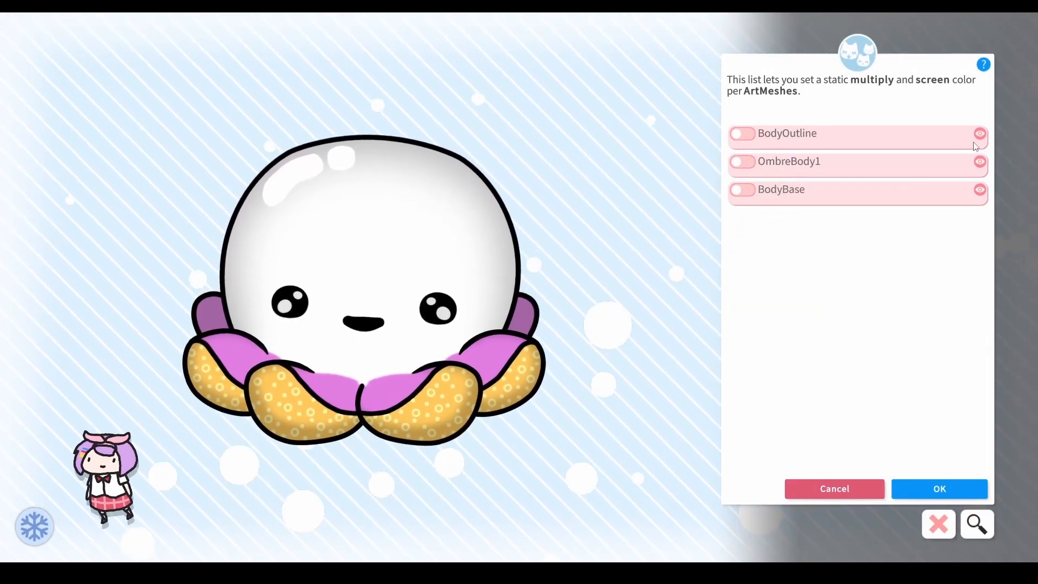
pyautogui.click(983, 161)
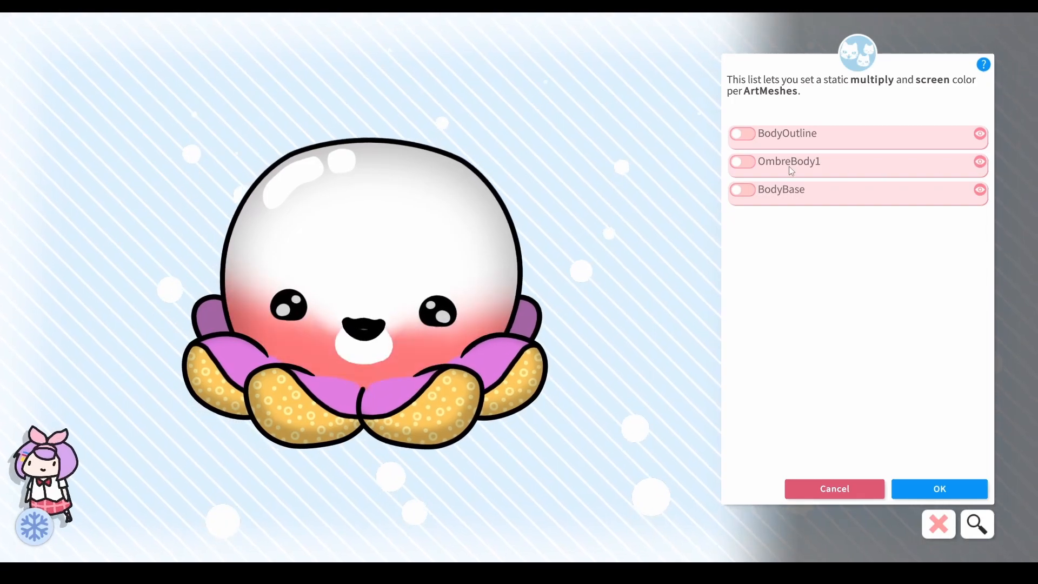
pyautogui.click(738, 161)
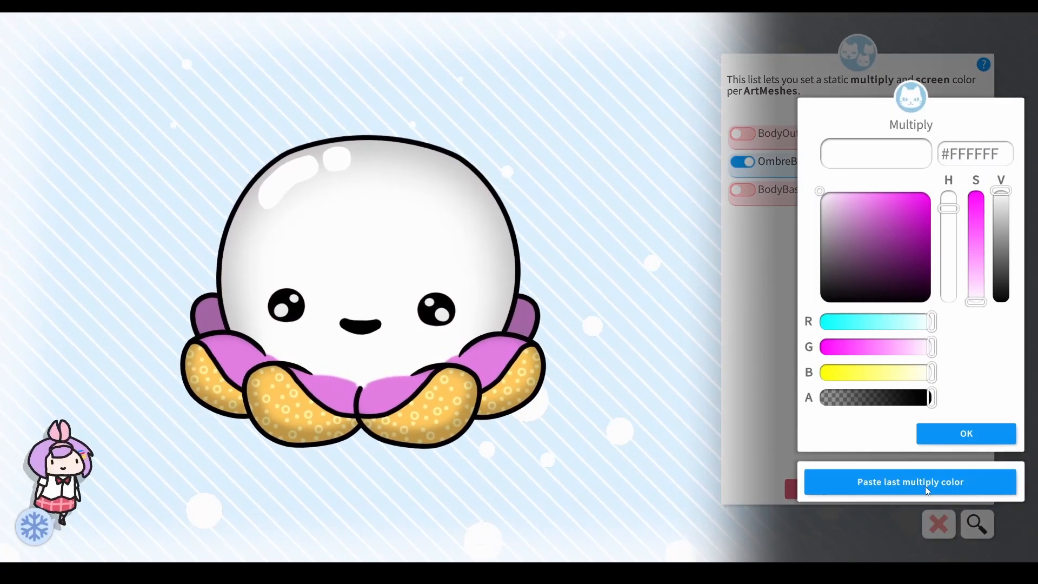
pyautogui.click(914, 482)
pyautogui.click(953, 430)
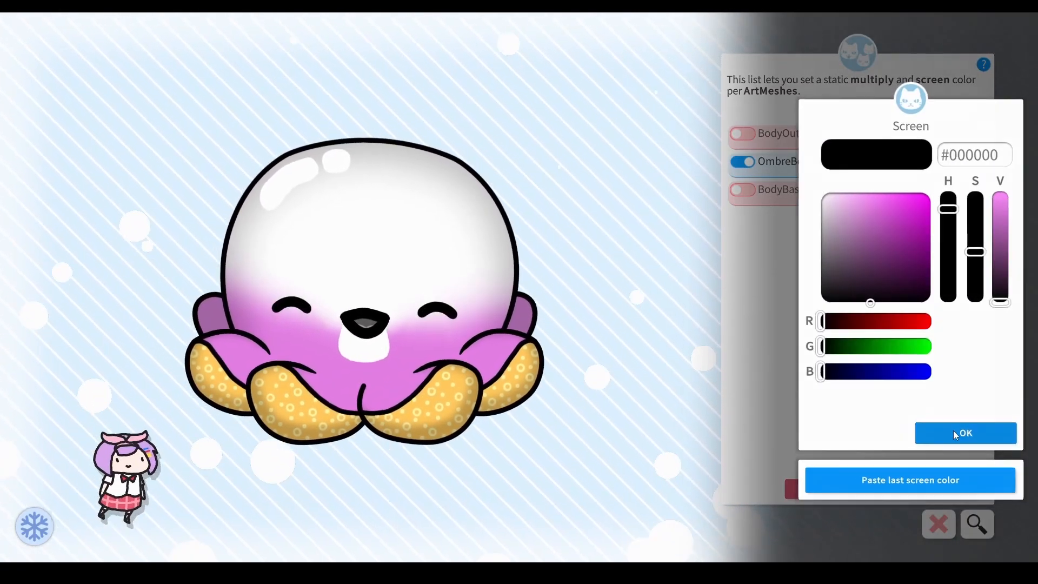
pyautogui.click(955, 435)
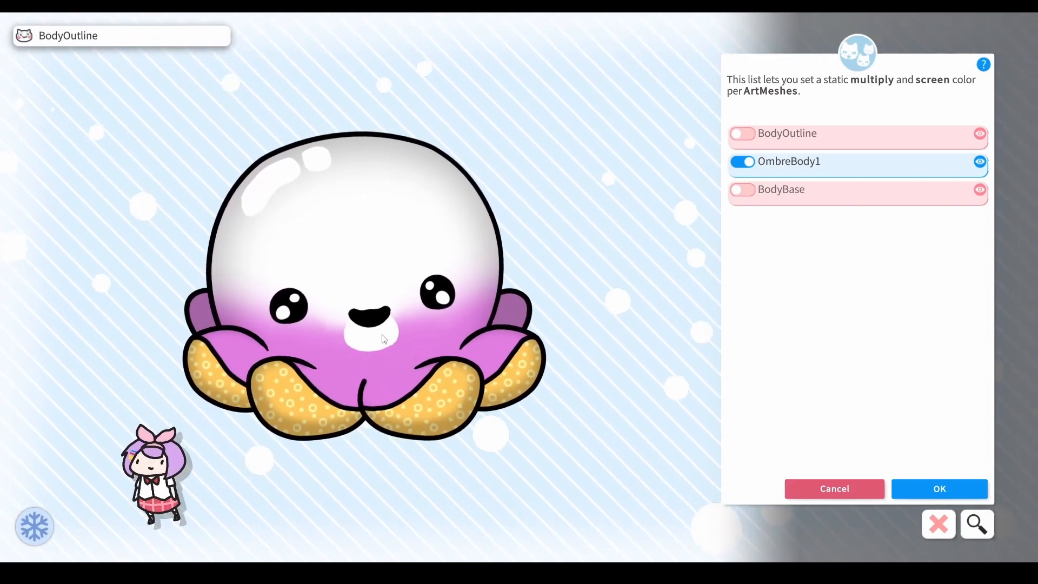
# Step: Pick the white patch below the mouth, enable a custom color for LowerLip and paste the last multiply color #E37DE3
pyautogui.click(364, 352)
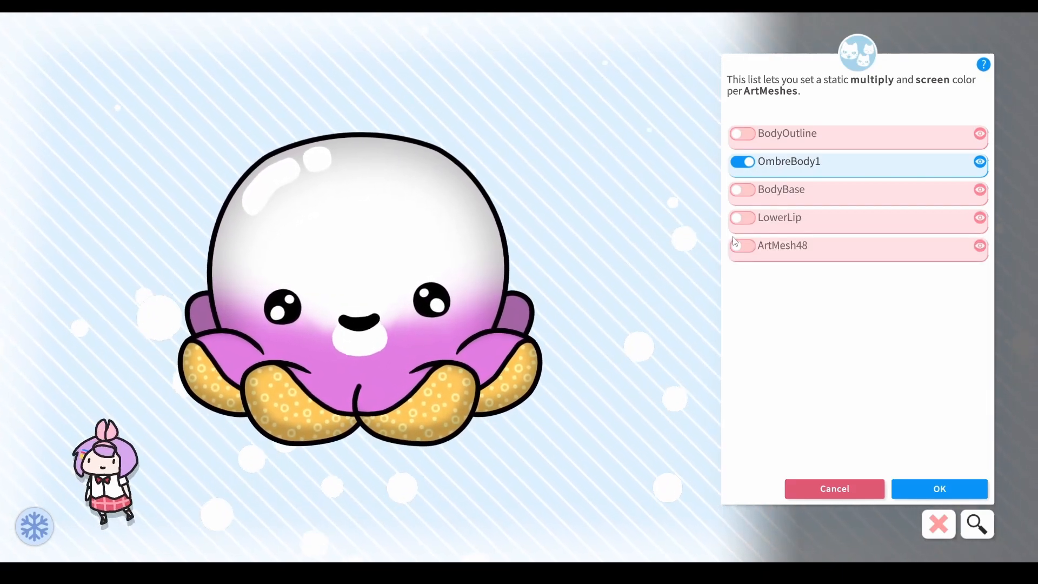
pyautogui.click(743, 218)
pyautogui.click(935, 476)
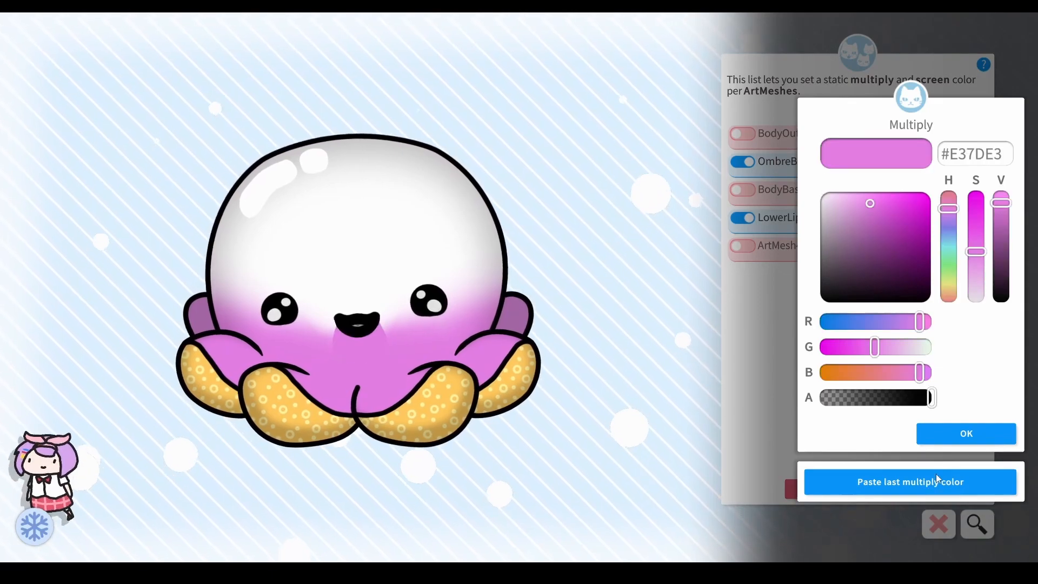
pyautogui.click(952, 428)
pyautogui.click(954, 433)
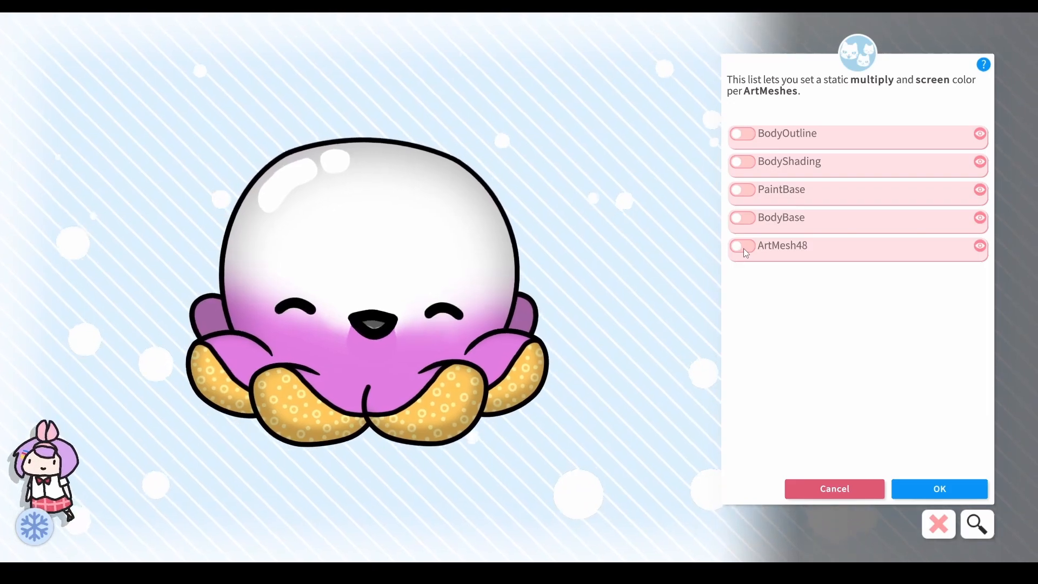
# Step: Enable a custom color for ArtMesh48, the upper body ombre, and set its multiply color to deep blue #222AD5
pyautogui.click(751, 246)
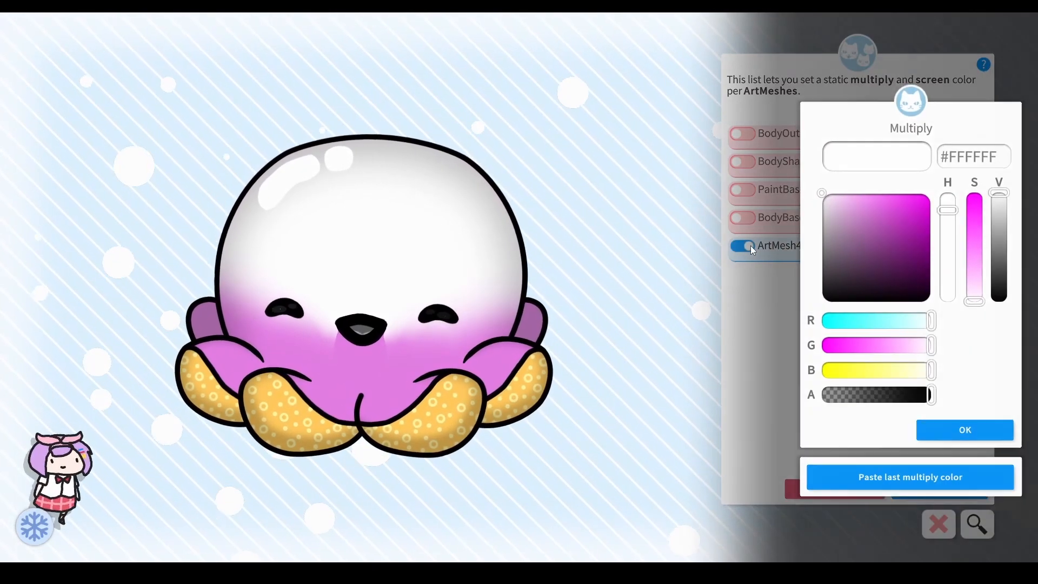
pyautogui.click(912, 487)
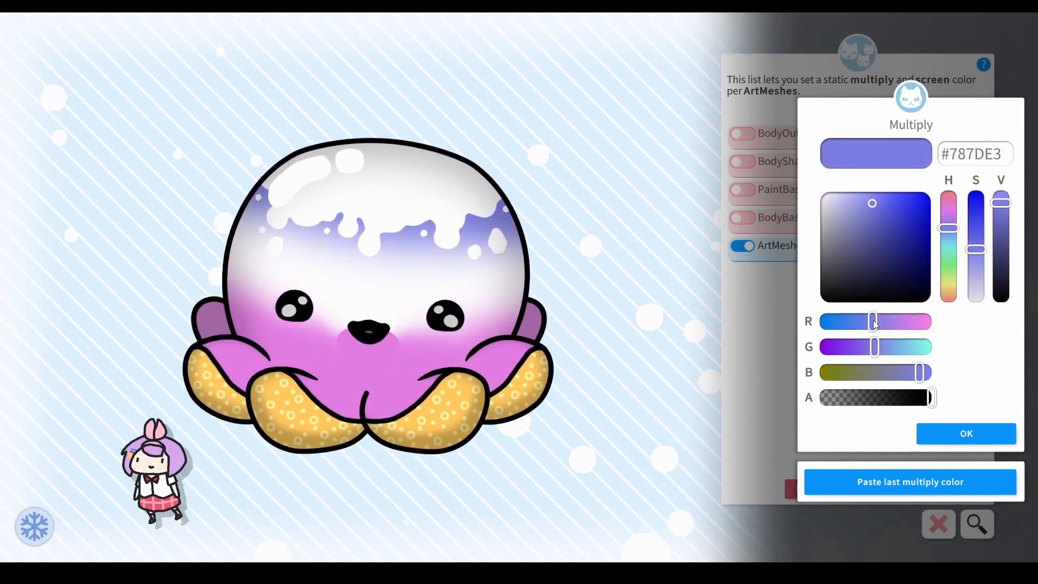
pyautogui.click(910, 216)
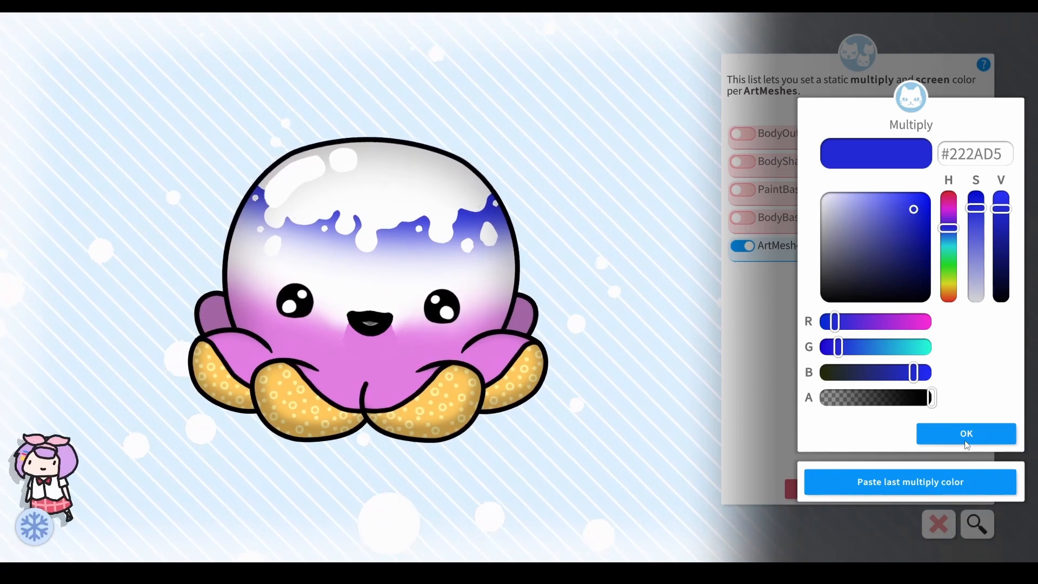
pyautogui.click(962, 431)
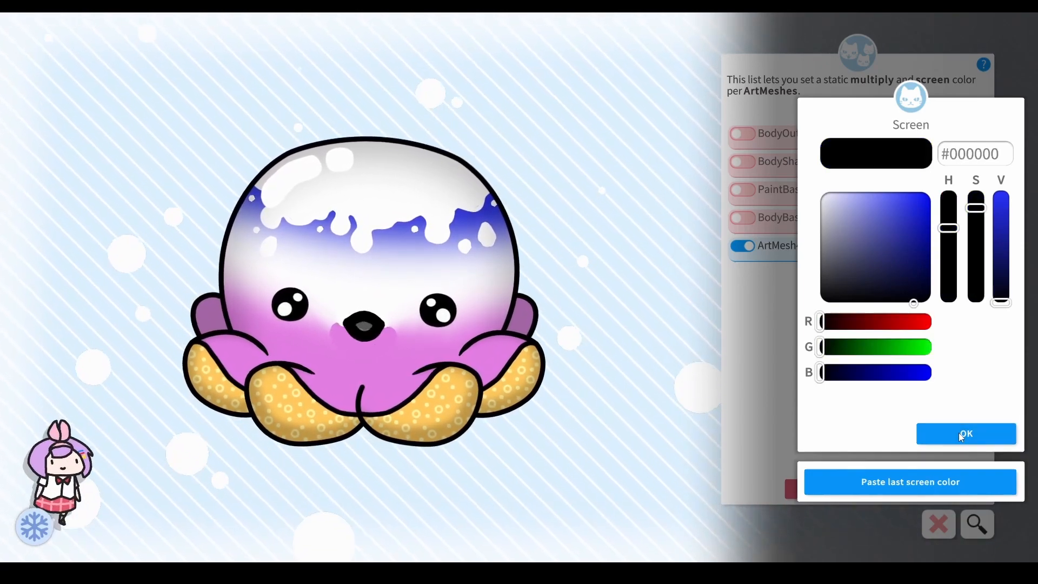
pyautogui.click(959, 430)
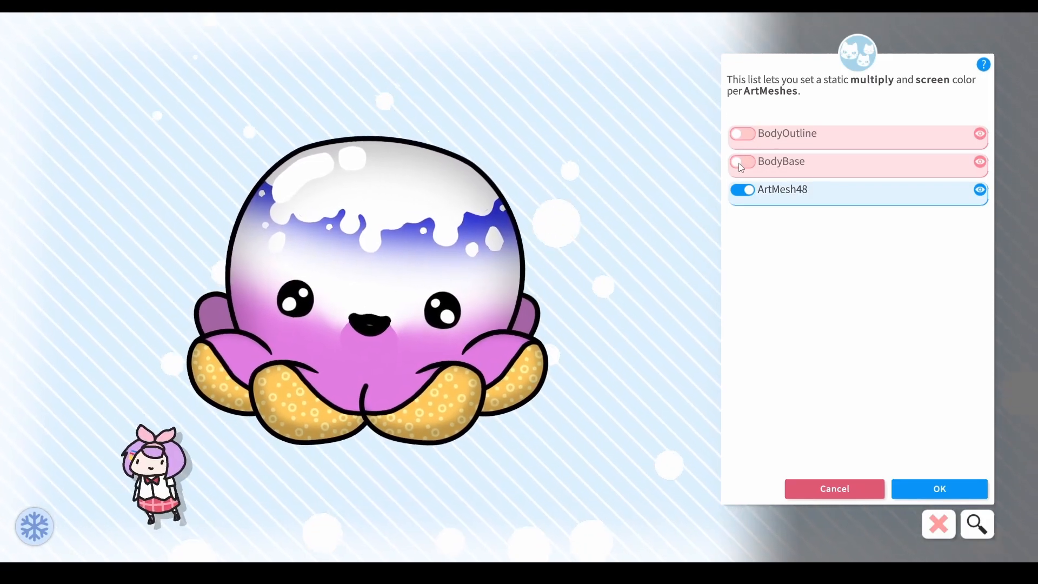
# Step: Enable a custom color for BodyBase and set its multiply color to lavender #B79AFF, keeping the default screen color
pyautogui.click(760, 162)
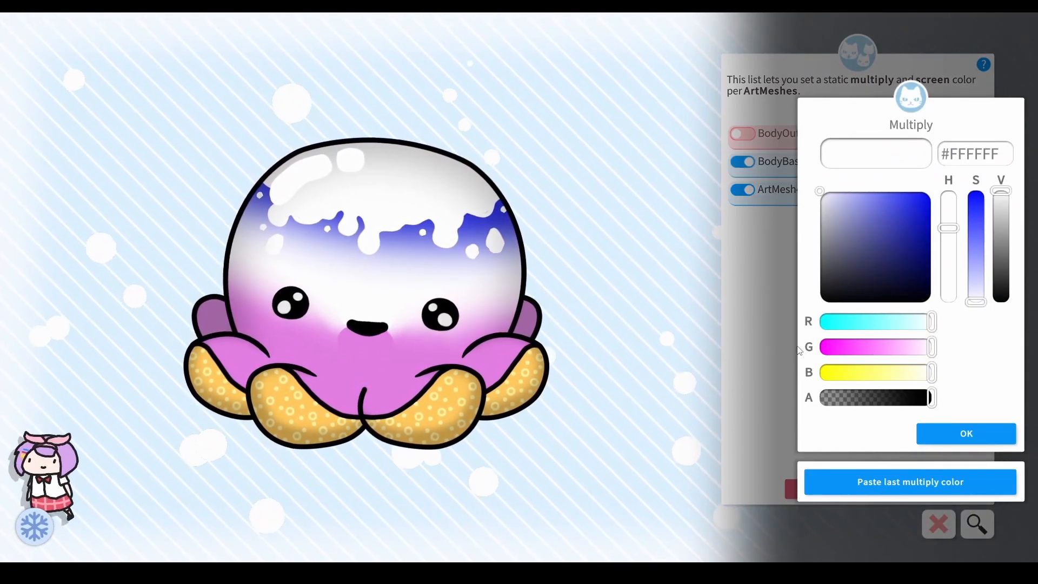
pyautogui.moveTo(884, 343); pyautogui.dragTo(904, 320)
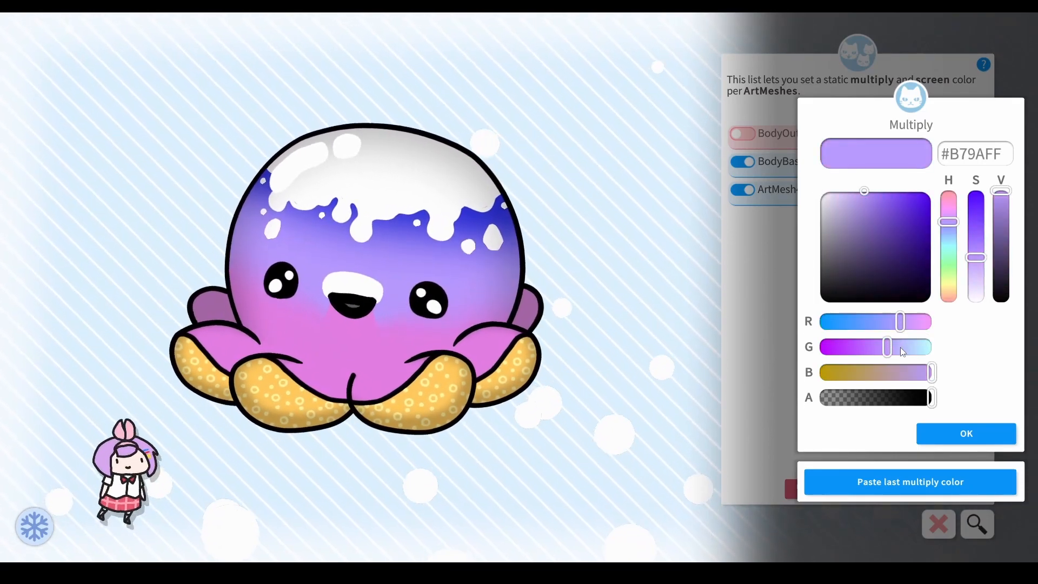
pyautogui.click(946, 431)
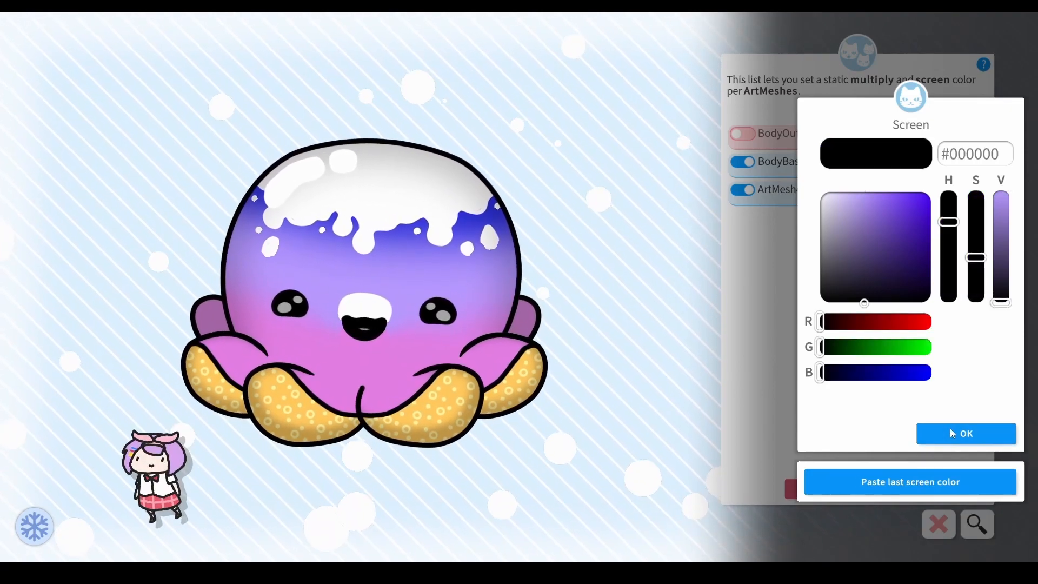
pyautogui.click(952, 431)
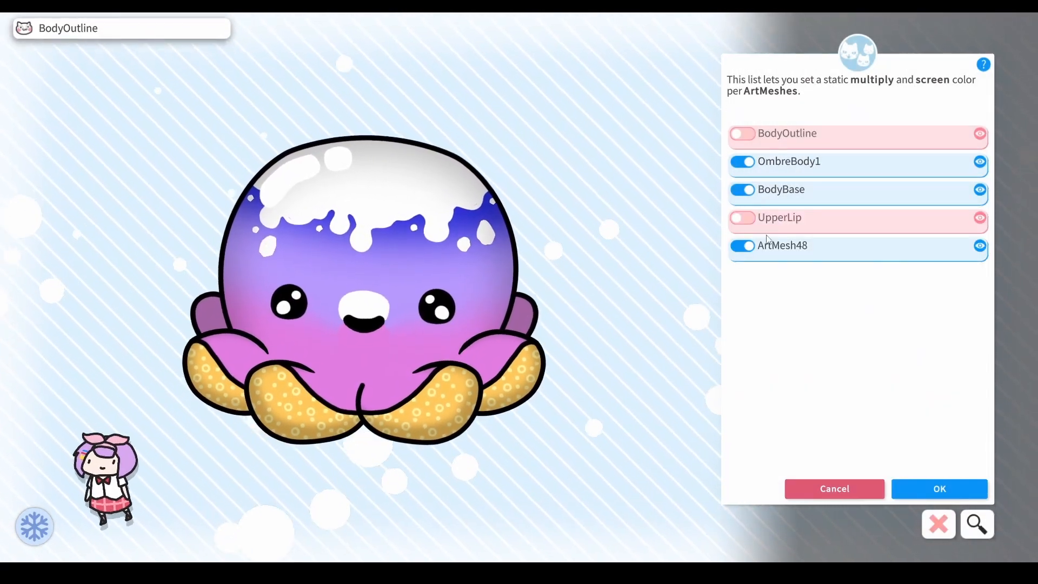
# Step: Enable a custom color for UpperLip and paste the last multiply color #B79AFF to match the body base
pyautogui.click(744, 218)
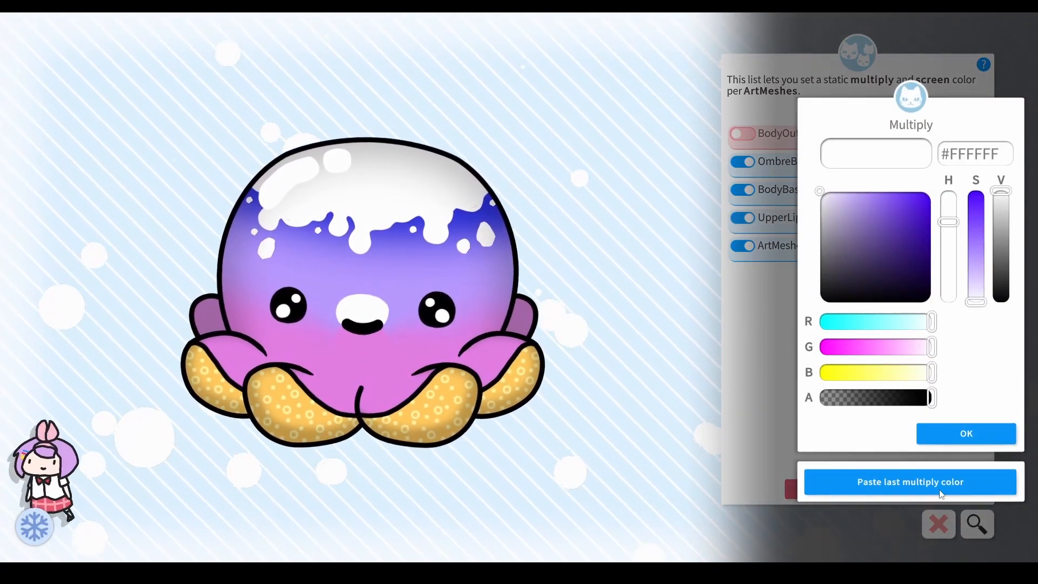
pyautogui.click(941, 494)
pyautogui.click(952, 436)
pyautogui.click(952, 435)
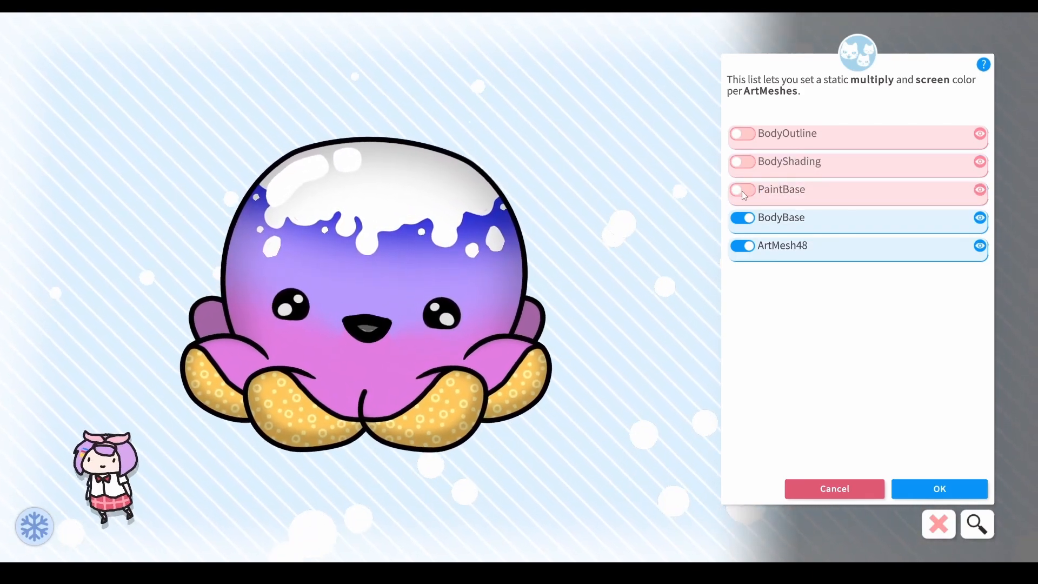
# Step: Enable a custom color for PaintBase, the dripping paint on the head, and set its multiply color to light cyan #69FFFF
pyautogui.click(743, 191)
pyautogui.moveTo(930, 321); pyautogui.dragTo(836, 324)
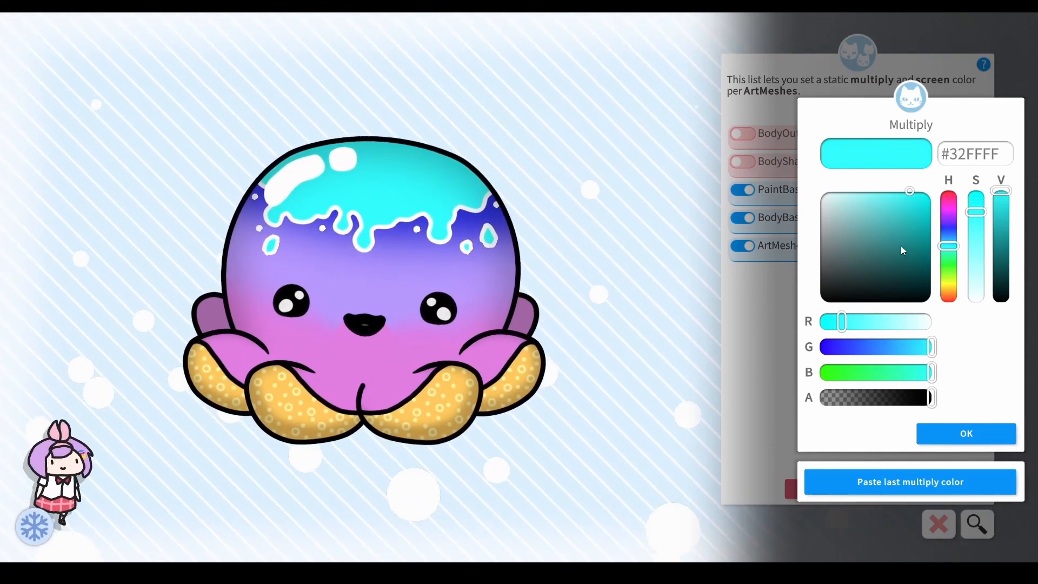
pyautogui.moveTo(906, 252); pyautogui.dragTo(878, 187)
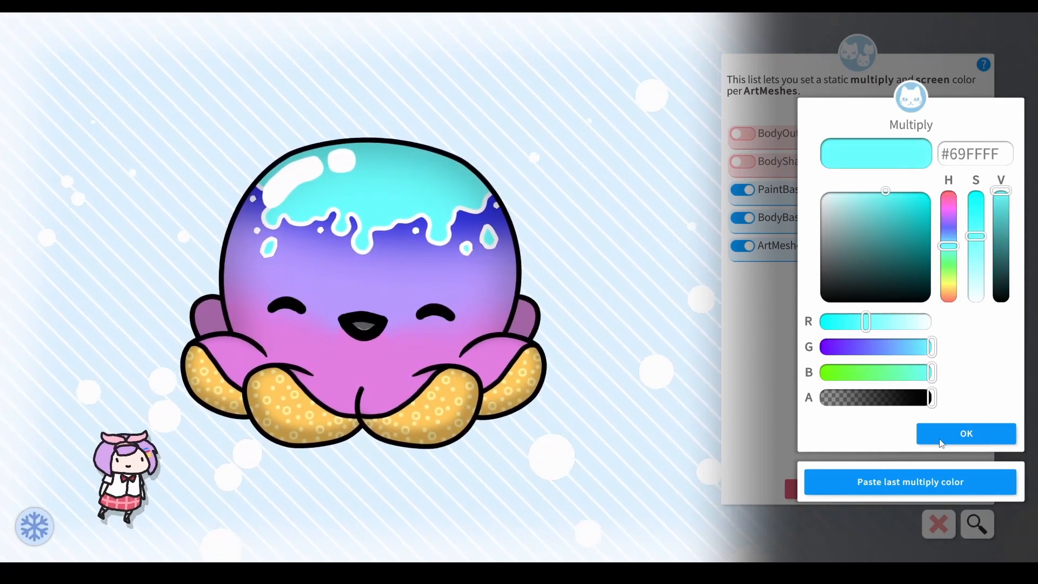
pyautogui.click(962, 436)
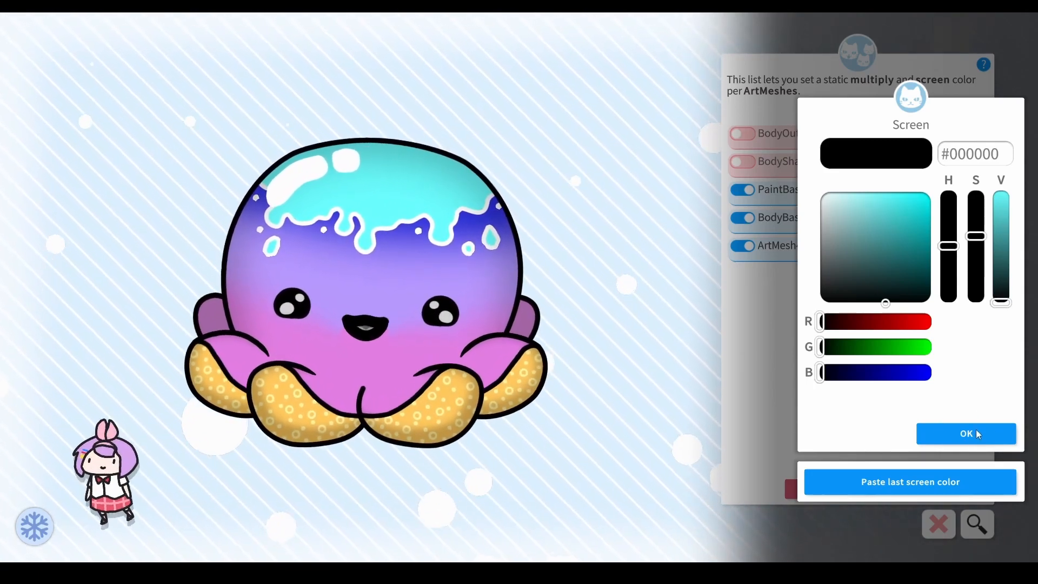
pyautogui.click(975, 430)
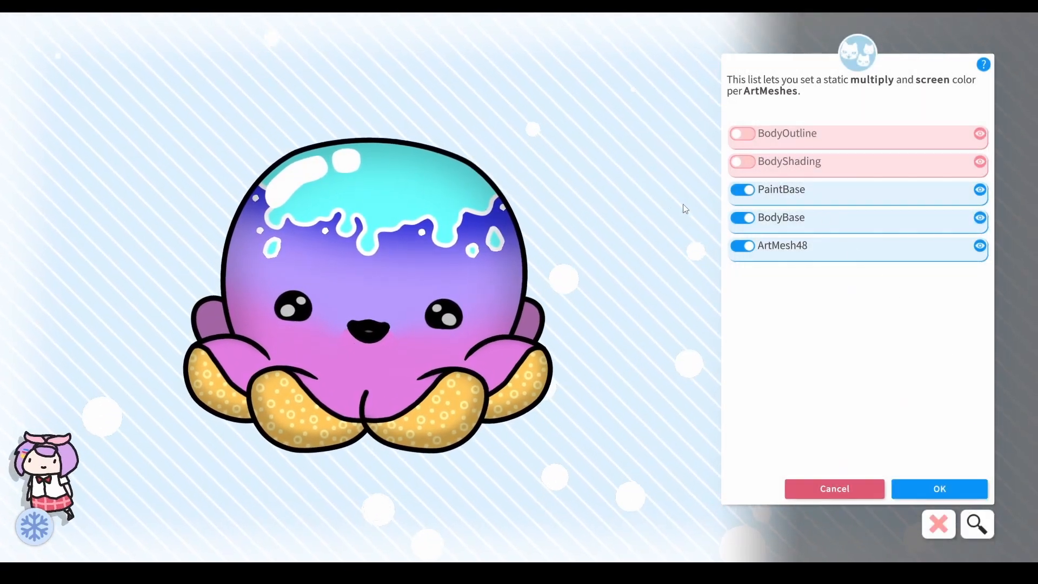
# Step: Pick the paint drip's edge, enable a custom color for PaintOutline, paste the last multiply color and darken it to #5AB2B2
pyautogui.click(469, 214)
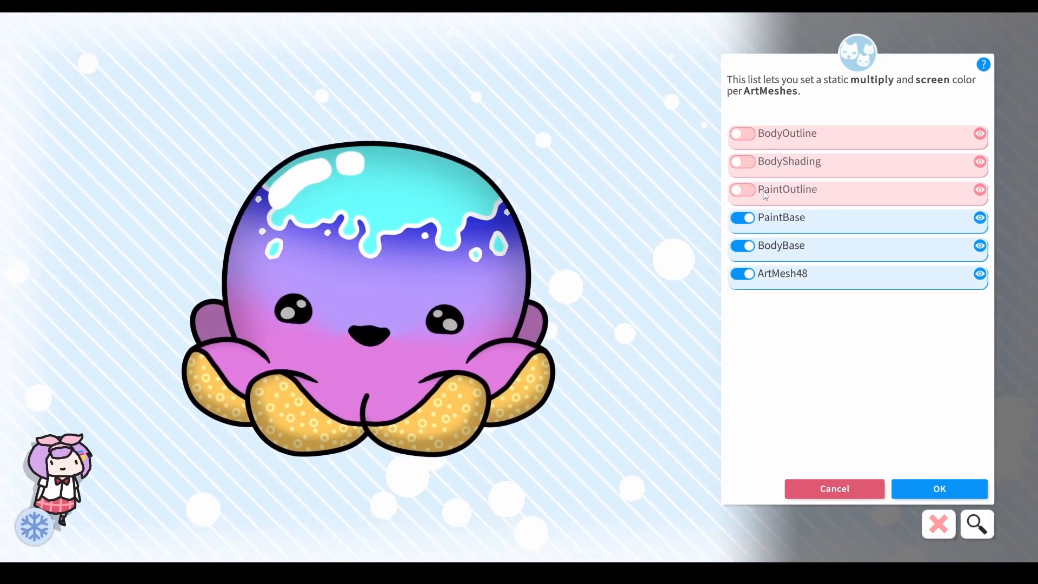
pyautogui.click(743, 190)
pyautogui.click(930, 485)
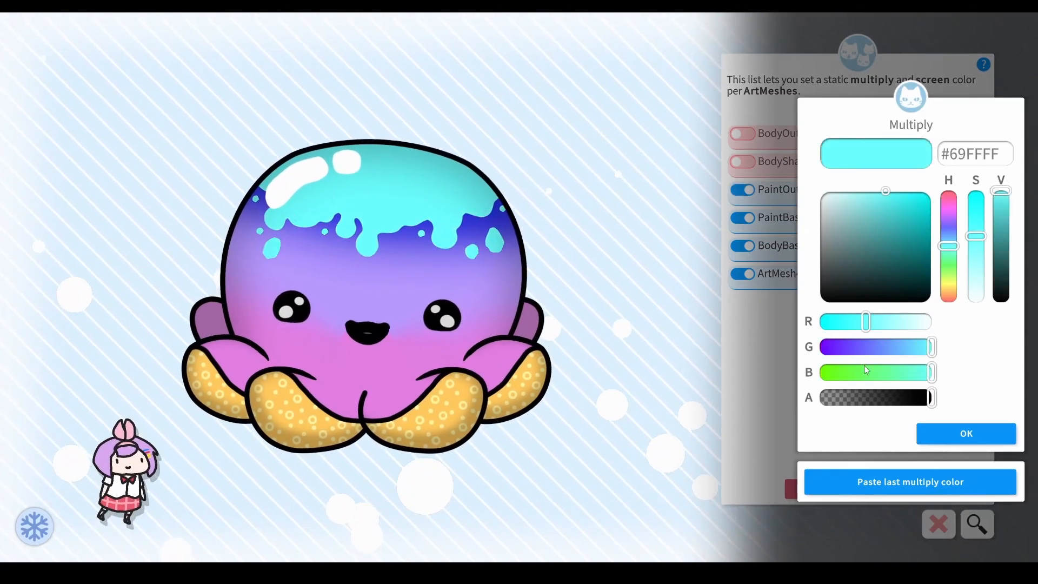
pyautogui.moveTo(872, 241)
pyautogui.mouseDown()
pyautogui.moveTo(818, 182)
pyautogui.moveTo(855, 184)
pyautogui.moveTo(851, 171)
pyautogui.moveTo(868, 202)
pyautogui.moveTo(863, 235)
pyautogui.moveTo(875, 225)
pyautogui.mouseUp()
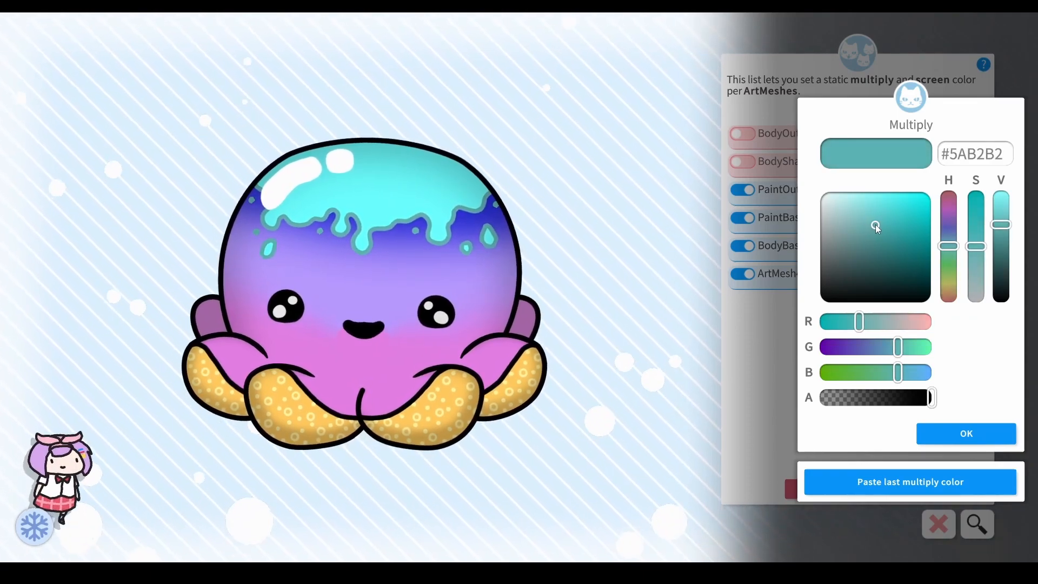
pyautogui.click(989, 434)
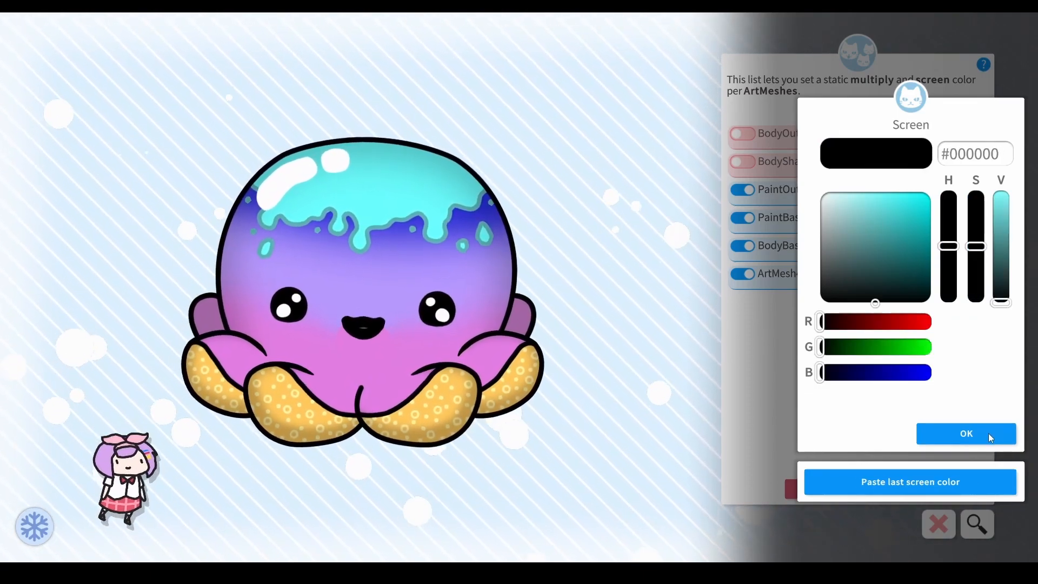
pyautogui.click(989, 434)
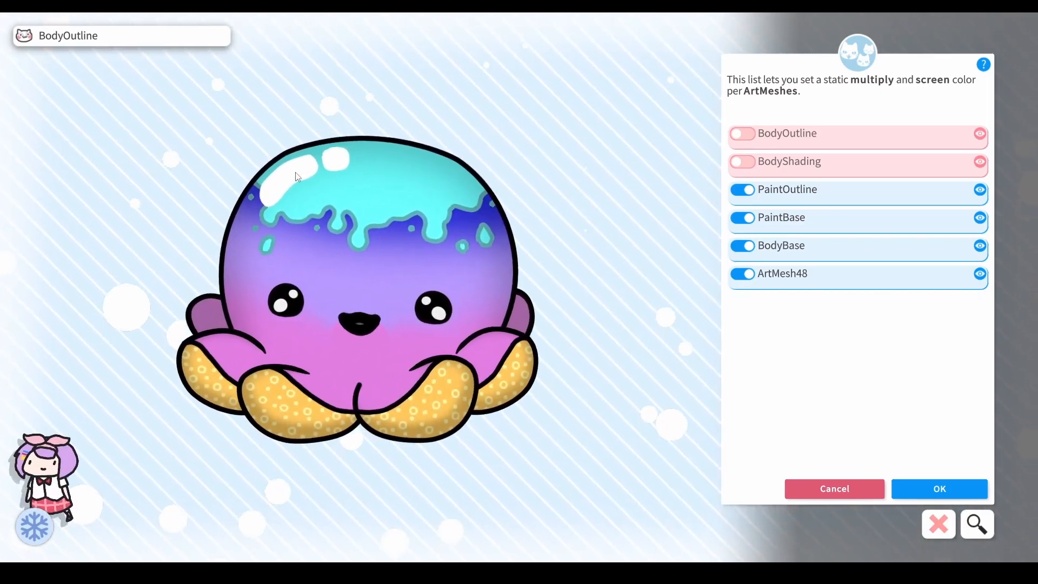
# Step: Pick the head highlight, enable a custom color for HeadShine and lower its multiply alpha to about 70%, keeping the color #FFFFFF
pyautogui.click(303, 178)
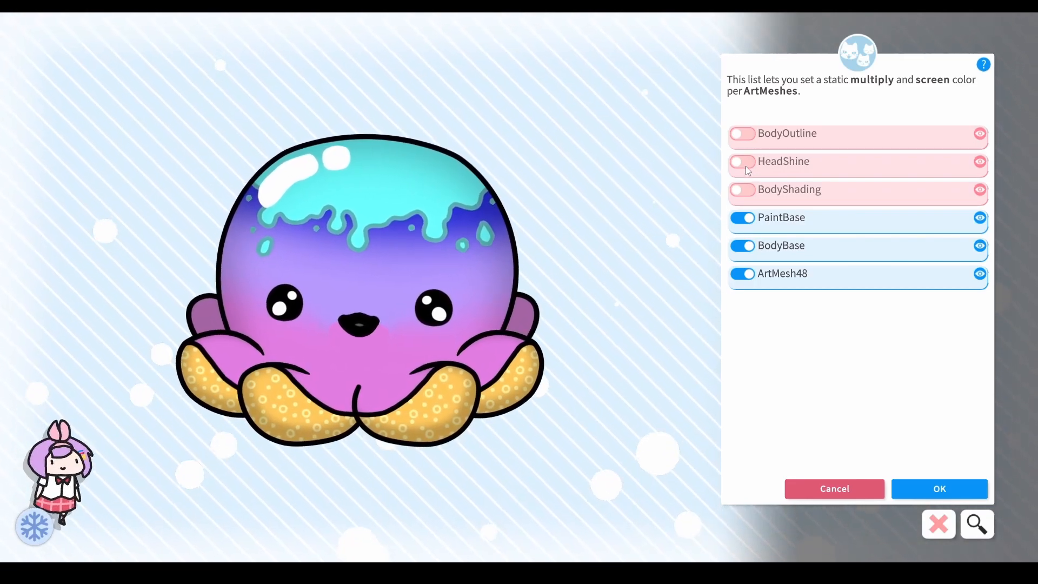
pyautogui.click(744, 162)
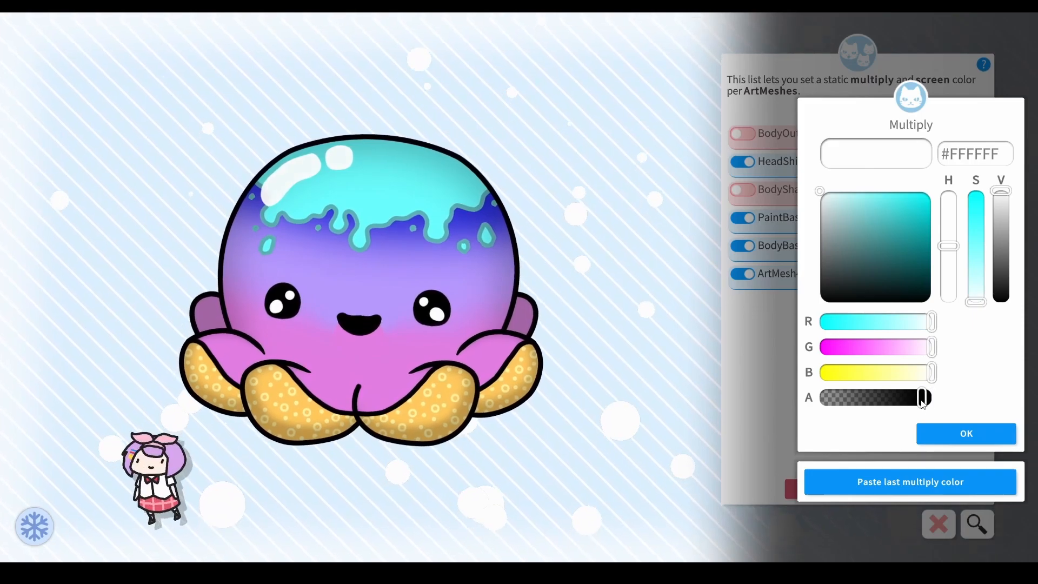
pyautogui.moveTo(925, 405); pyautogui.dragTo(898, 406)
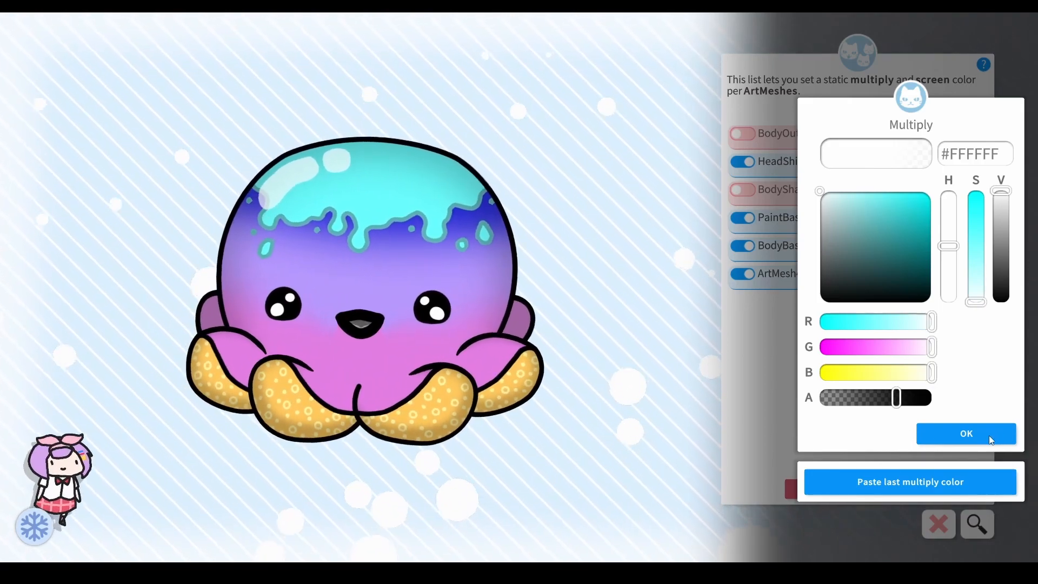
pyautogui.click(987, 434)
pyautogui.click(987, 433)
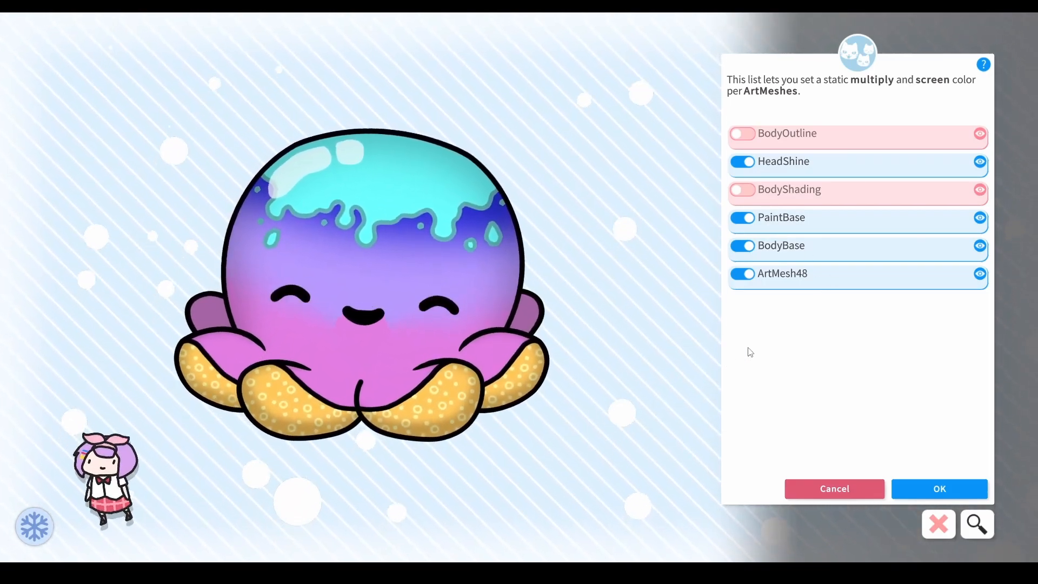
# Step: Pick the mouth interior, enable a custom color for MouthBack and set its multiply color to dark teal #2A3E3E, leaving the screen color black
pyautogui.moveTo(380, 361)
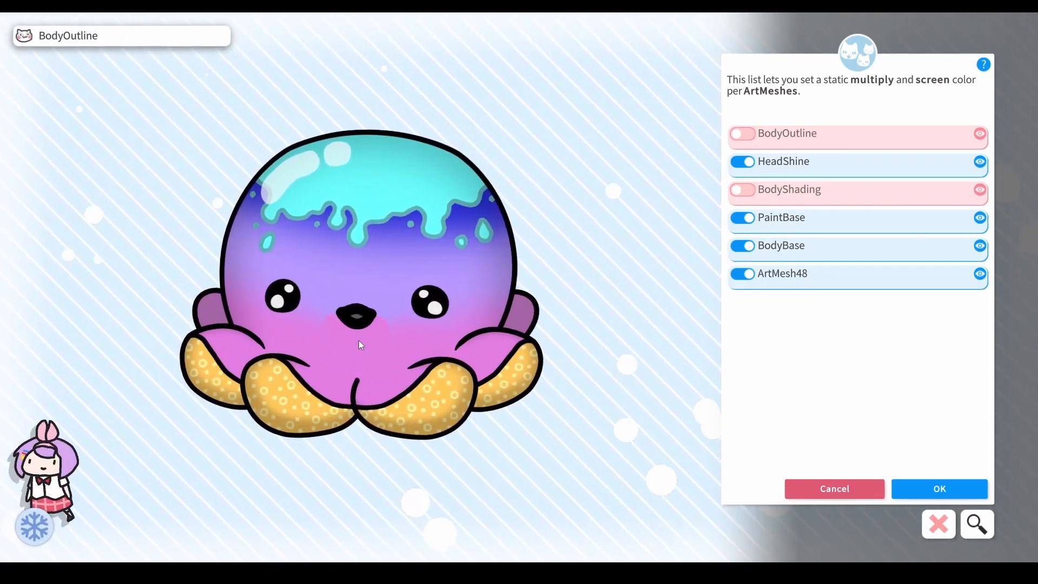
pyautogui.click(357, 305)
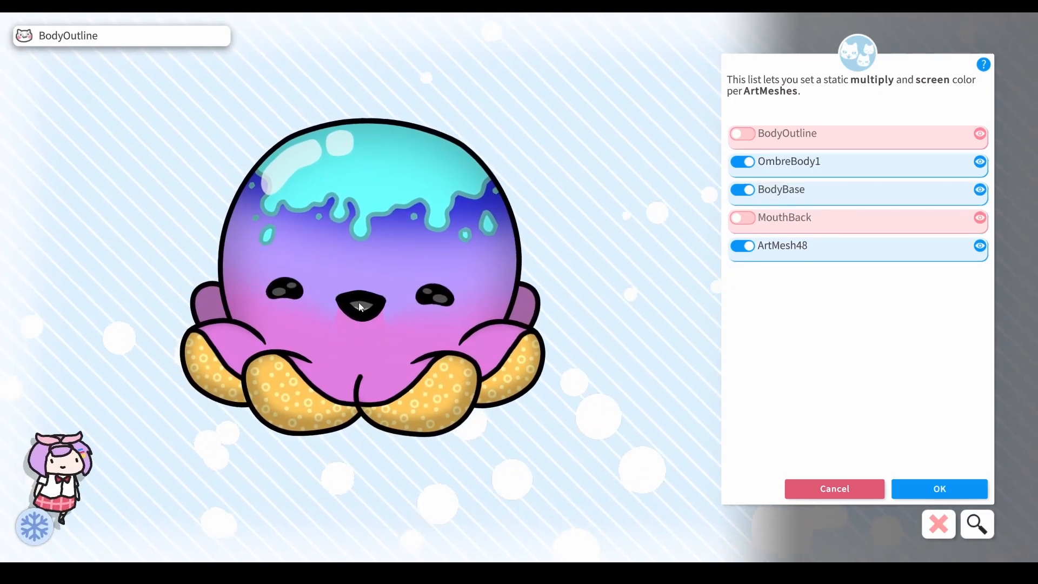
pyautogui.click(745, 218)
pyautogui.moveTo(865, 252); pyautogui.dragTo(855, 275)
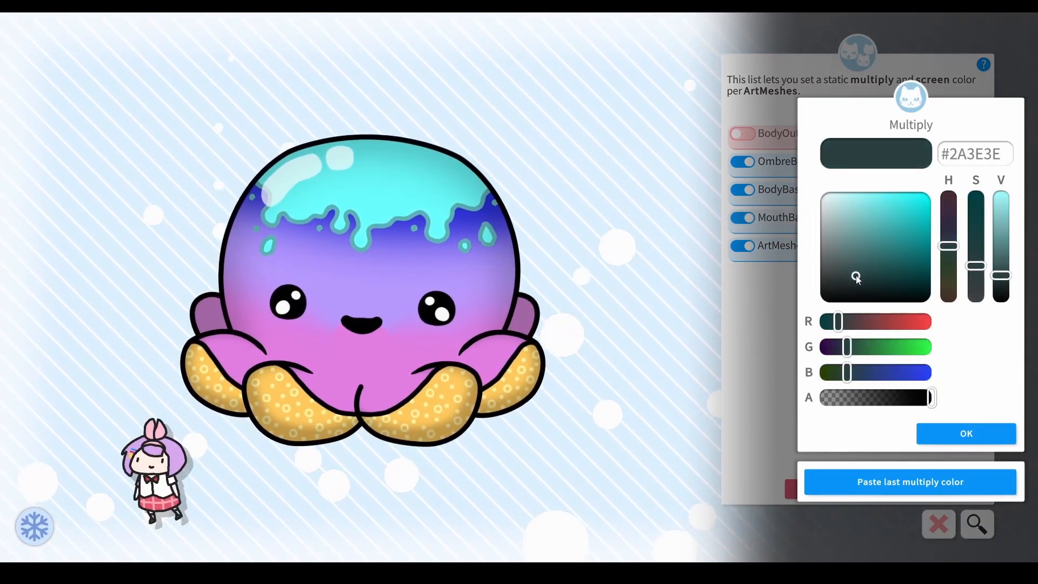
pyautogui.click(951, 436)
pyautogui.click(951, 436)
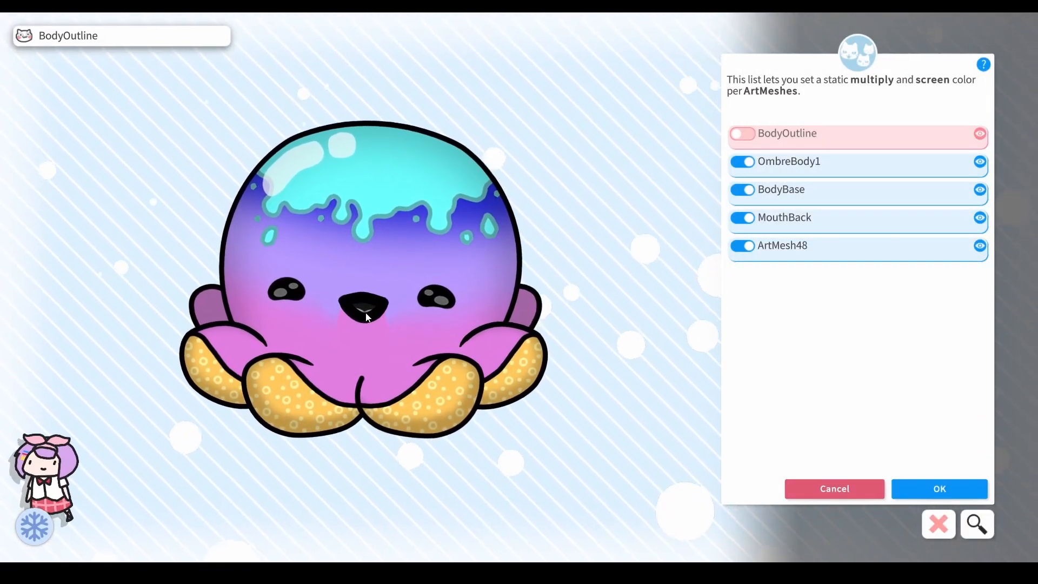
# Step: Enable a custom color for Tounge2 inside the mouth, set its multiply color to cyan #07FFFF, and accept the ArtMesh color settings
pyautogui.click(359, 323)
pyautogui.click(743, 254)
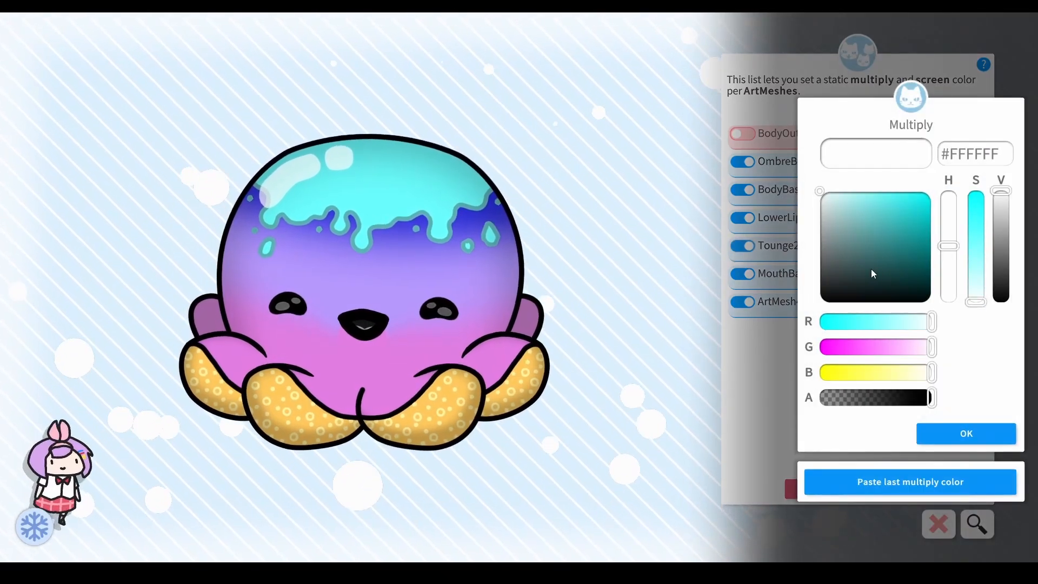
pyautogui.moveTo(872, 269); pyautogui.dragTo(929, 193)
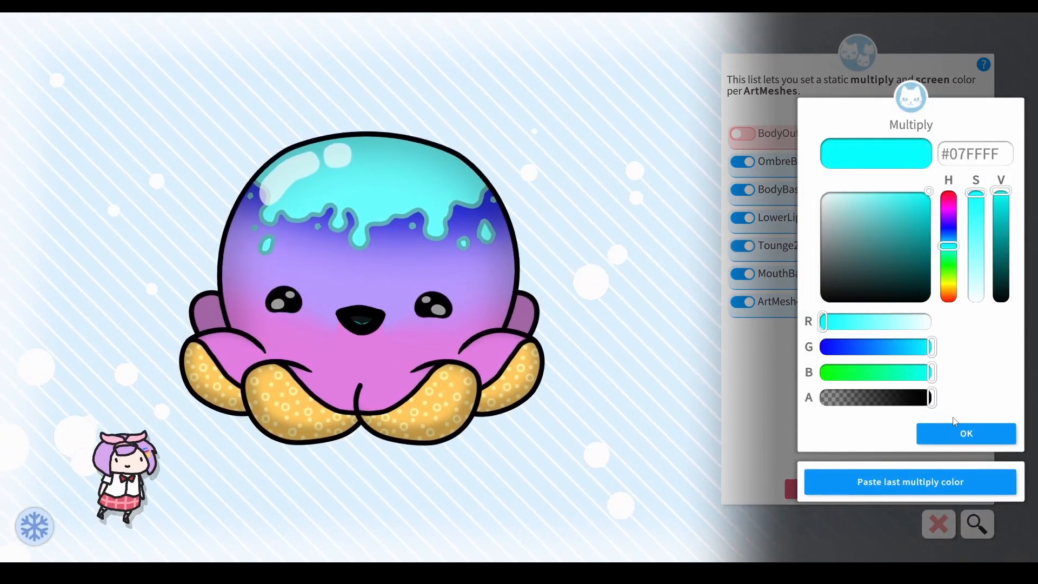
pyautogui.click(975, 430)
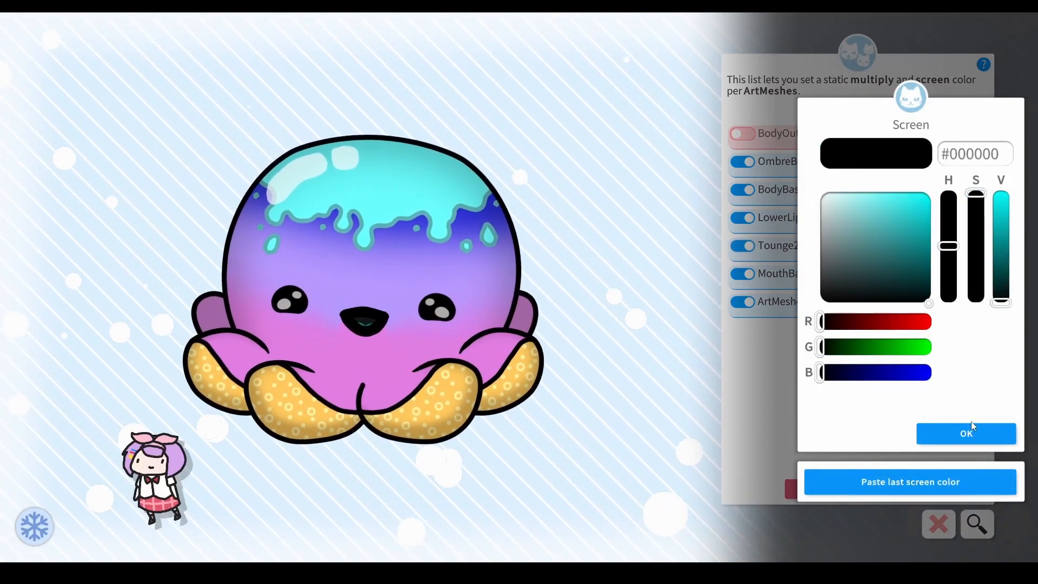
pyautogui.click(968, 426)
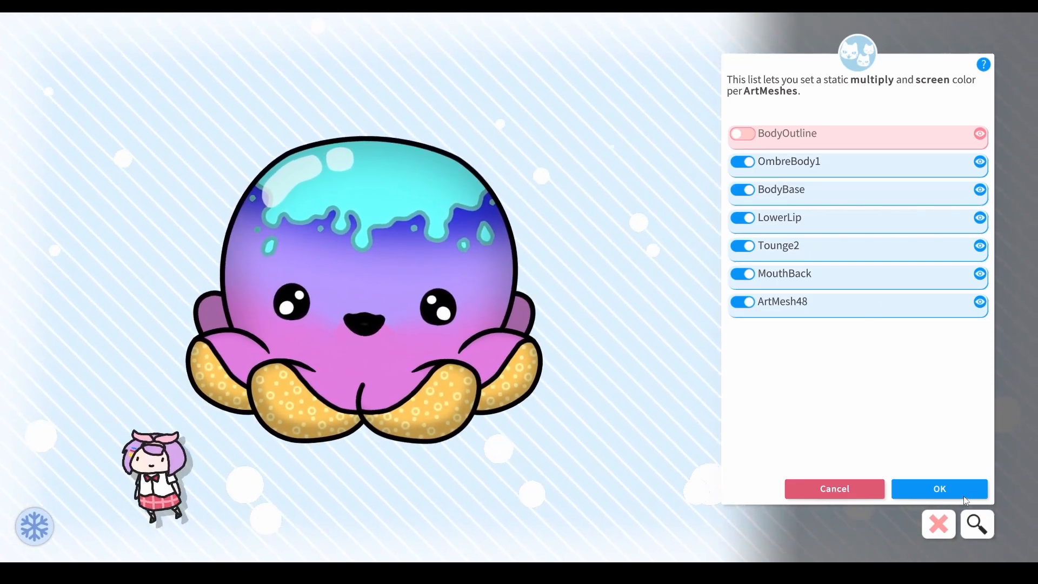
pyautogui.click(974, 493)
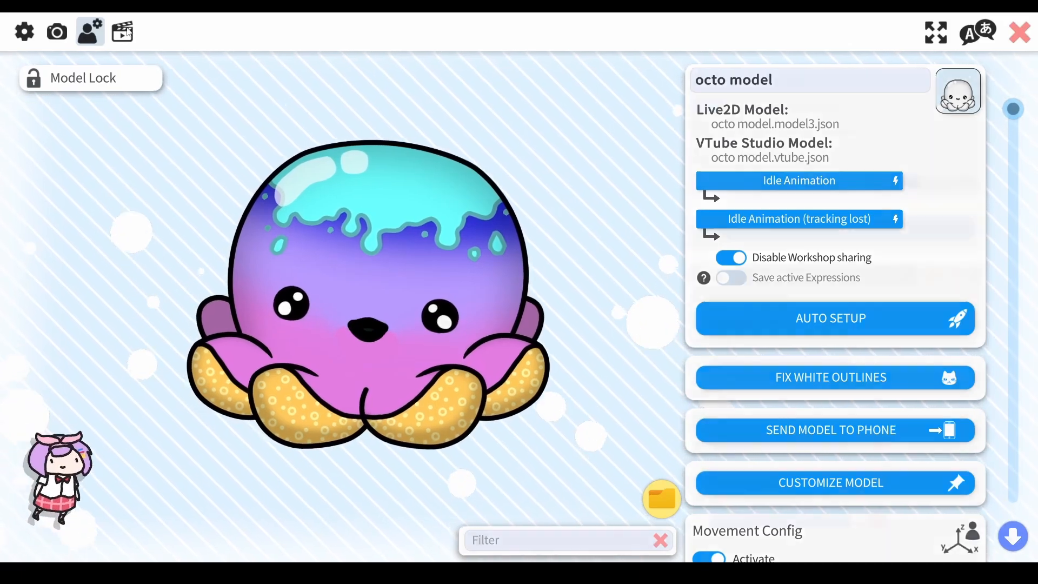
# Step: Add a new hotkey with the ArtMesh Color Preset action and record the model's current color settings into it
pyautogui.click(123, 32)
pyautogui.moveTo(1018, 115); pyautogui.dragTo(1019, 514)
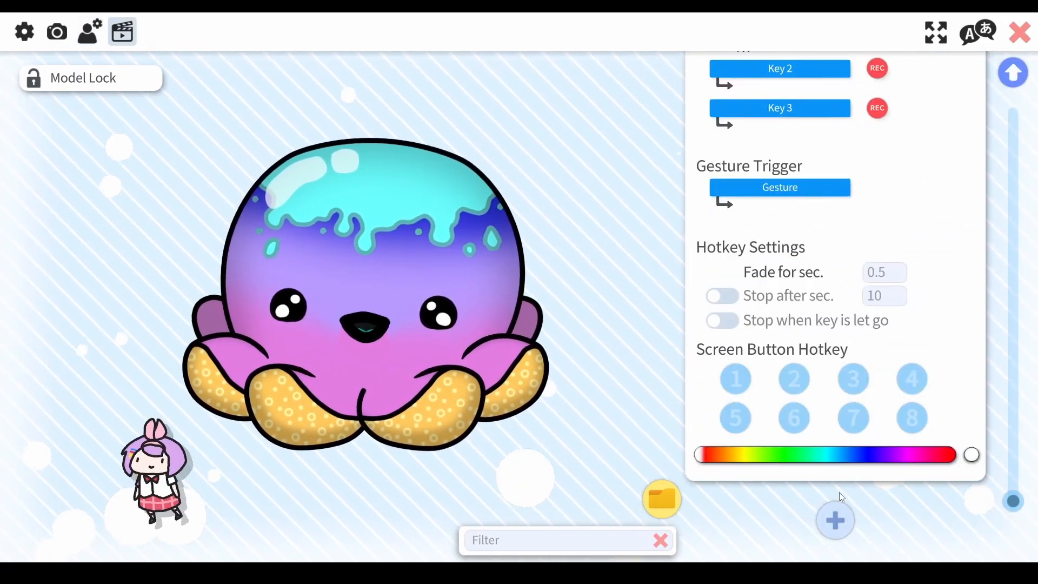
pyautogui.click(845, 518)
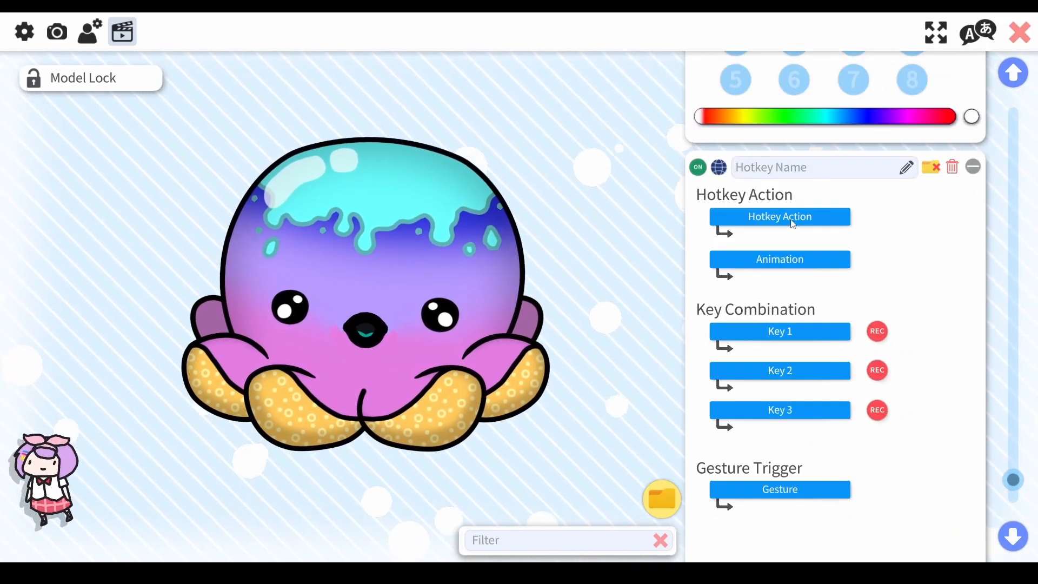
pyautogui.click(793, 225)
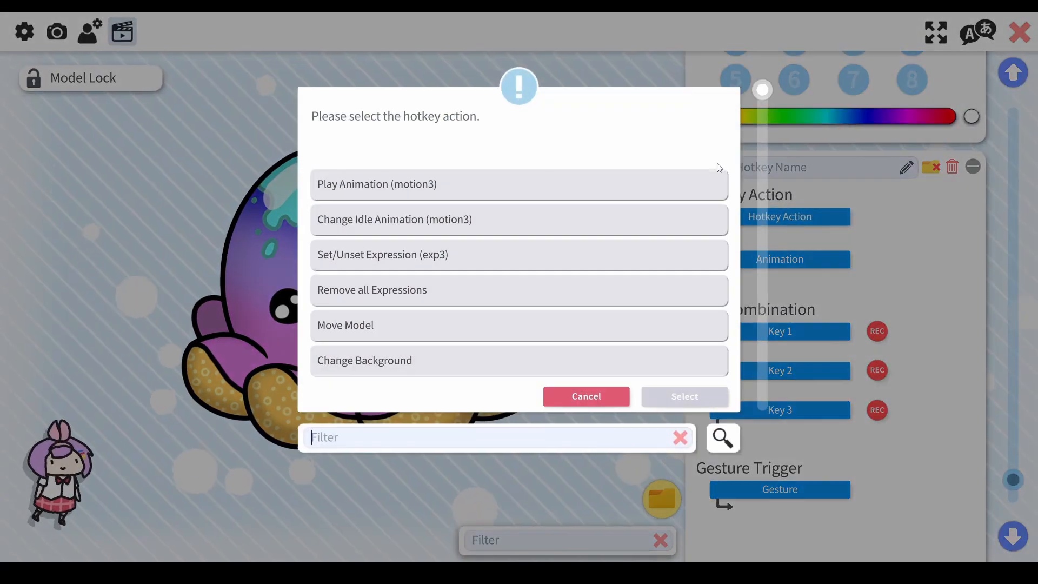
pyautogui.moveTo(770, 101); pyautogui.dragTo(774, 422)
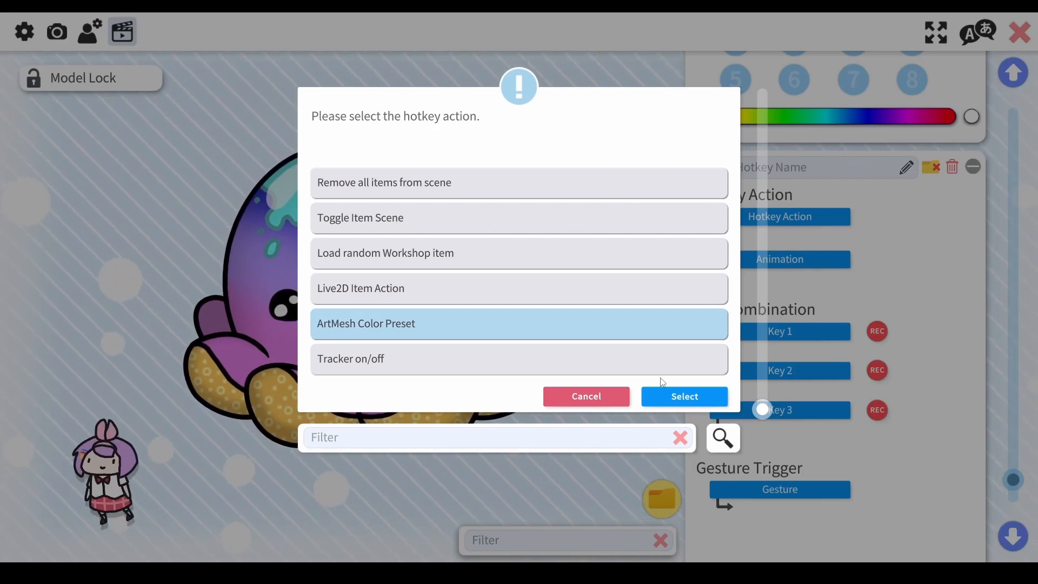
pyautogui.click(696, 398)
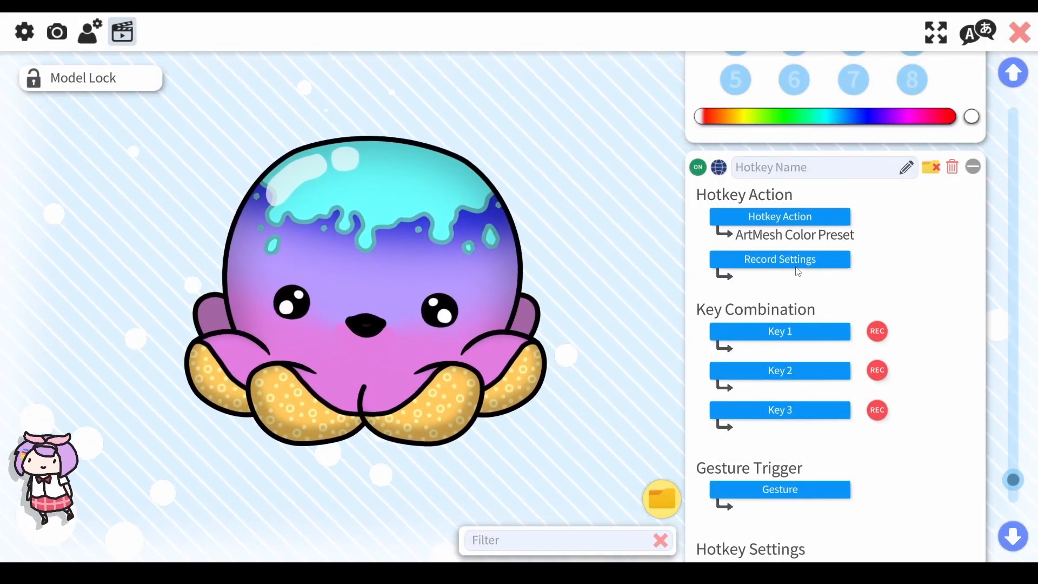
pyautogui.click(798, 264)
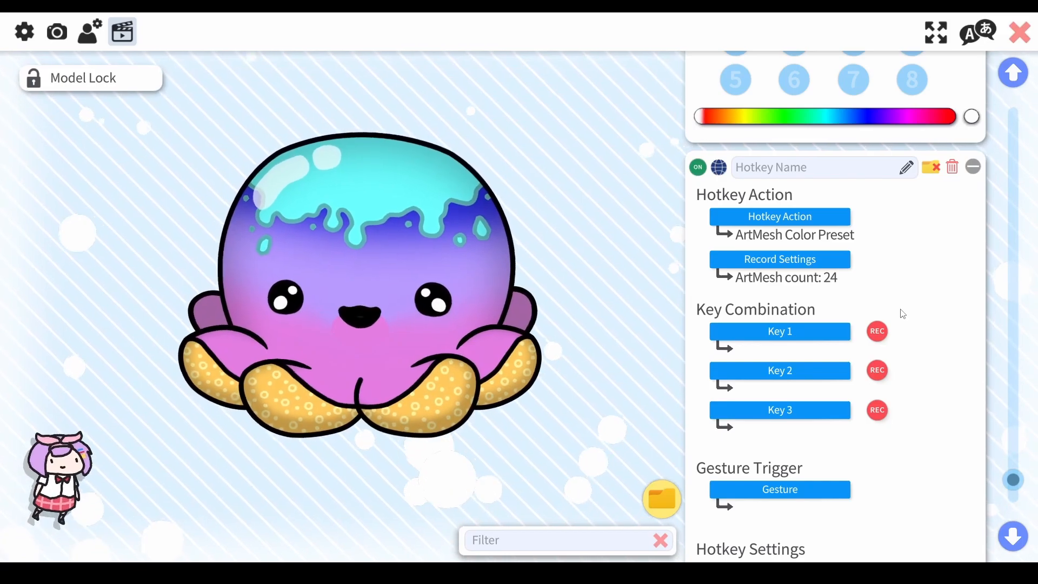
# Step: Try Z and A as the first two keys of the new color preset hotkey and trigger the combination
pyautogui.click(881, 332)
pyautogui.press('z')
pyautogui.click(879, 370)
pyautogui.press('a')
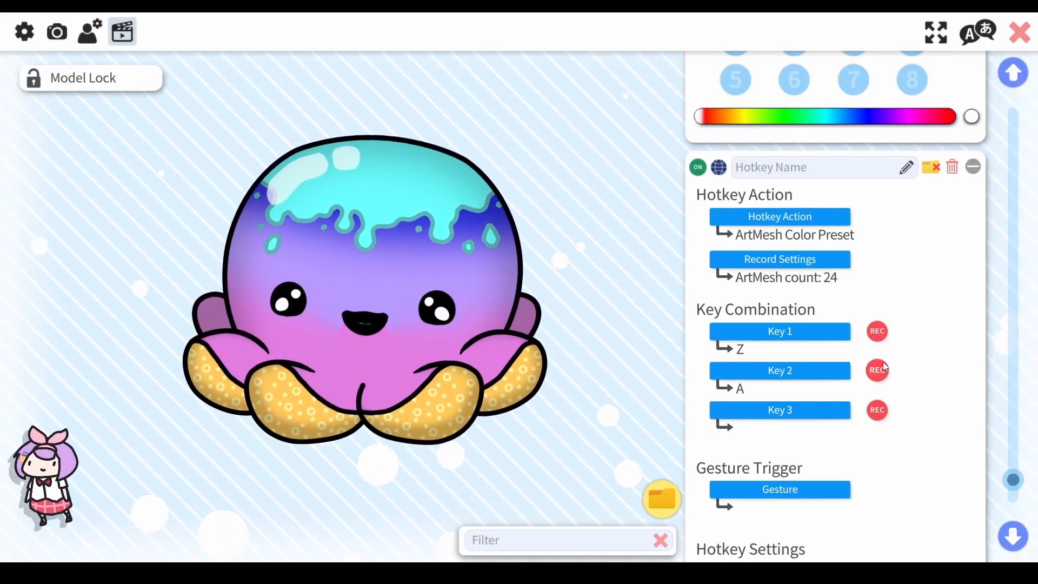
pyautogui.hotkey('z', 'a')
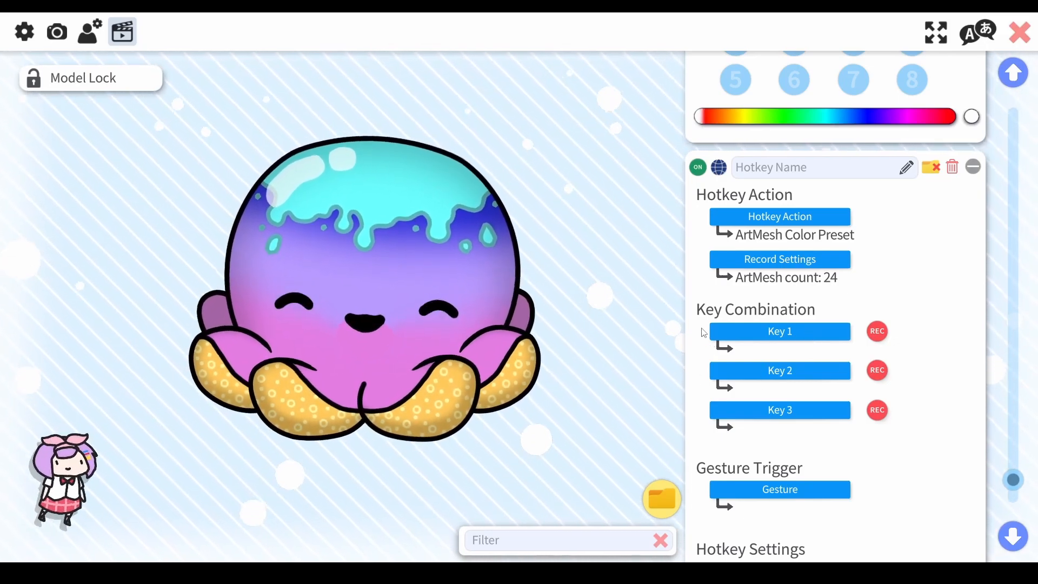
# Step: Choose F24 as Key 1 of the color preset hotkey, and reopen the key list without picking another key
pyautogui.click(808, 333)
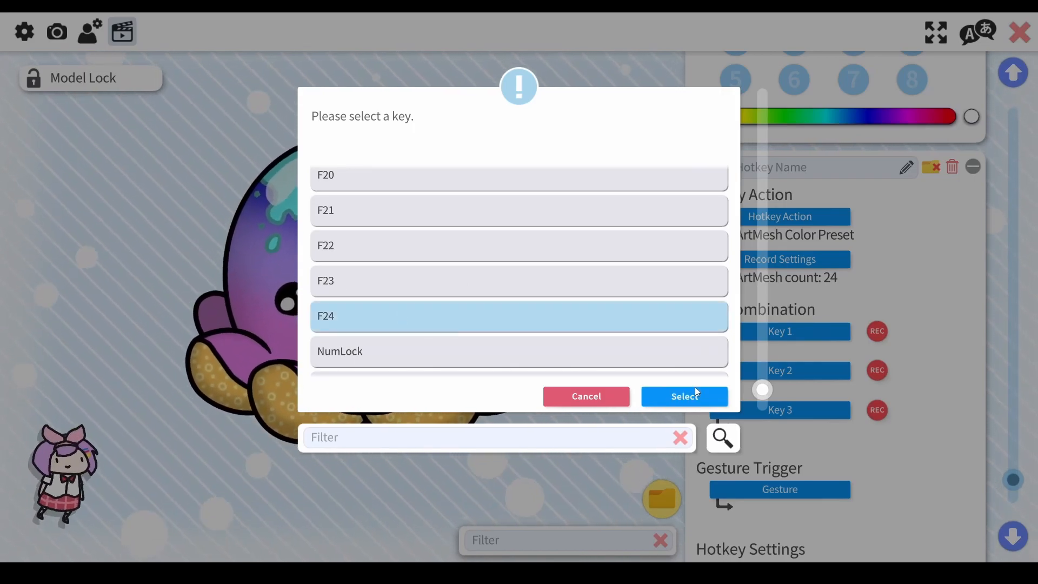
pyautogui.click(697, 393)
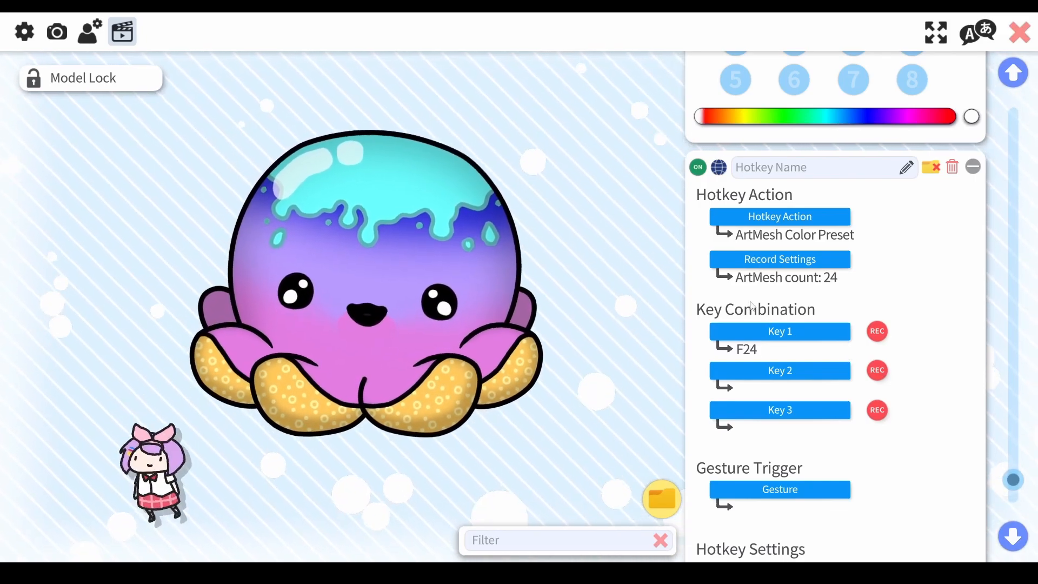
pyautogui.click(793, 335)
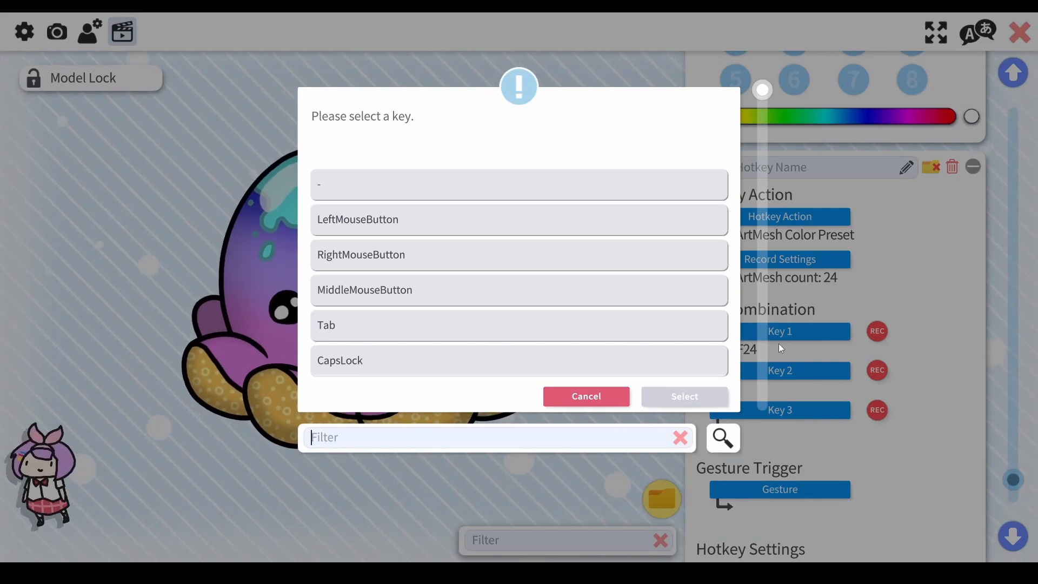
pyautogui.click(586, 396)
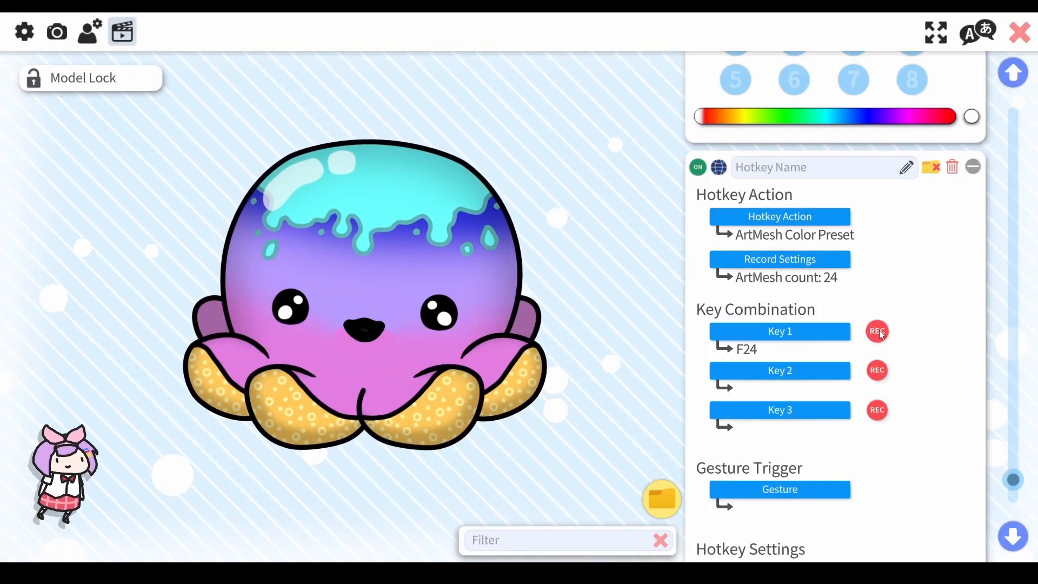
# Step: Record Z as Key 1 and A as Key 2 of the color preset hotkey and toggle the preset with Z + A
pyautogui.click(878, 332)
pyautogui.press('z')
pyautogui.click(885, 370)
pyautogui.press('a')
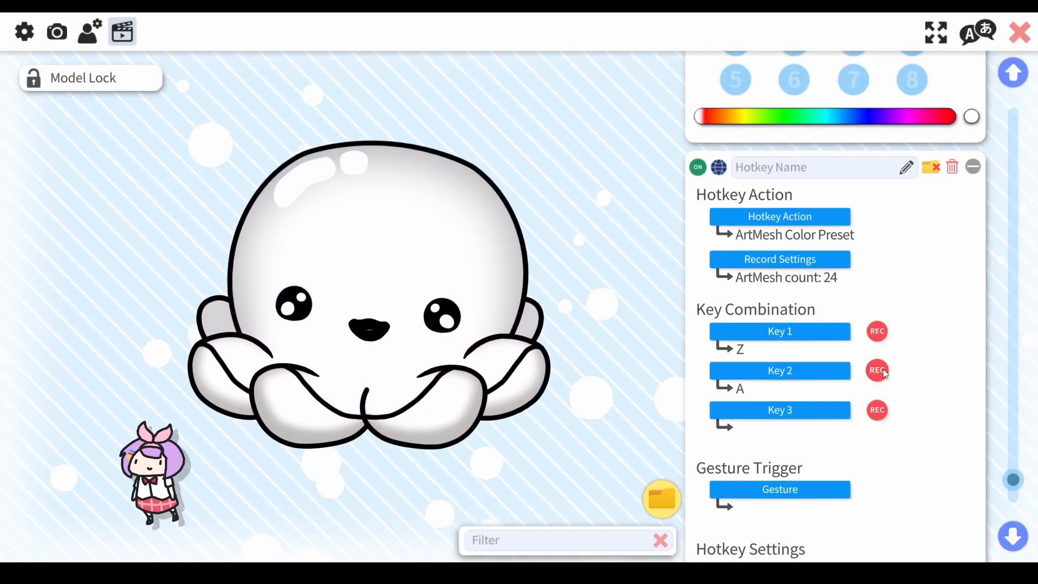
pyautogui.hotkey('z', 'a')
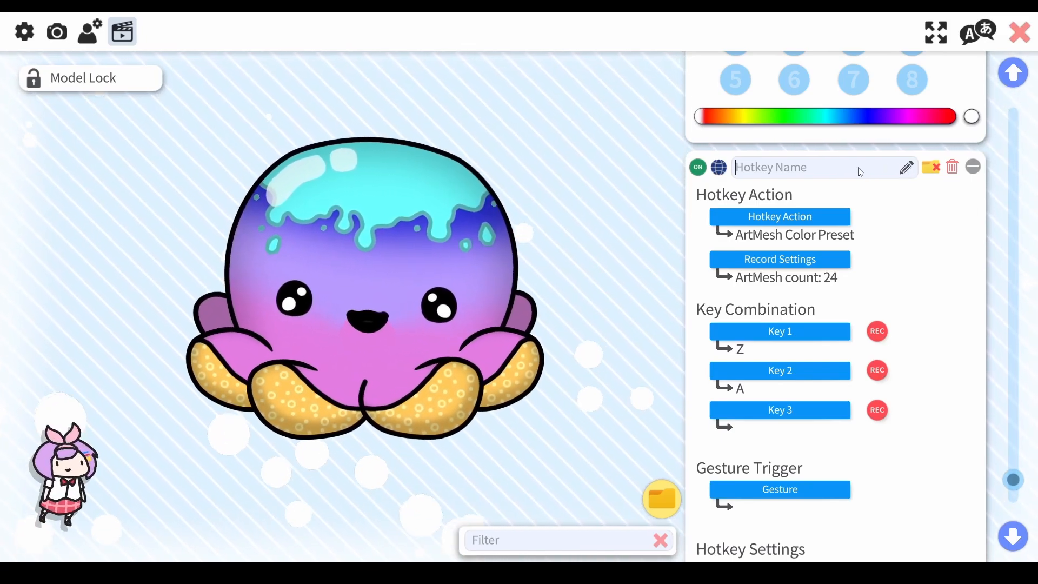
# Step: Name the color preset hotkey "Neon Octo" and toggle the preset with its Z + A combination
pyautogui.write('N')
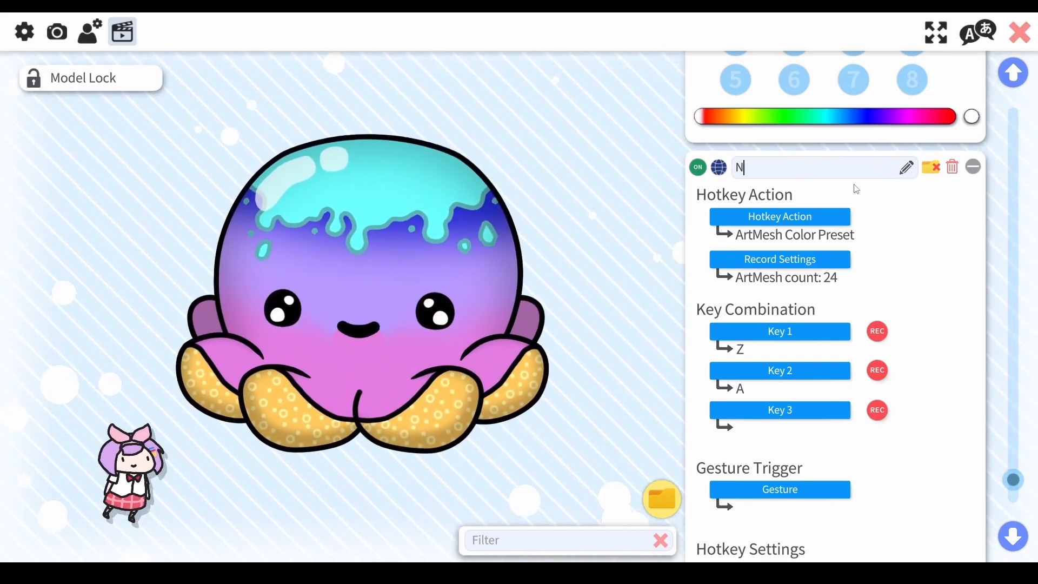
pyautogui.write('eon Octo')
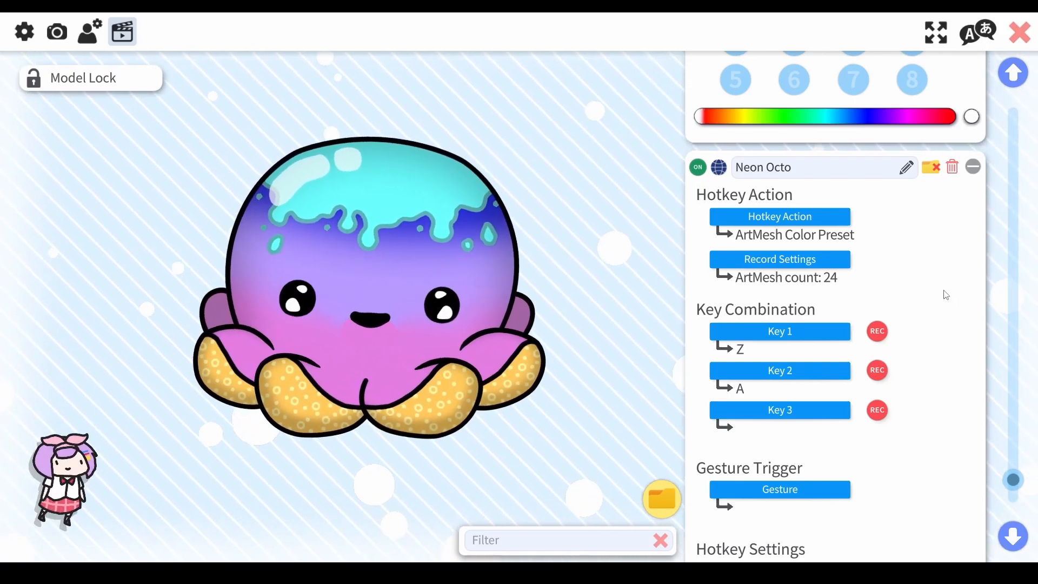
pyautogui.hotkey('z', 'a')
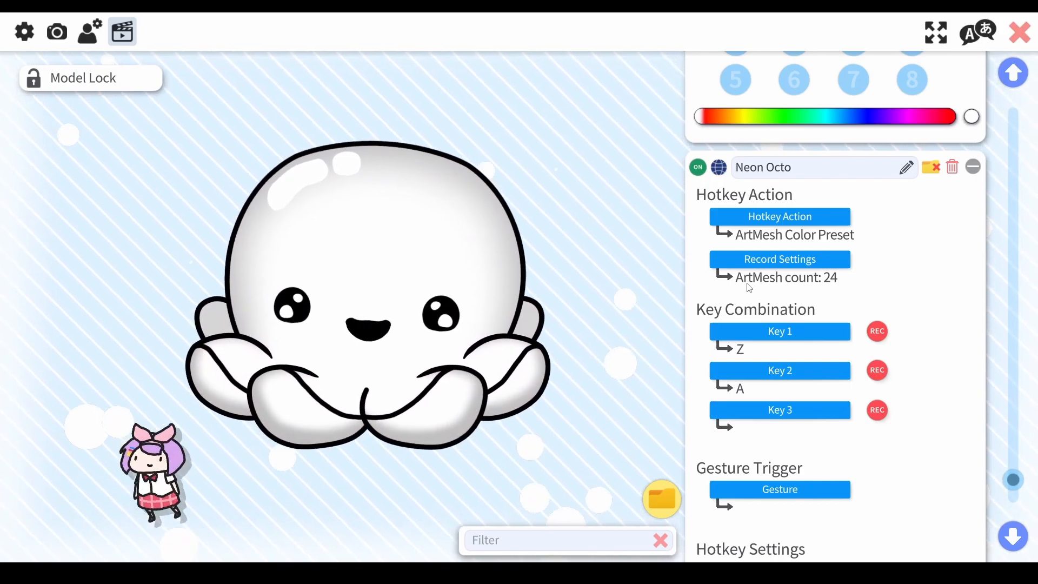
# Step: Find the Remove all Expressions hotkey and trigger it with its Z + CapsLock combination
pyautogui.scroll(15, 781, 289)
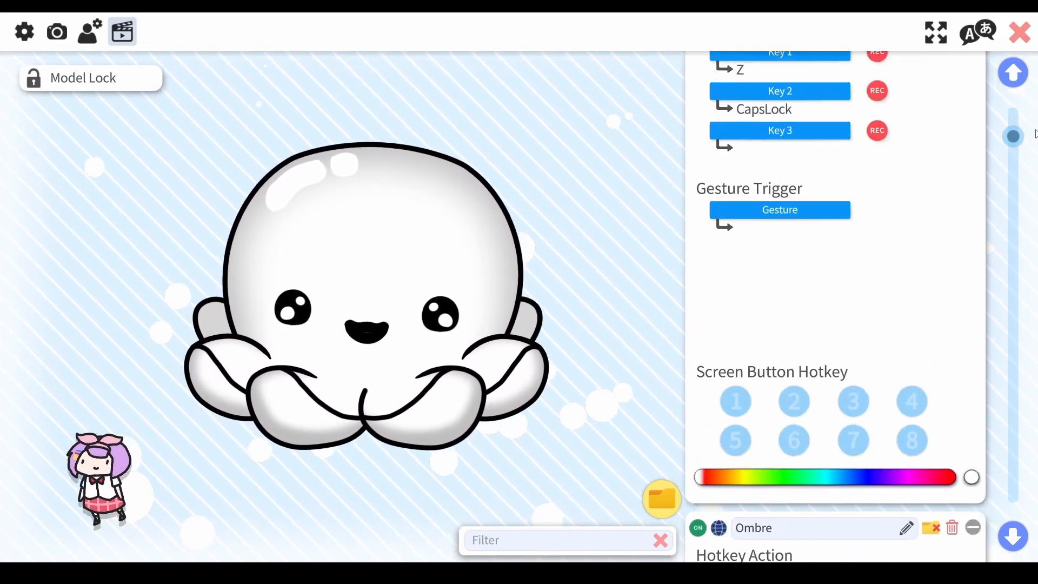
pyautogui.scroll(3, 836, 289)
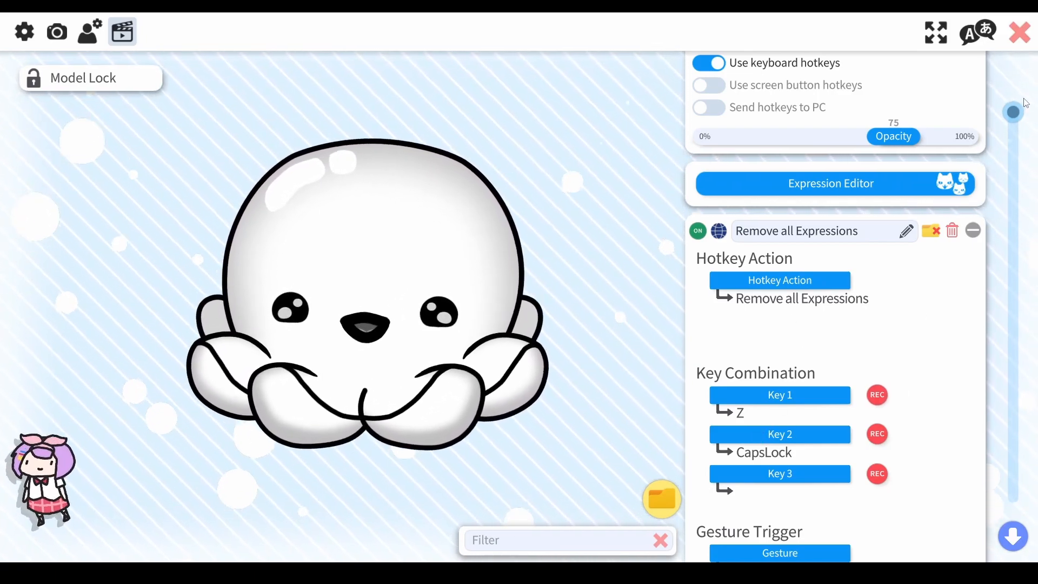
pyautogui.hotkey('capslock', 'z')
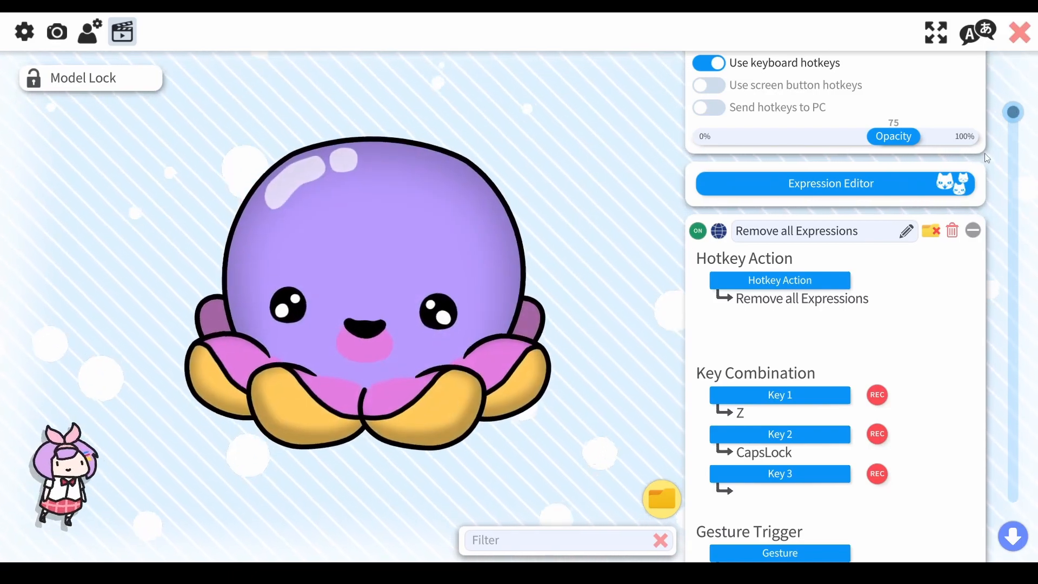
# Step: Extend the Ombre hotkey's key combination by recording Z as Key 2 and A as Key 3
pyautogui.moveTo(1015, 113); pyautogui.dragTo(1015, 138)
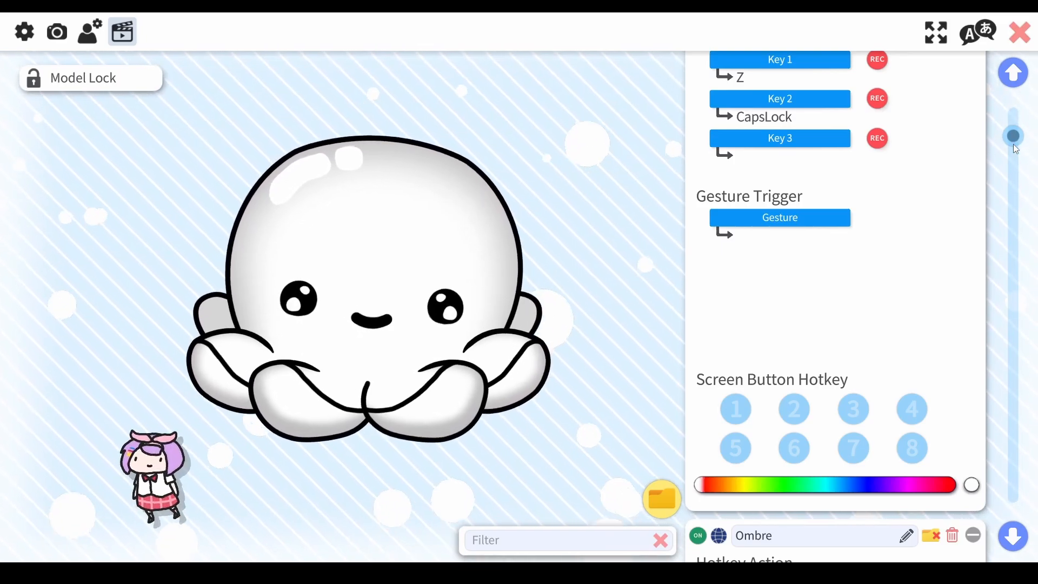
pyautogui.moveTo(1013, 141); pyautogui.dragTo(1016, 172)
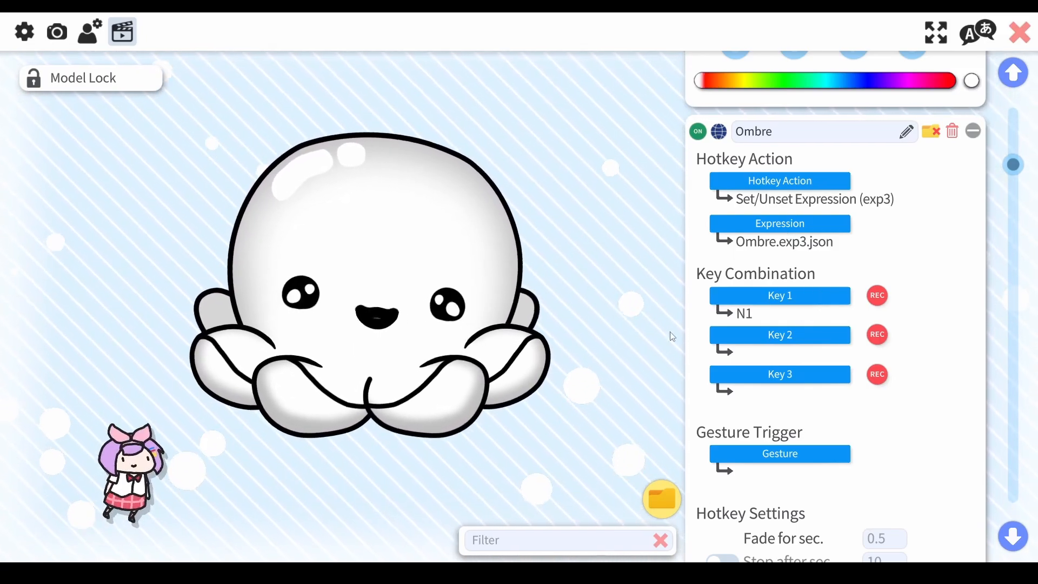
pyautogui.click(874, 328)
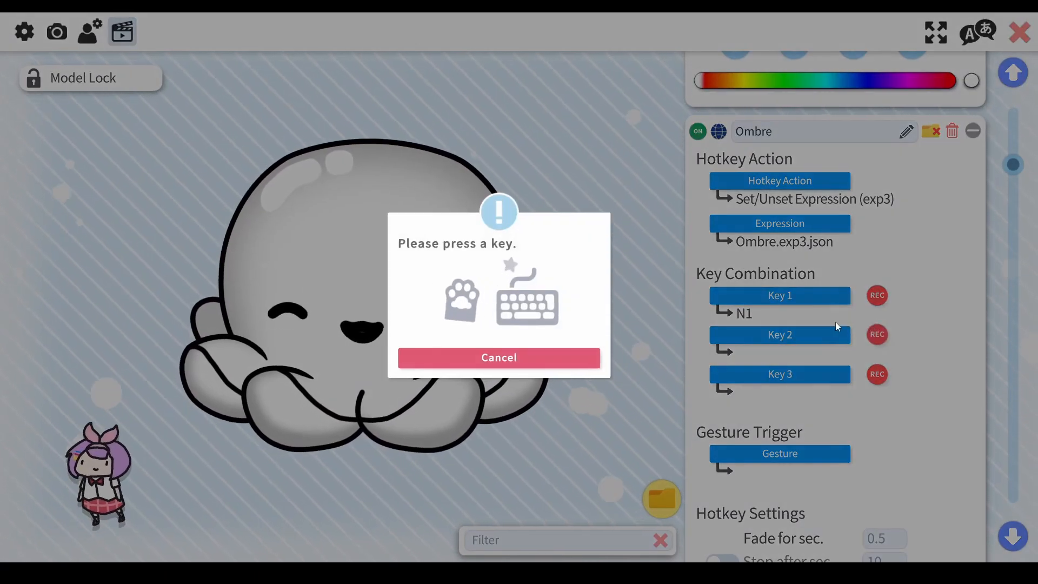
pyautogui.press('z')
pyautogui.click(874, 372)
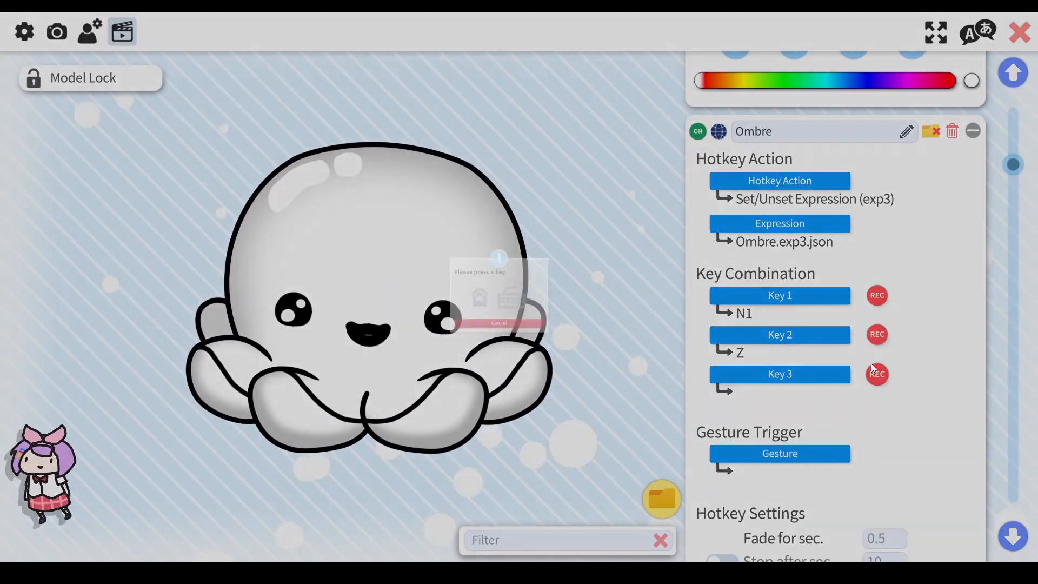
pyautogui.press('a')
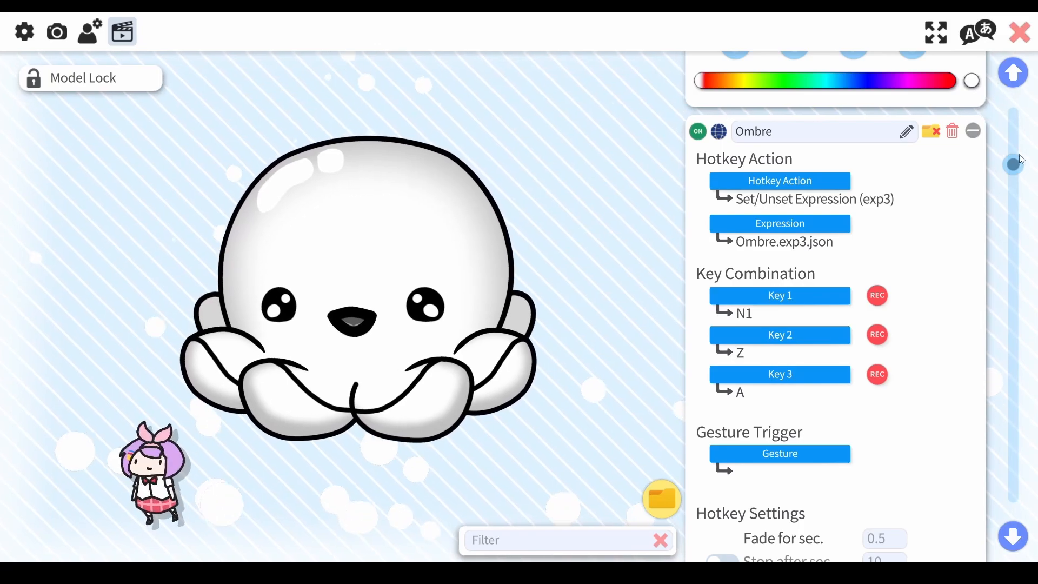
# Step: Go to the key combination settings of the Stripes hotkey
pyautogui.moveTo(1016, 172); pyautogui.dragTo(1015, 201)
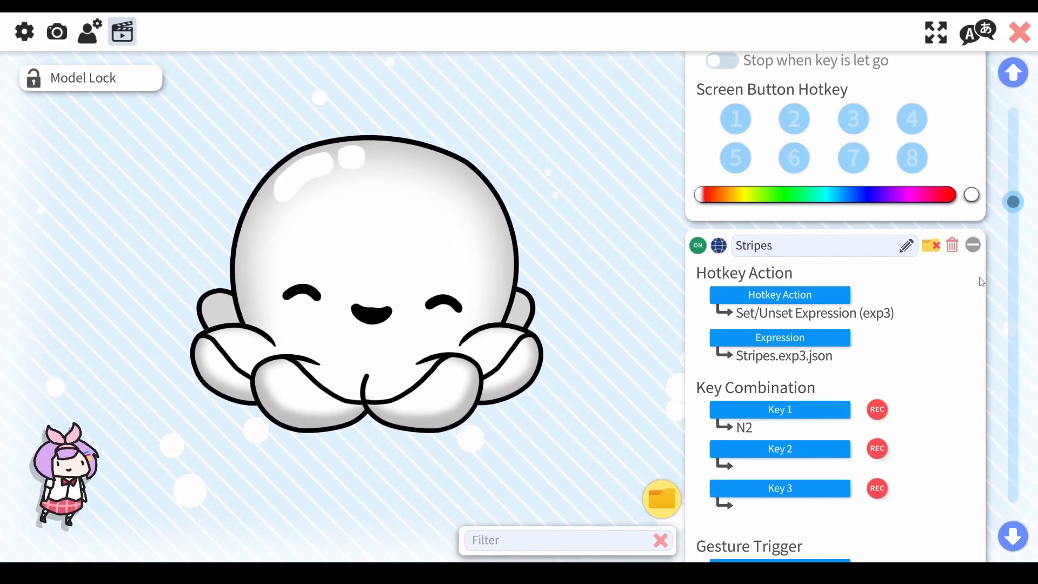
pyautogui.scroll(-2, 801, 333)
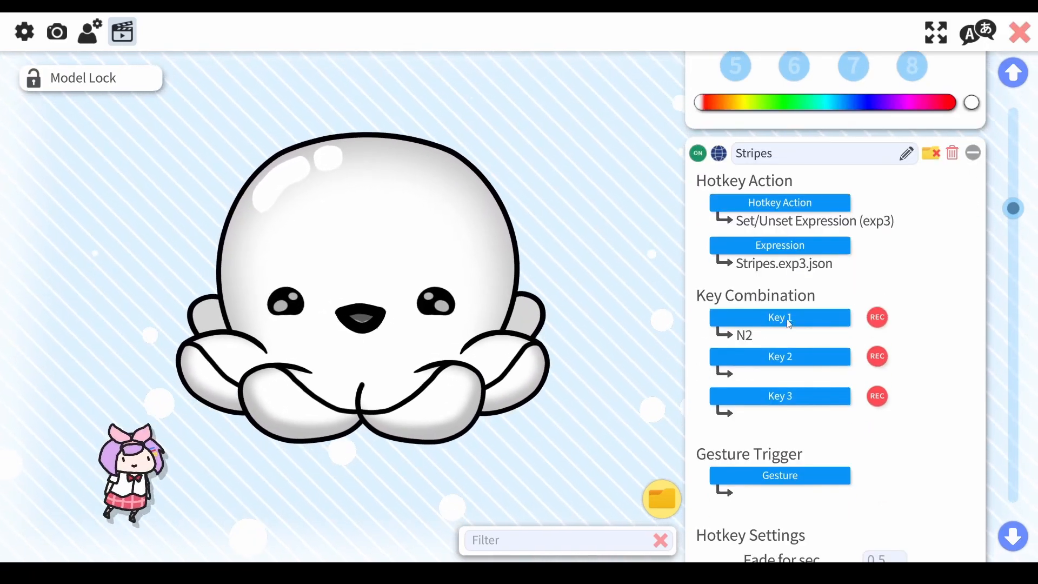
pyautogui.scroll(-1, 806, 332)
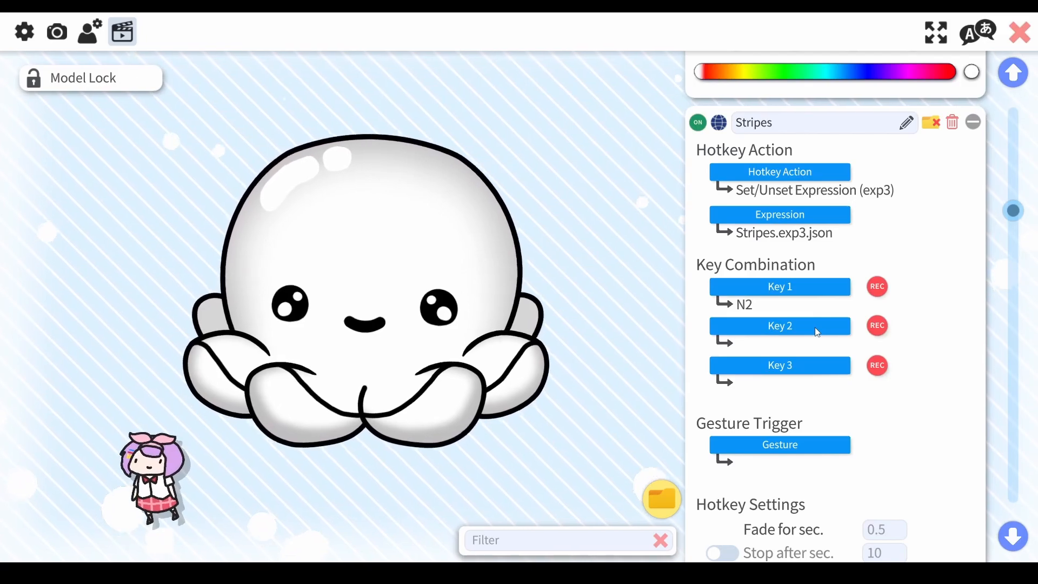